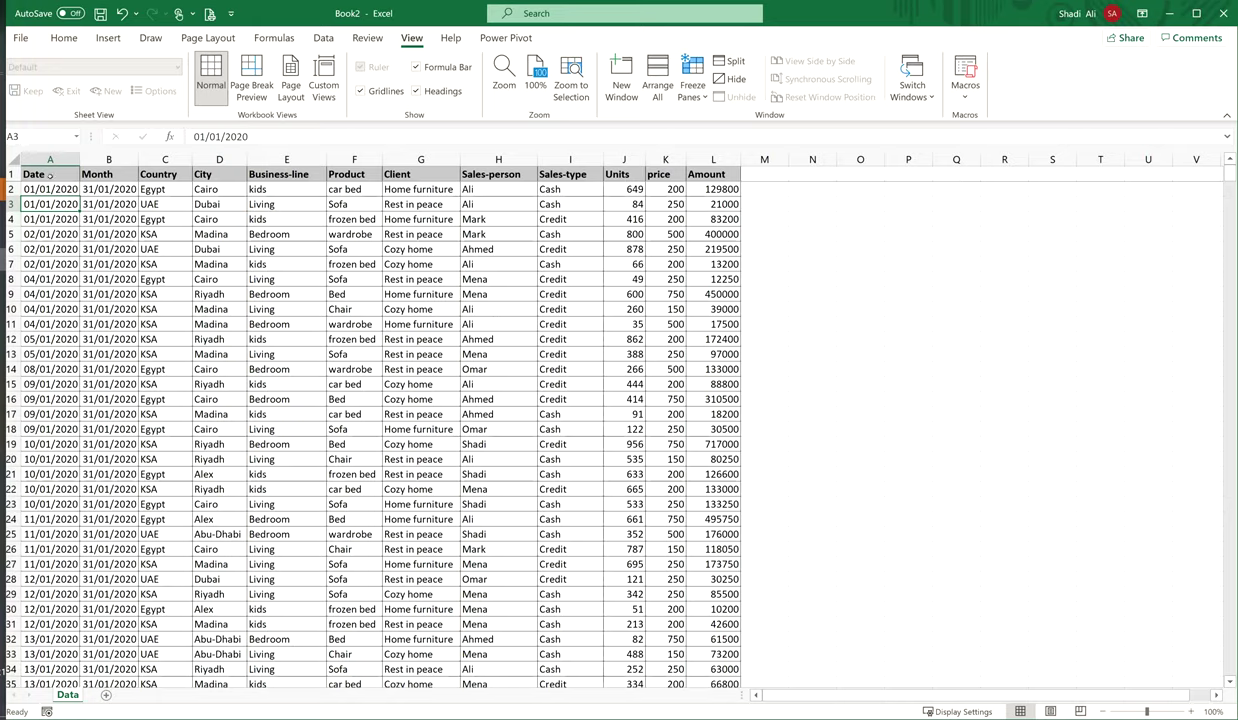
Select header row A1:L1 and add AutoFilter dropdowns with Ctrl+Shift+L.
click(59, 175)
drag(59, 175, 713, 175)
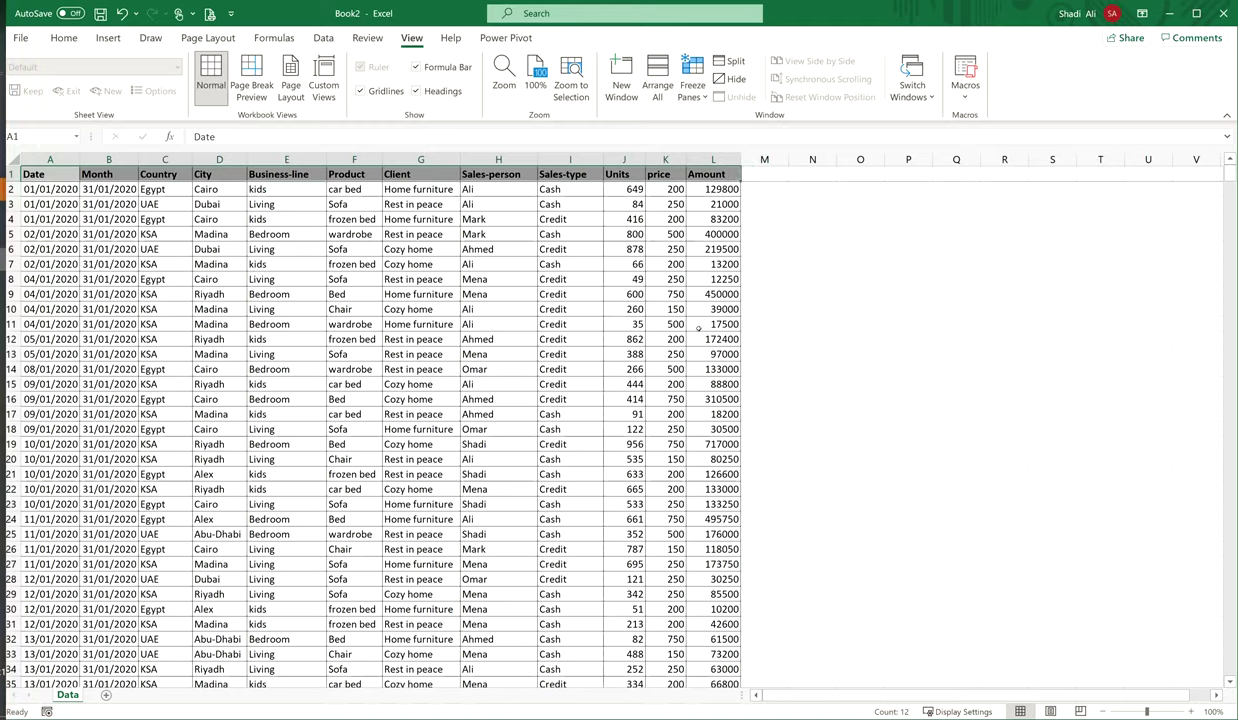
key(ctrl+shift+l)
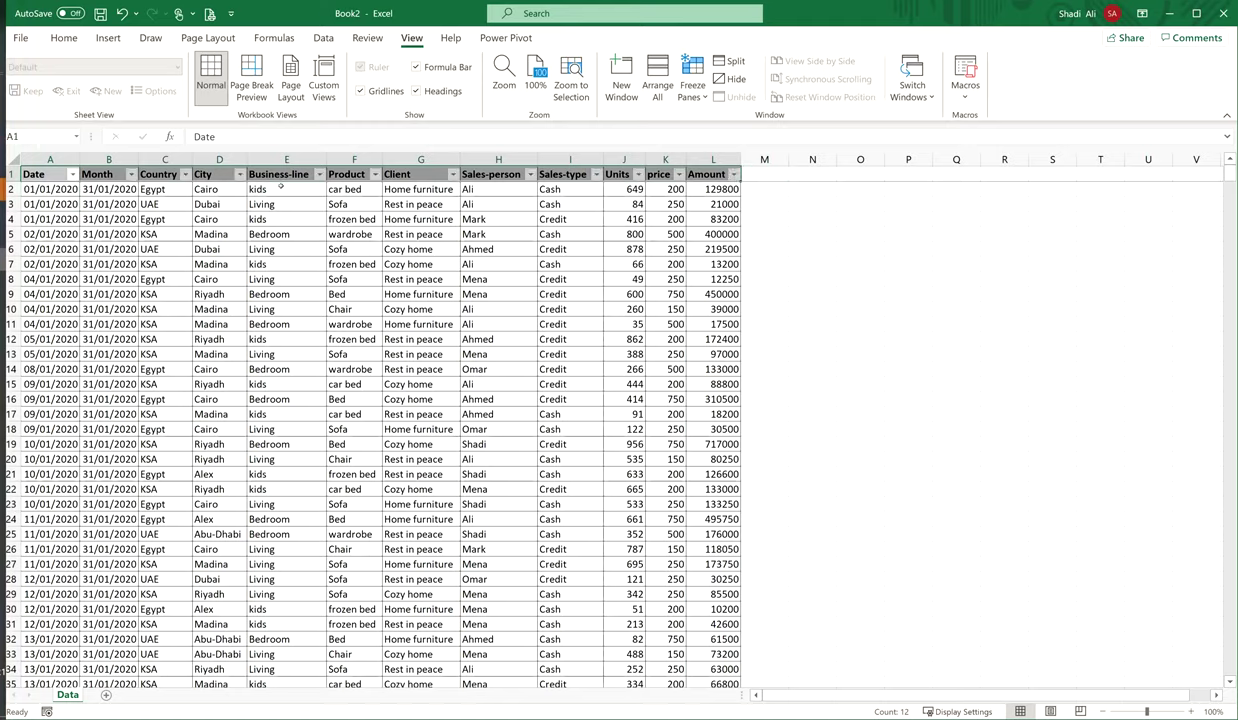
Filter the Date column to show only May.
click(323, 38)
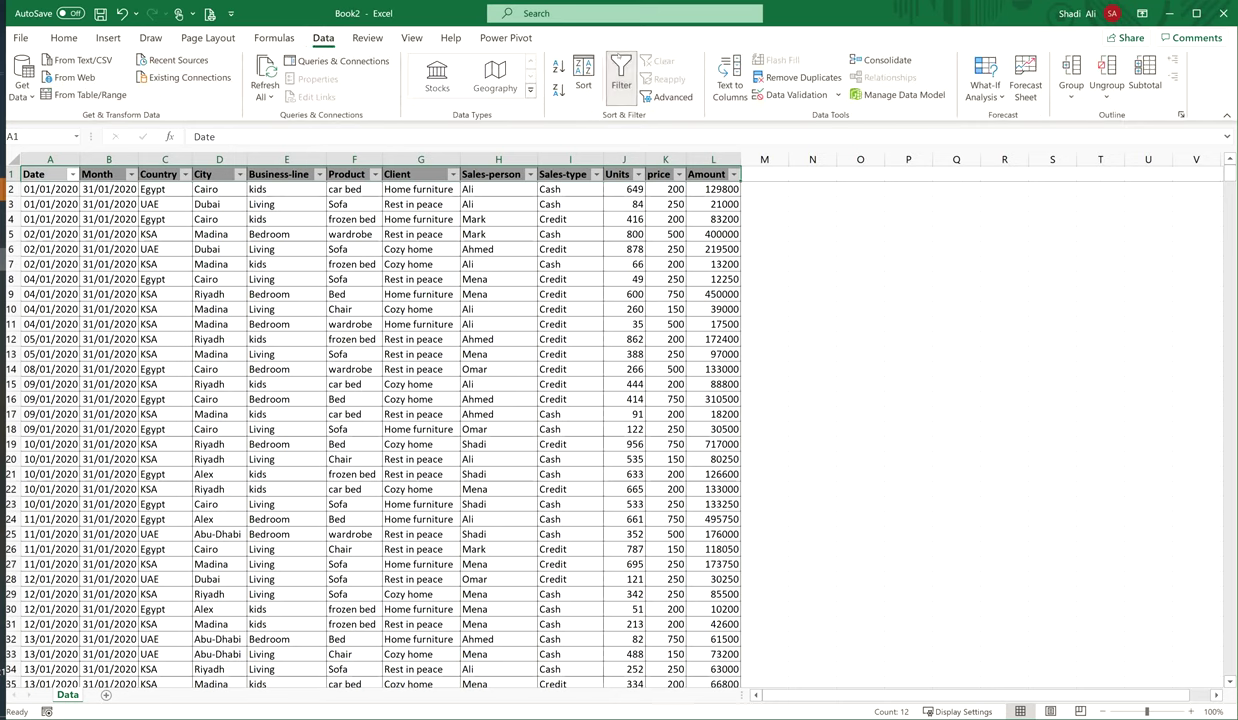
click(187, 276)
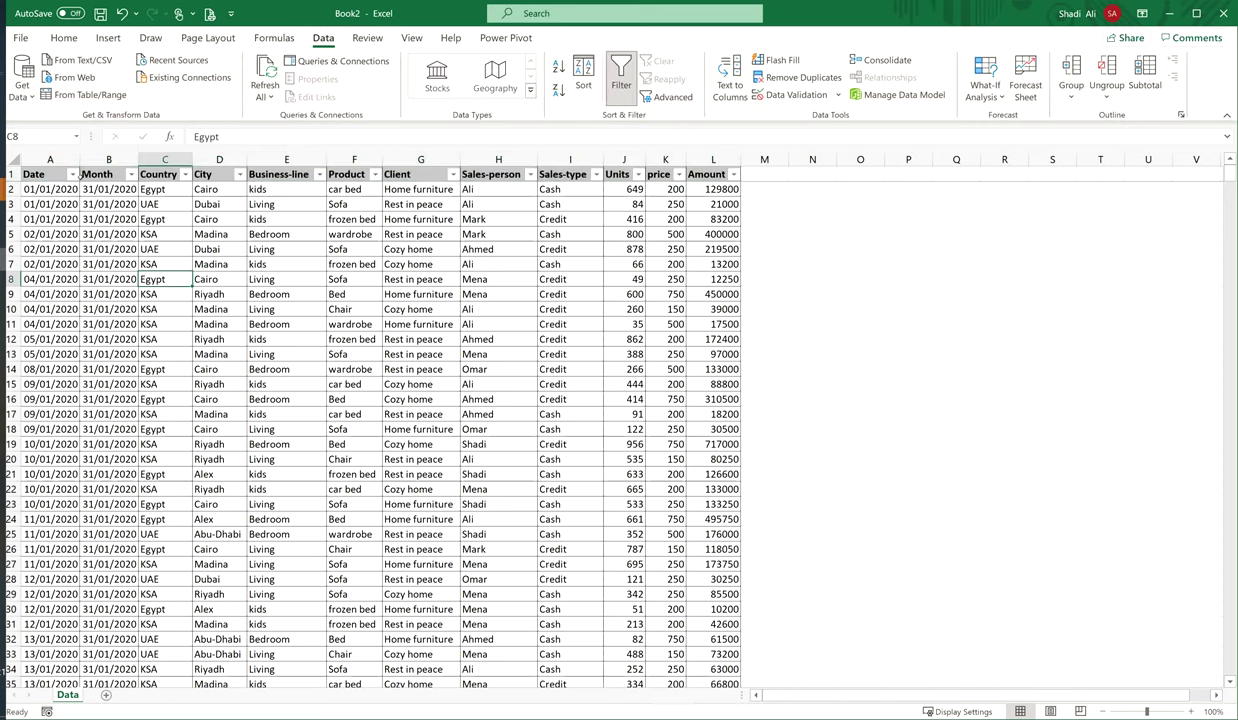
click(73, 175)
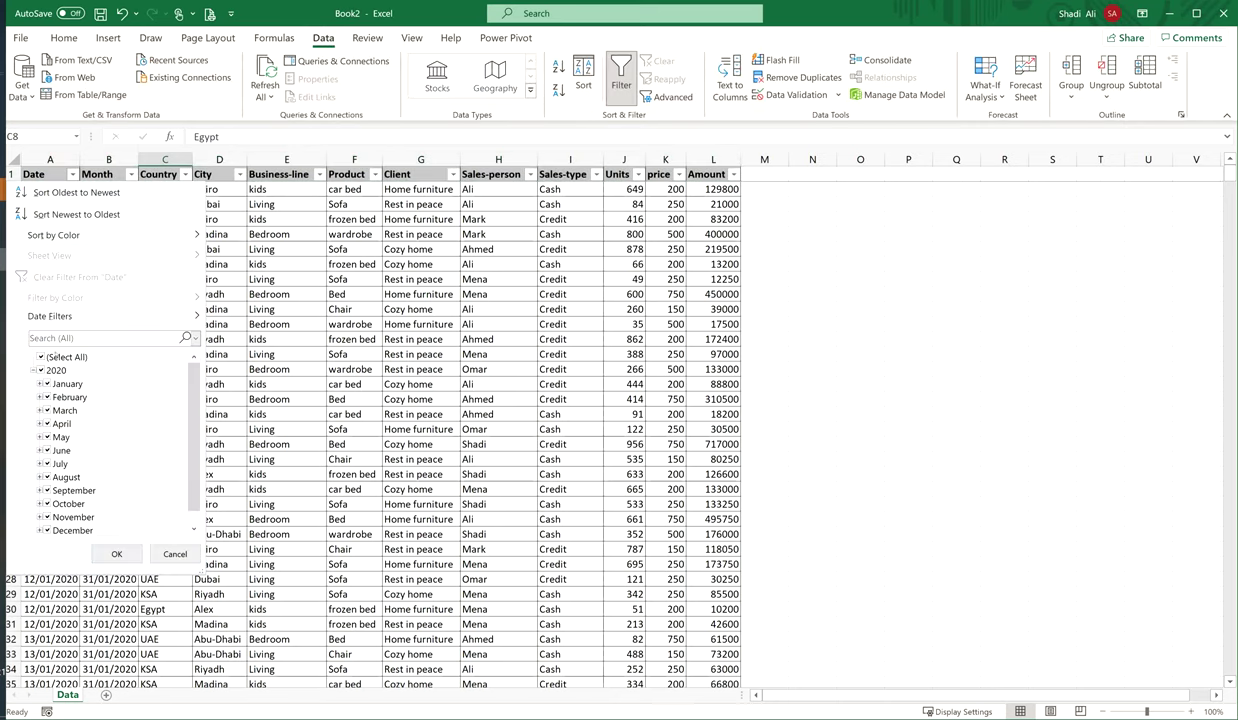
click(41, 357)
click(47, 437)
click(116, 553)
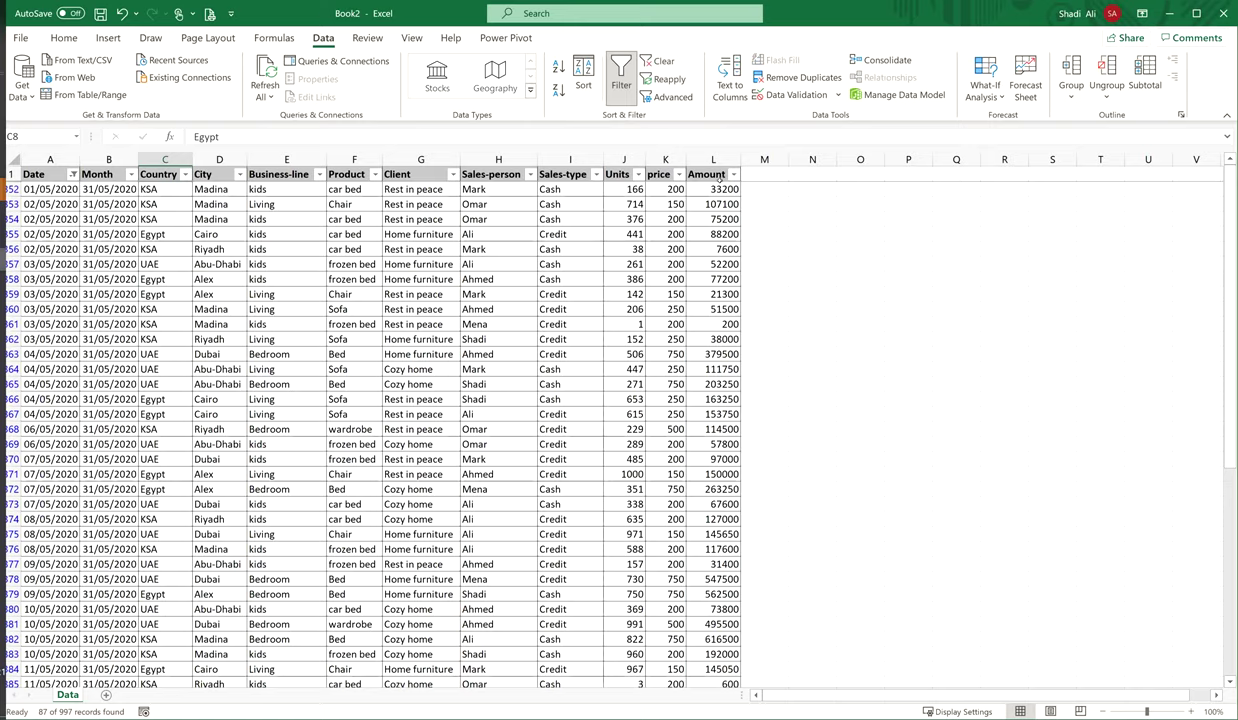
Narrow the Country filter to KSA and the City filter to Madina.
click(185, 175)
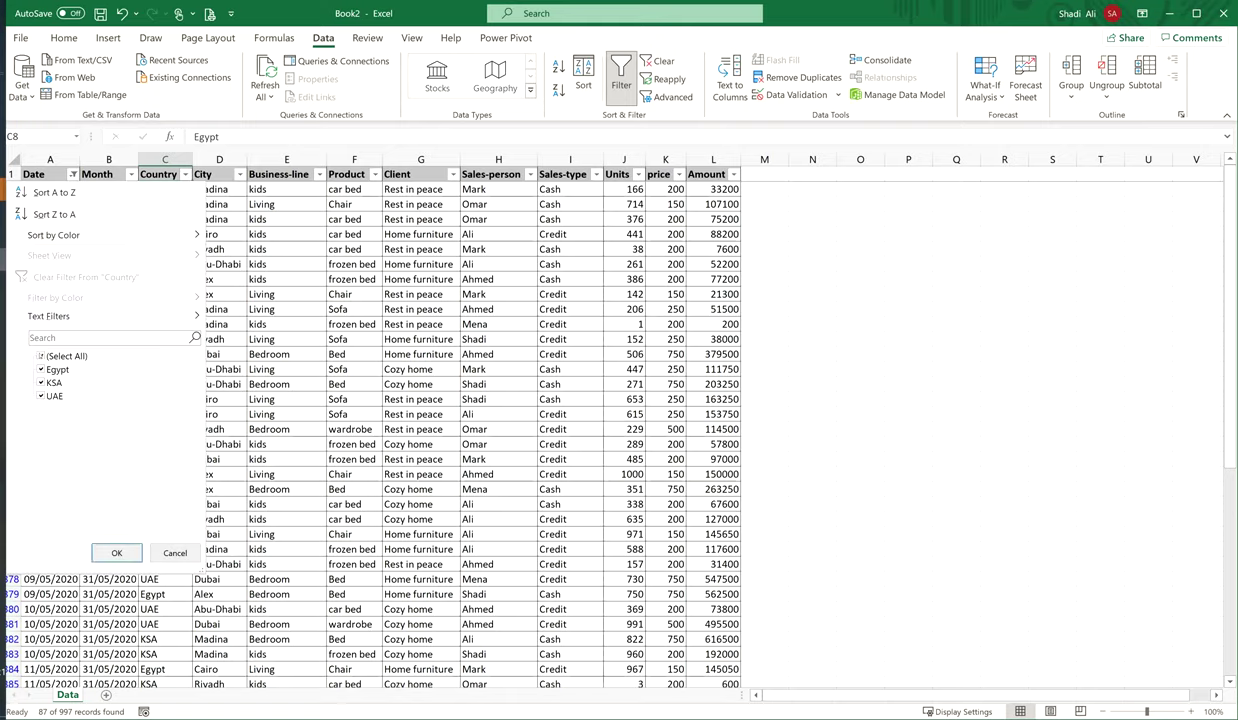
click(42, 356)
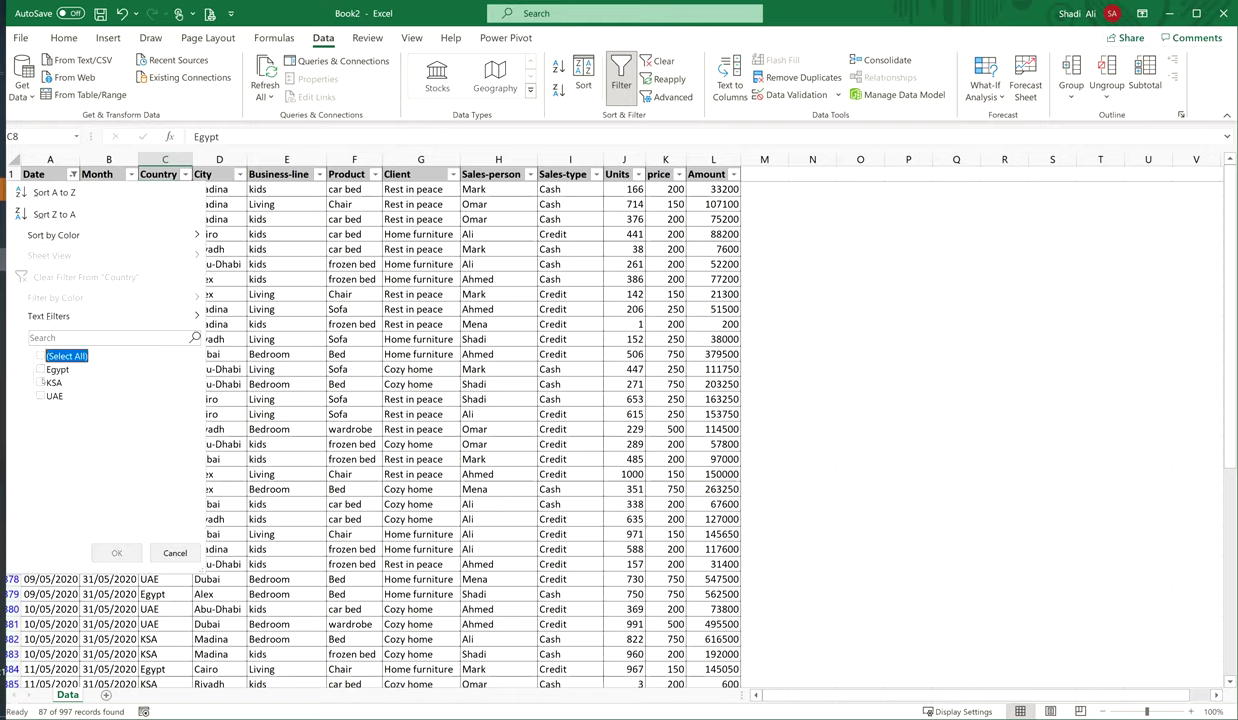
click(40, 382)
click(116, 553)
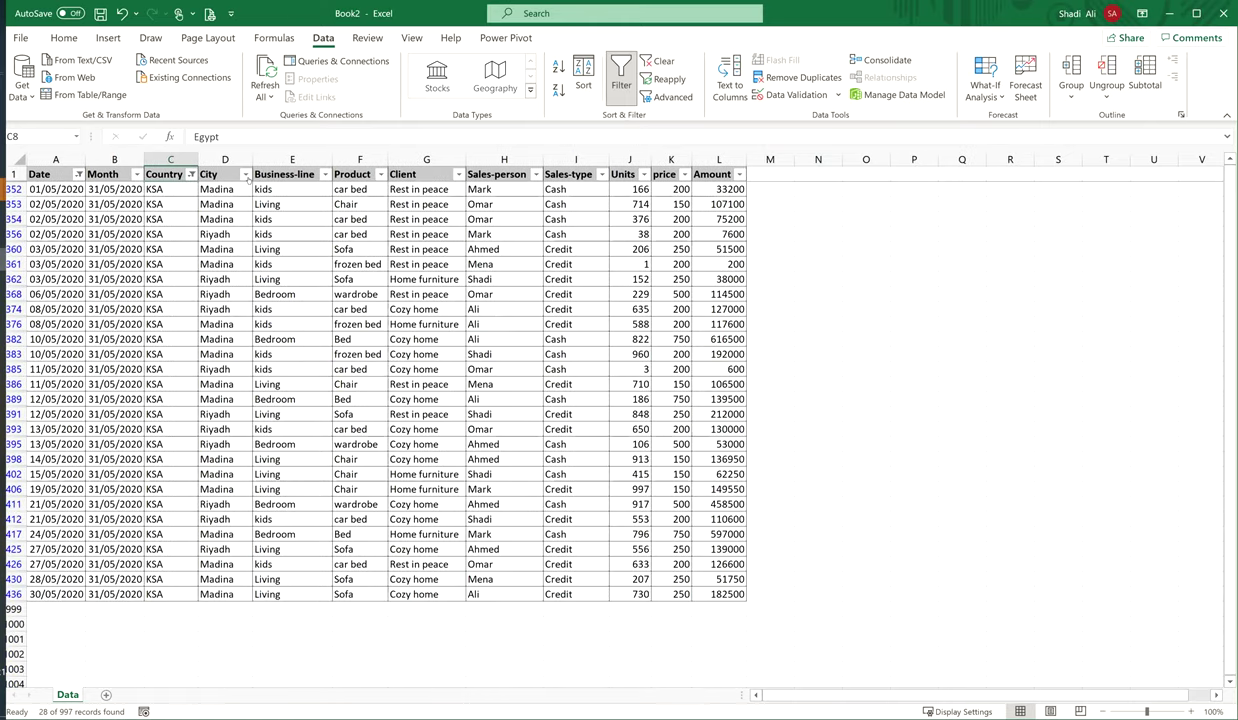
click(245, 175)
click(100, 356)
click(100, 369)
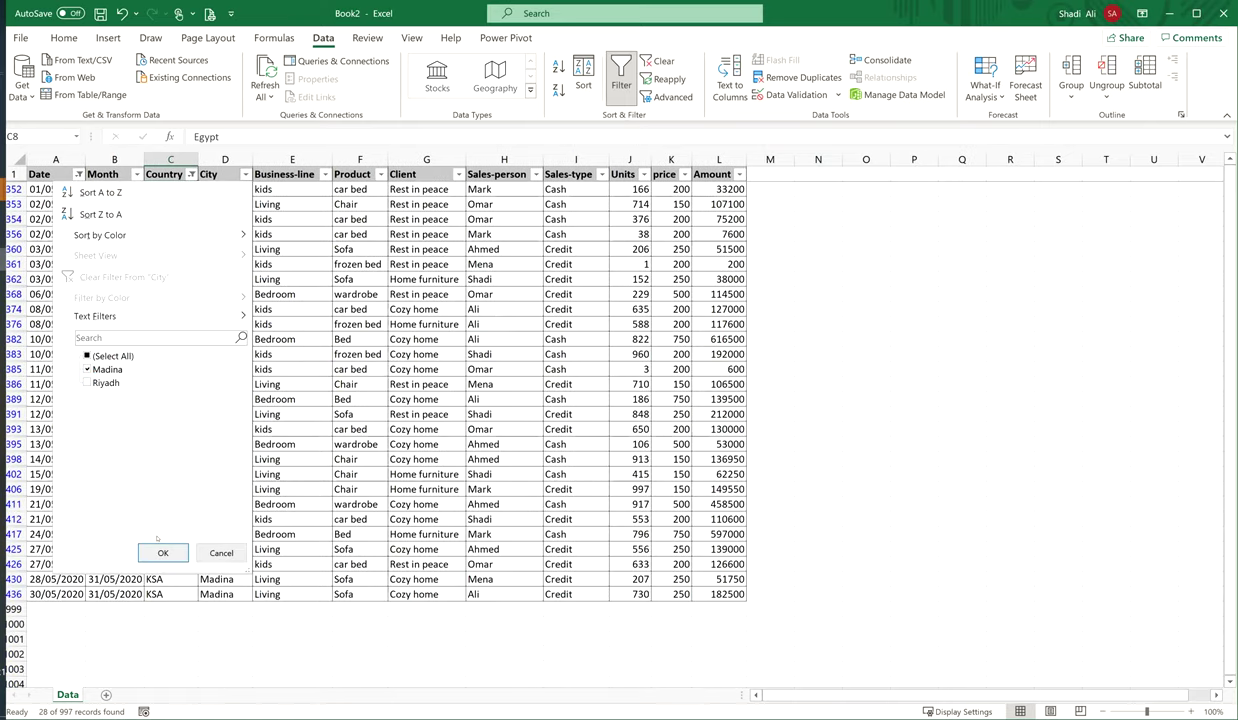
click(162, 553)
Tick only Chair in the Product filter.
click(380, 175)
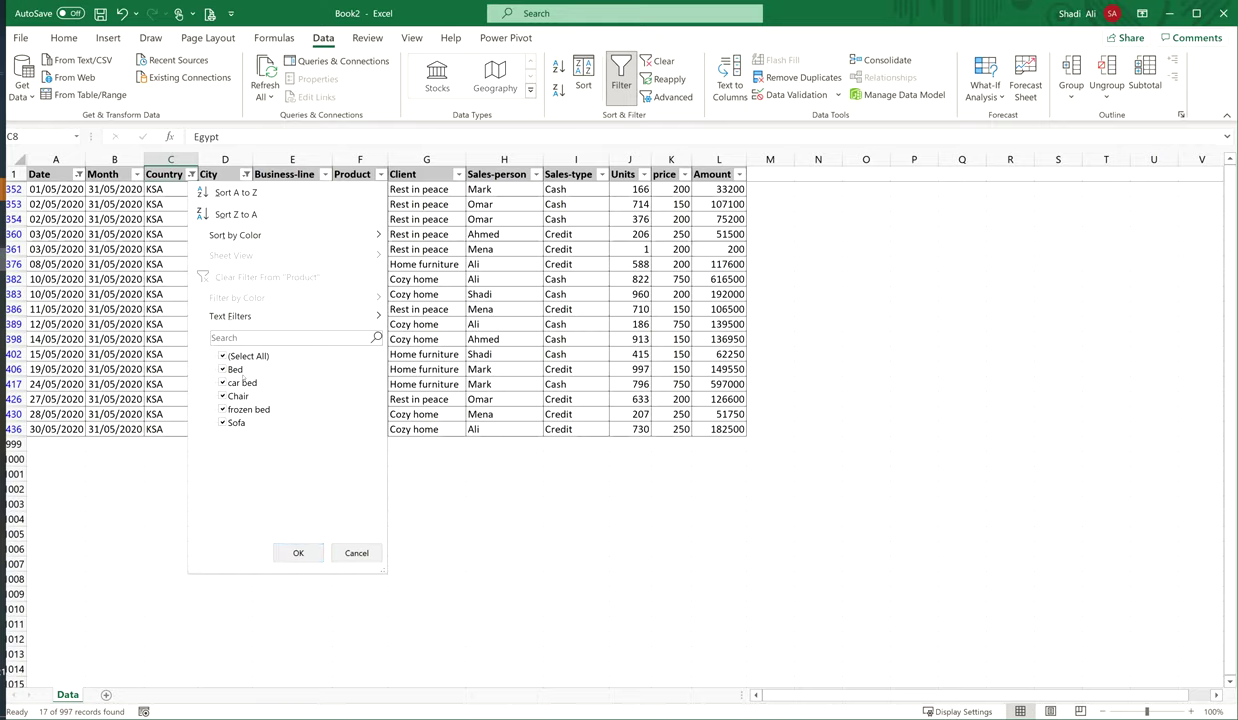
click(223, 356)
click(222, 396)
Apply the Chair product filter, review the rows, then turn AutoFilter off.
click(298, 553)
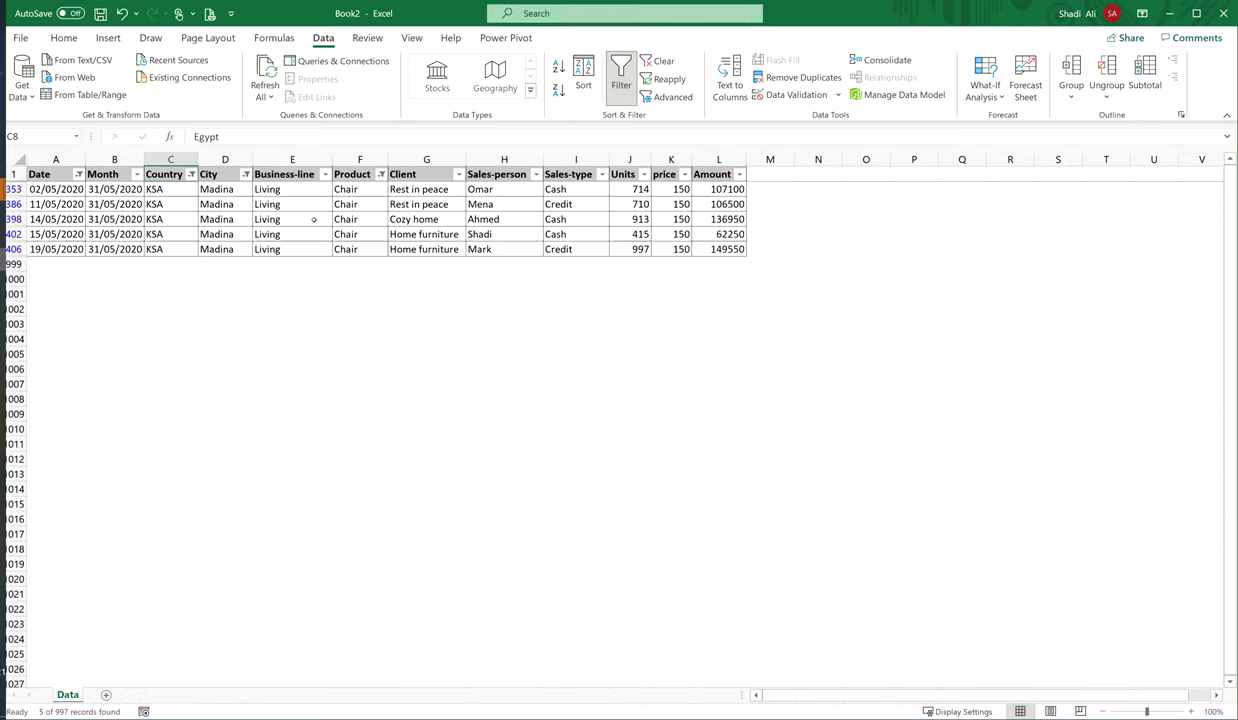
click(361, 204)
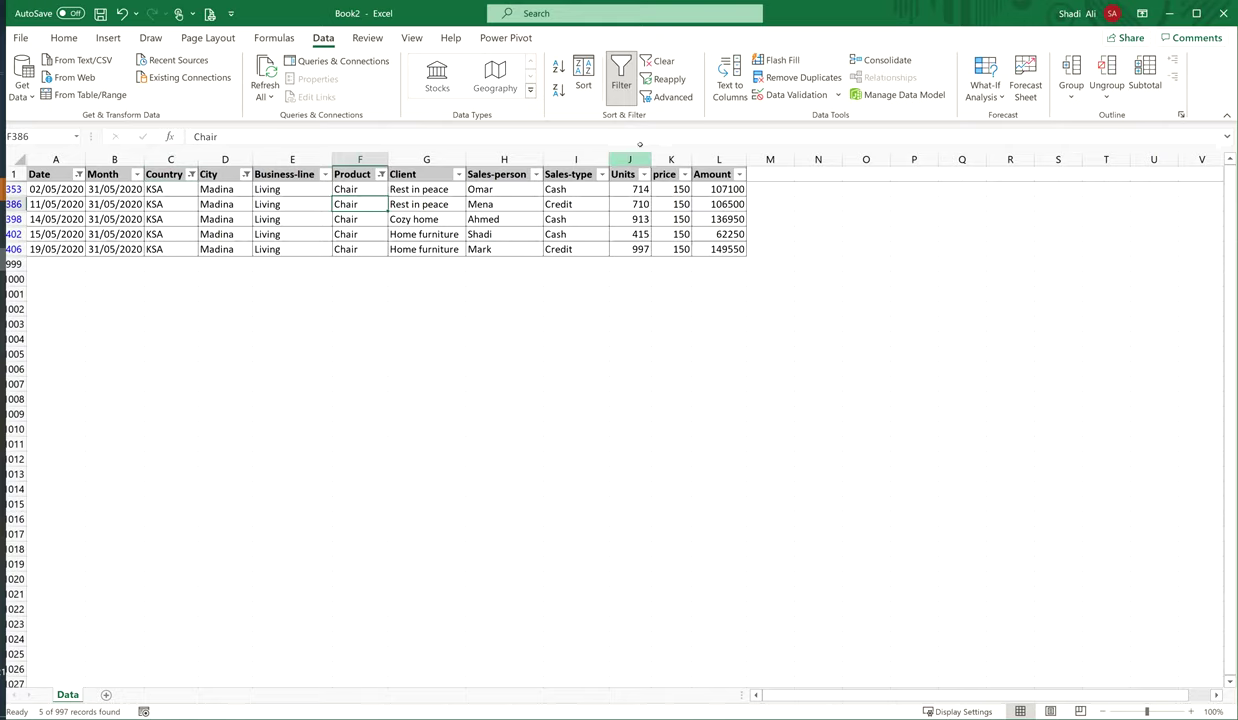
click(381, 176)
click(450, 200)
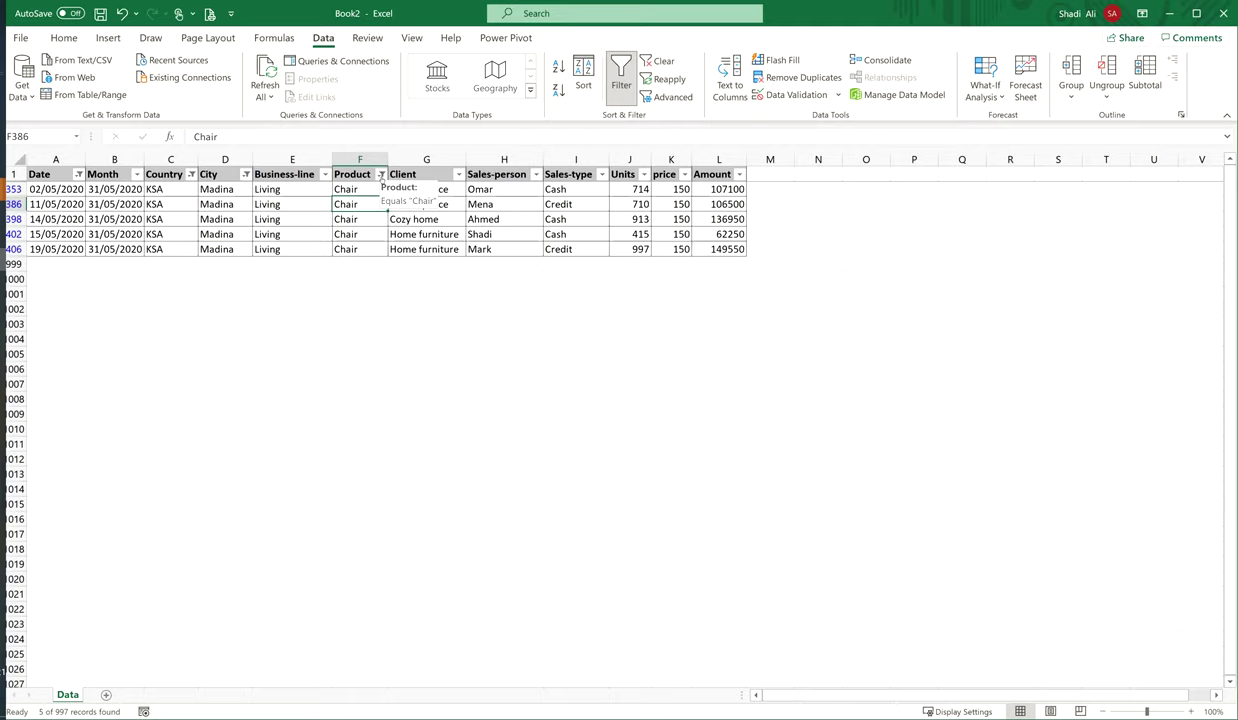
key(ctrl+shift+l)
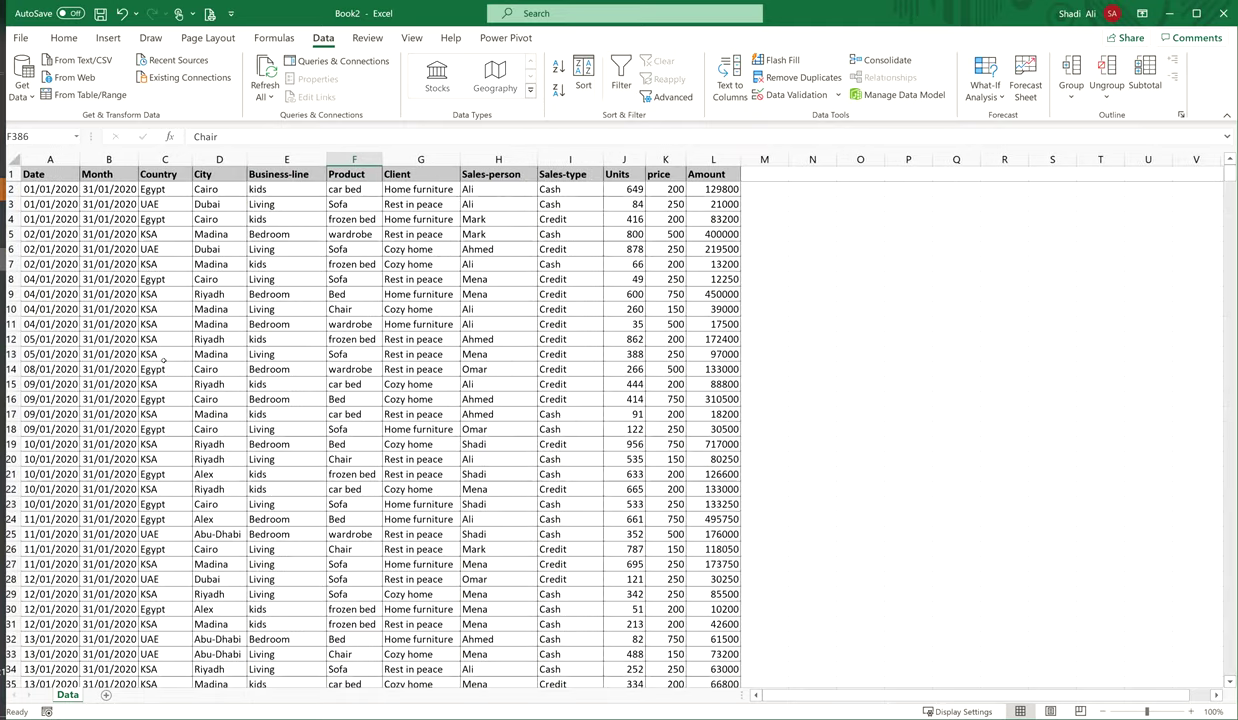
Add a new worksheet named Output.
click(165, 354)
click(105, 694)
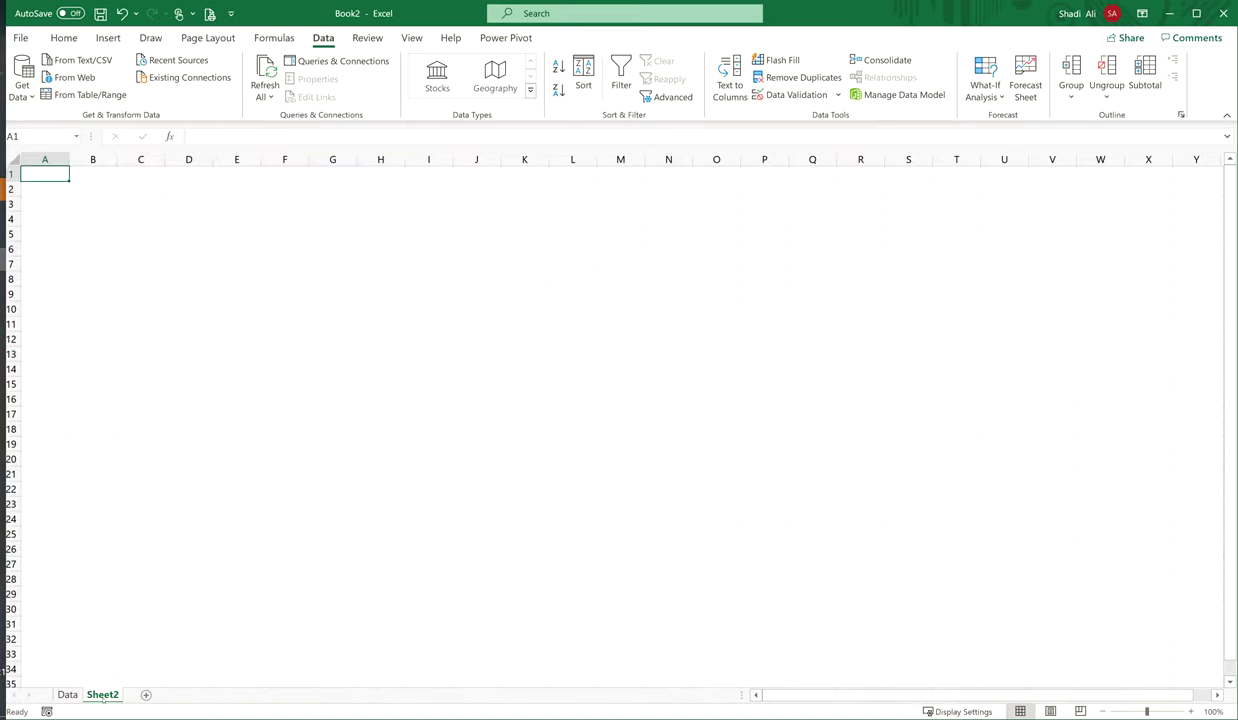
text(Output)
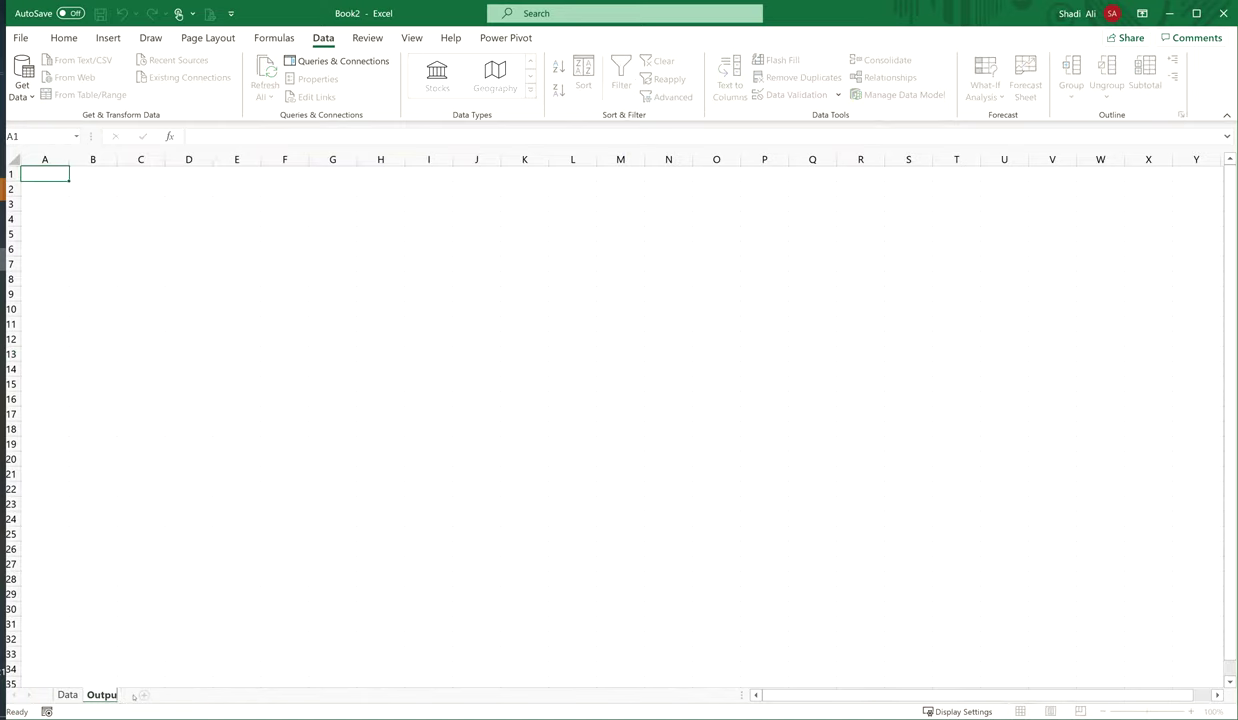
key(Return)
Copy the Data headers A1:L1 into M1:X1 on the Output sheet.
click(67, 694)
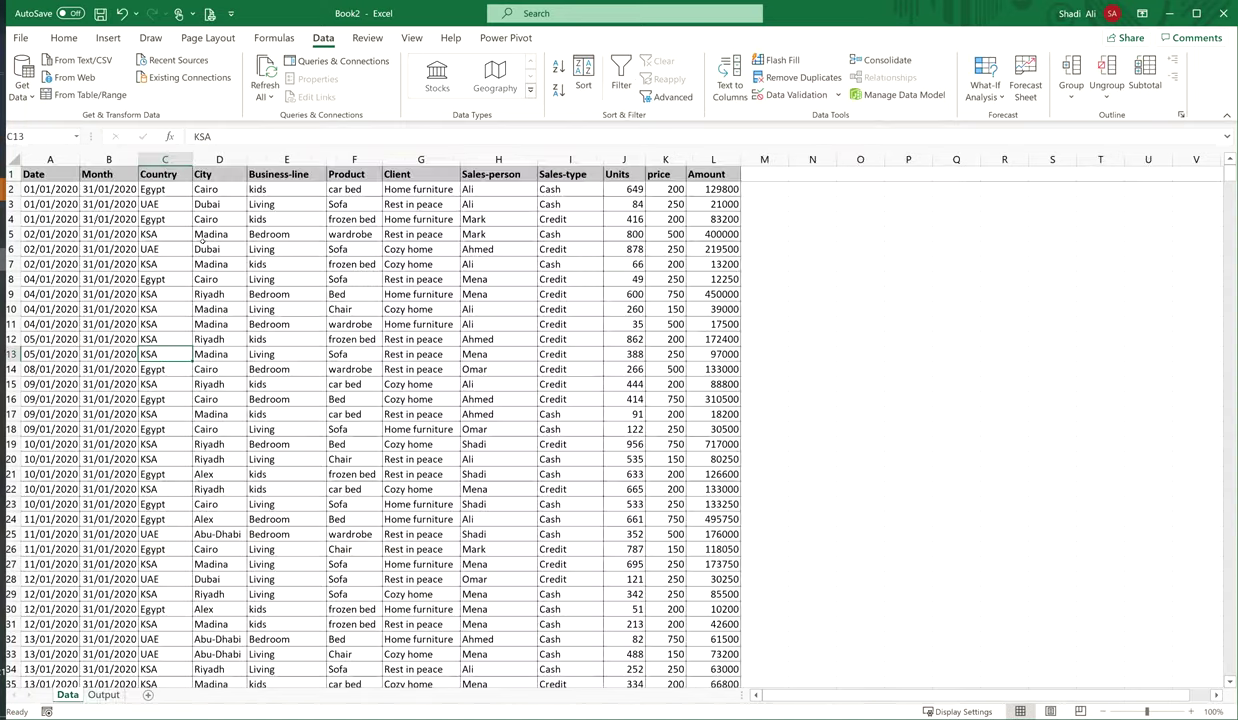
drag(49, 174, 707, 176)
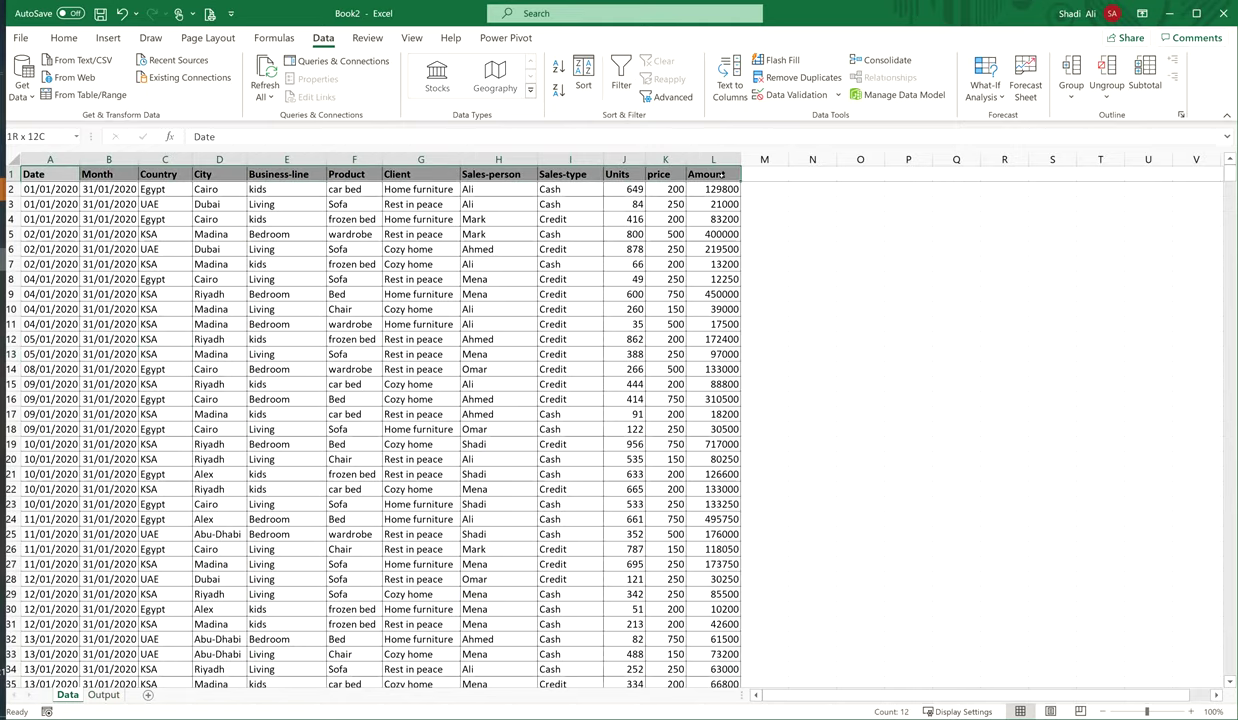
key(ctrl+c)
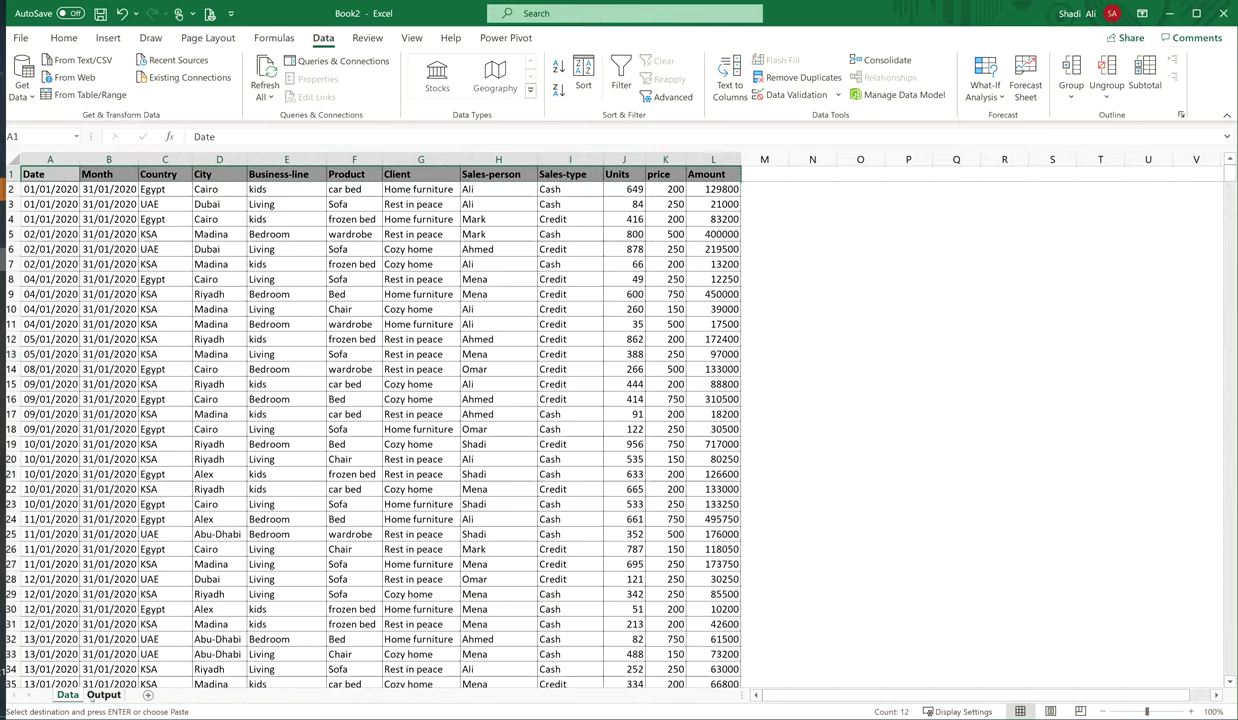
key(ctrl+Page_Down)
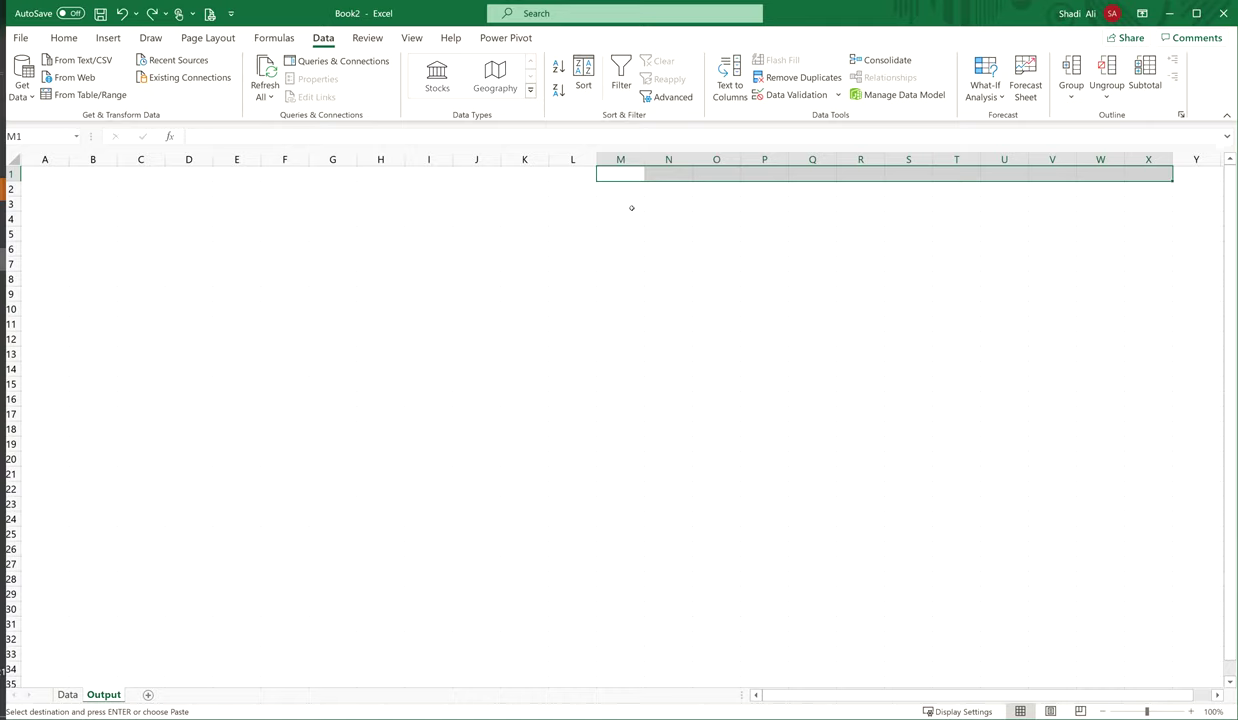
key(ctrl+v)
click(620, 218)
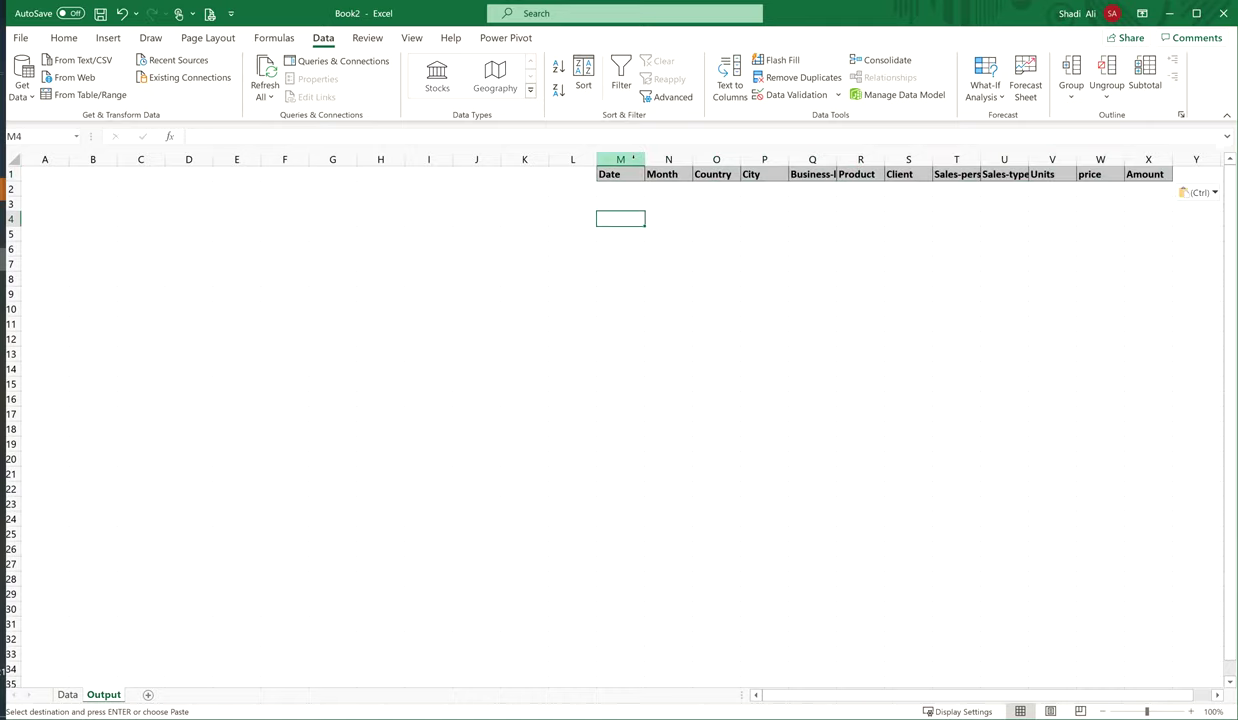
click(716, 188)
Enter Egypt as the Country criterion and a salesperson name under Sales-person.
text(E)
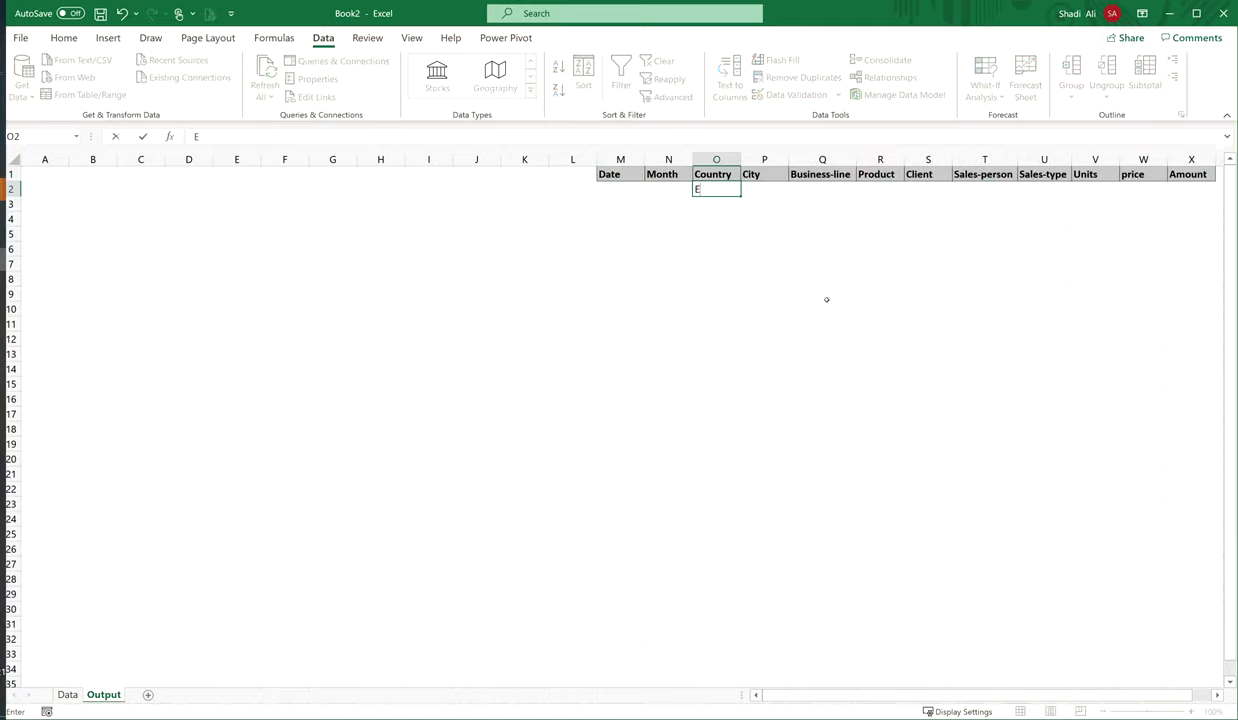
text(gypt)
key(Tab)
key(Tab)
key(Up)
key(Down)
key(Tab)
key(Tab)
key(Tab)
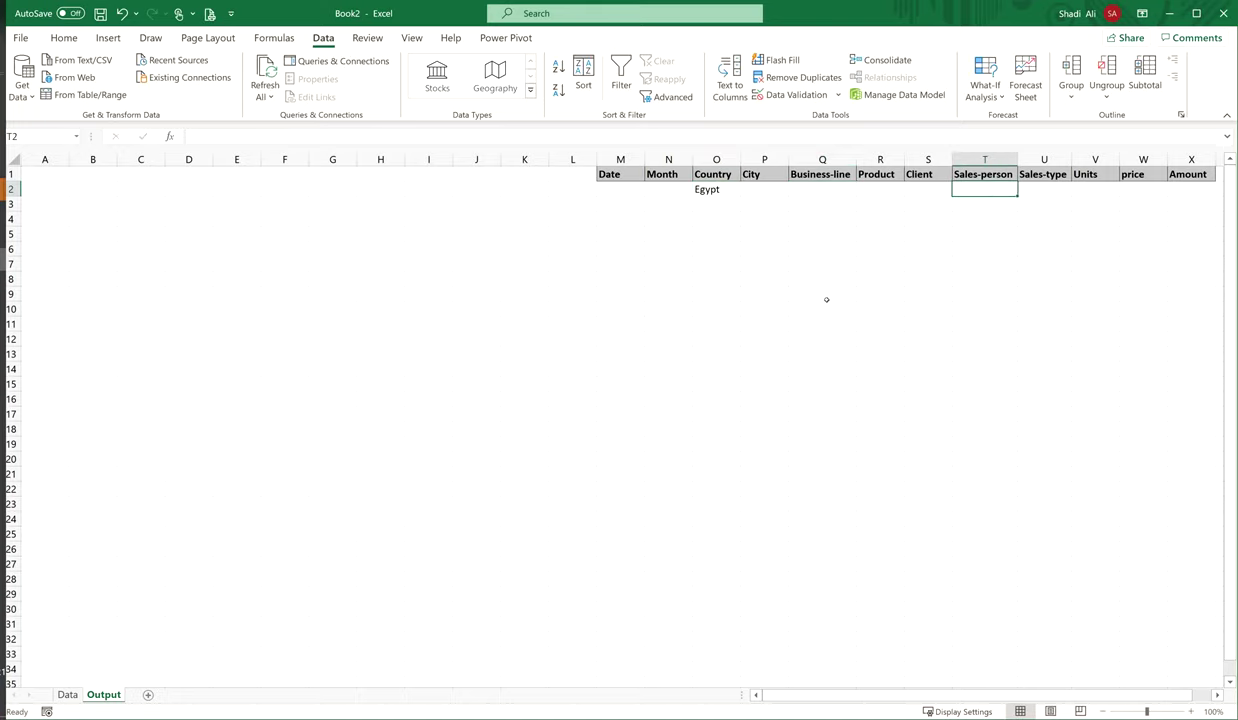
text(Shadi)
key(Tab)
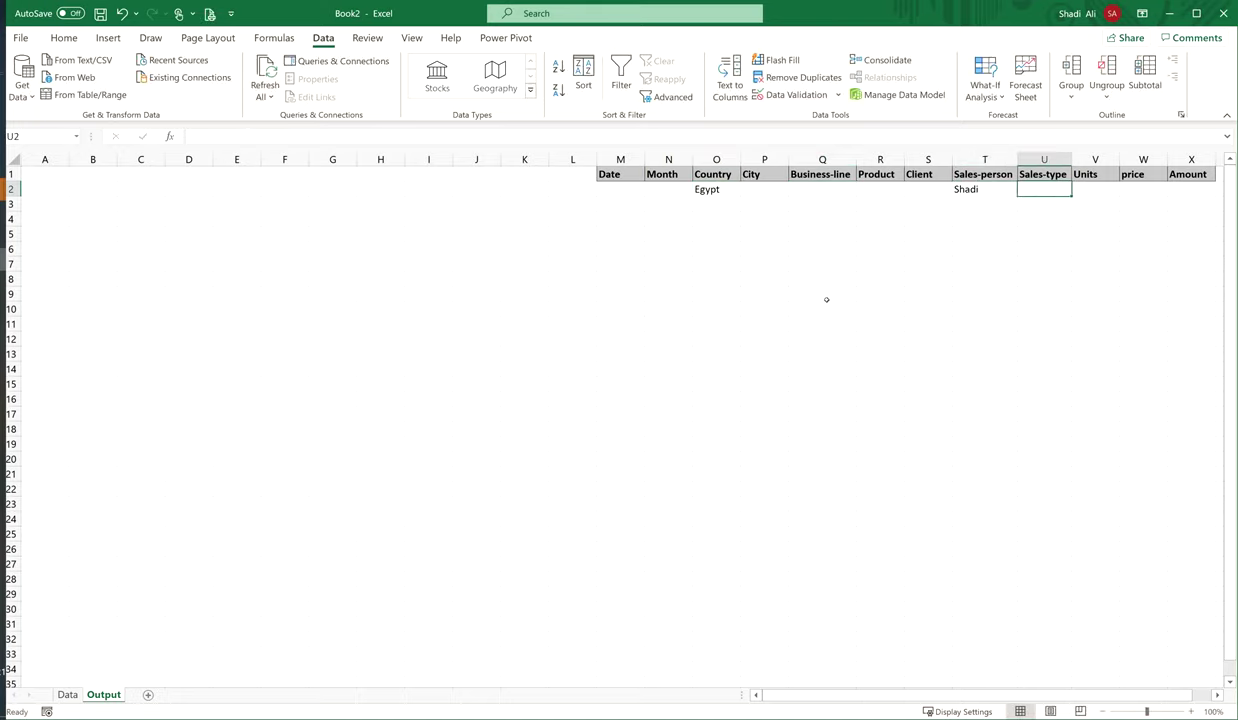
key(Left)
key(Left)
key(Left)
key(Left)
key(Left)
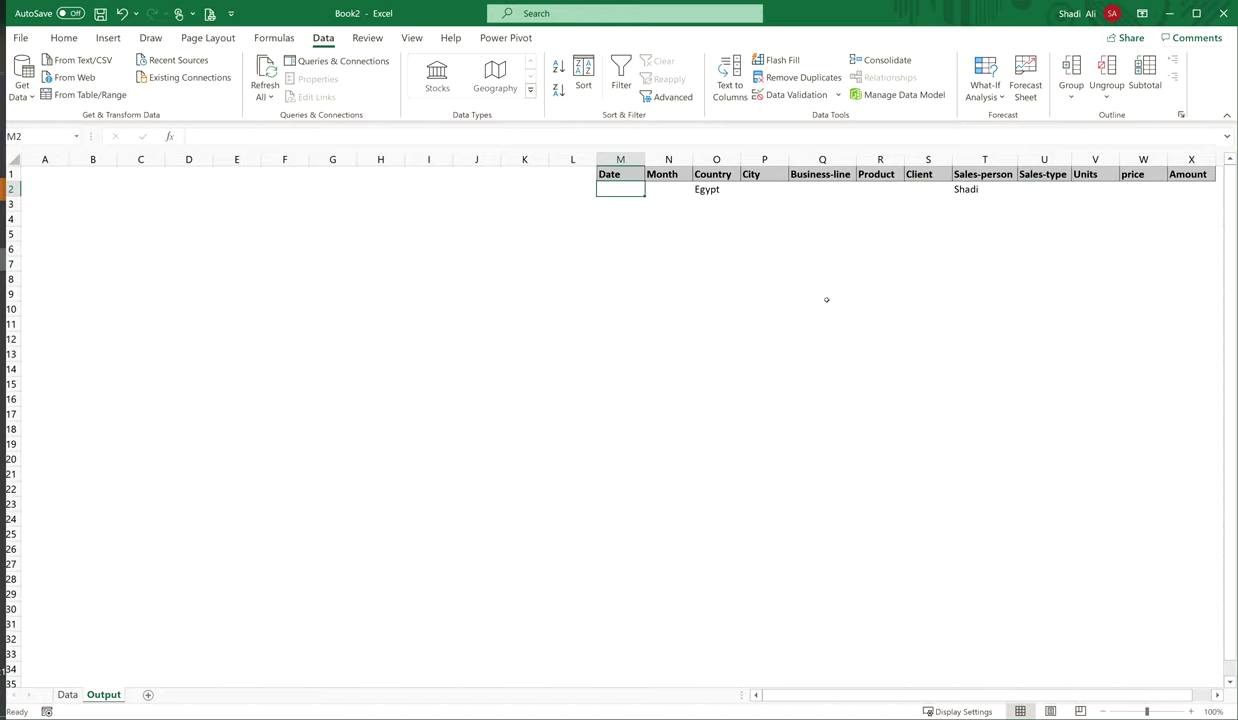
Enter >31/1/2020 as the Date criterion and >100 under Units.
text(>31)
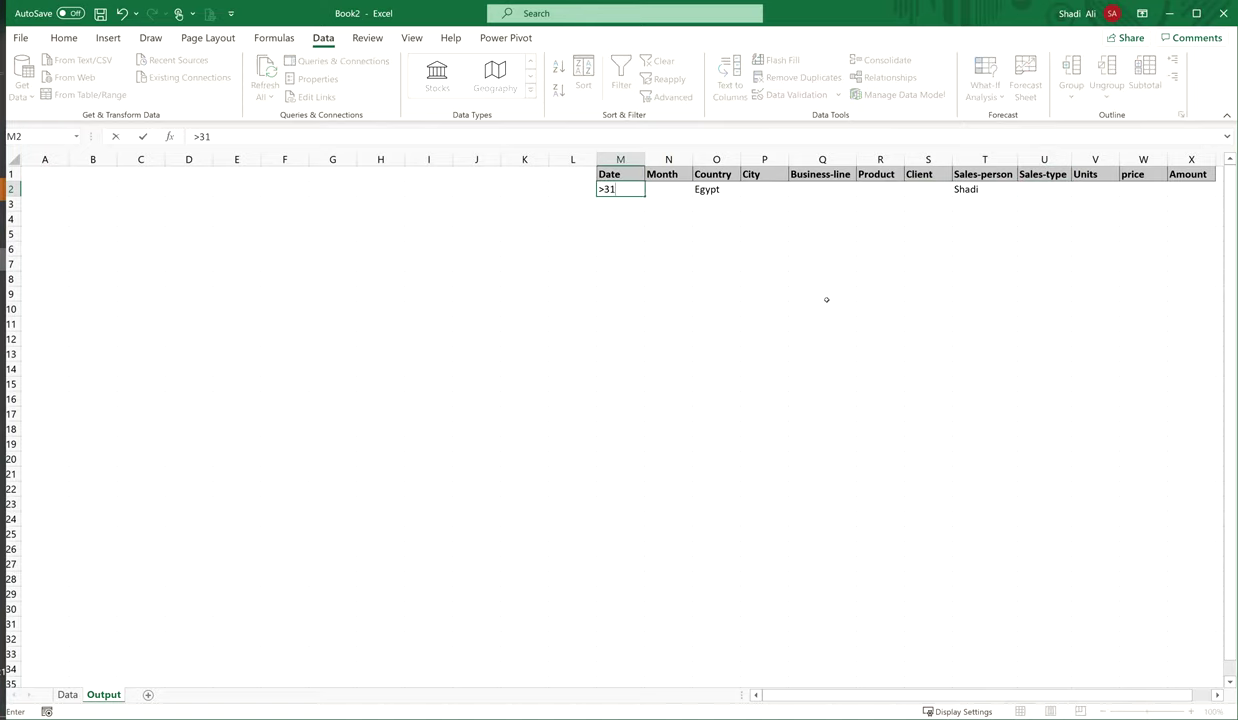
text(/1)
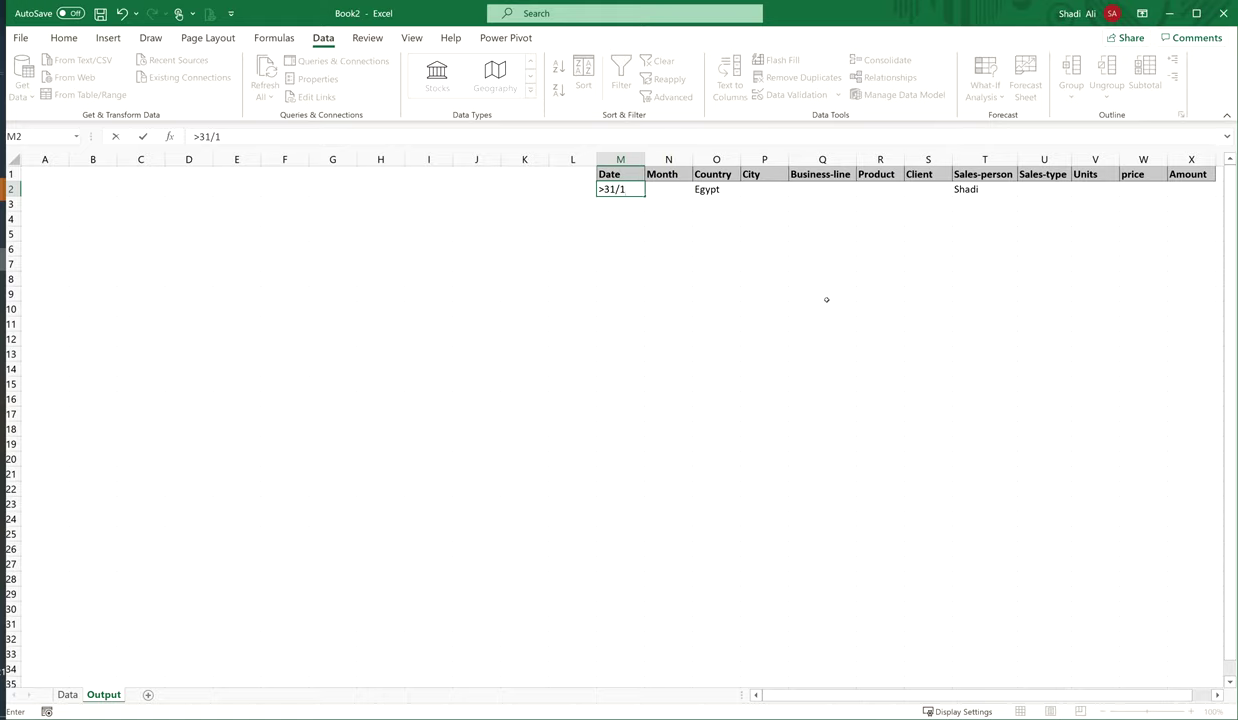
text(/2020)
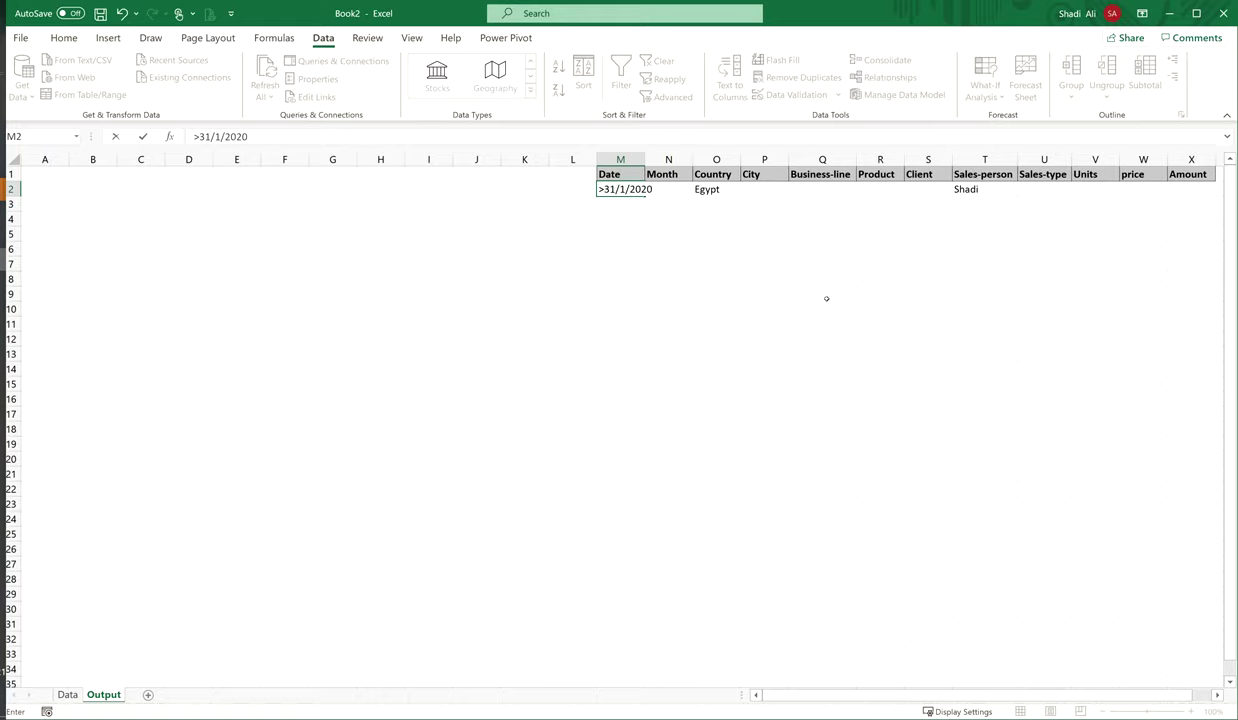
key(Tab)
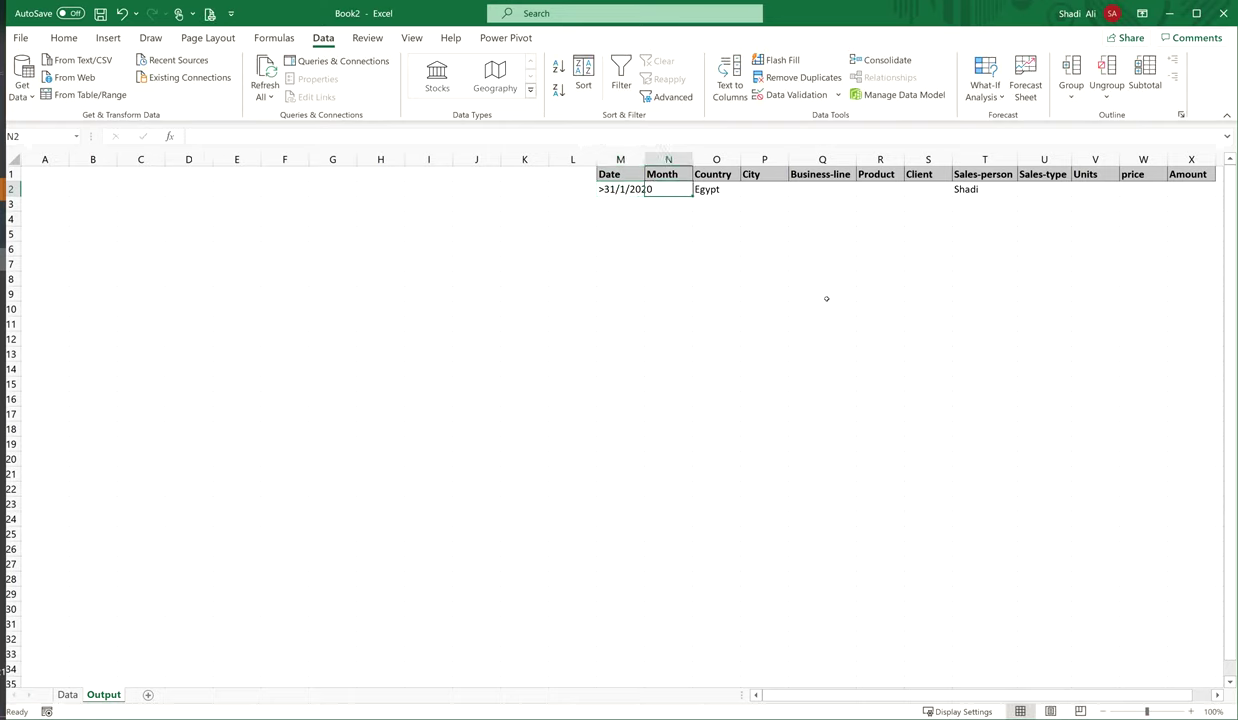
key(Tab)
key(Tab)
key(Tab)
key(Tab)
key(Tab)
key(Tab)
text(>)
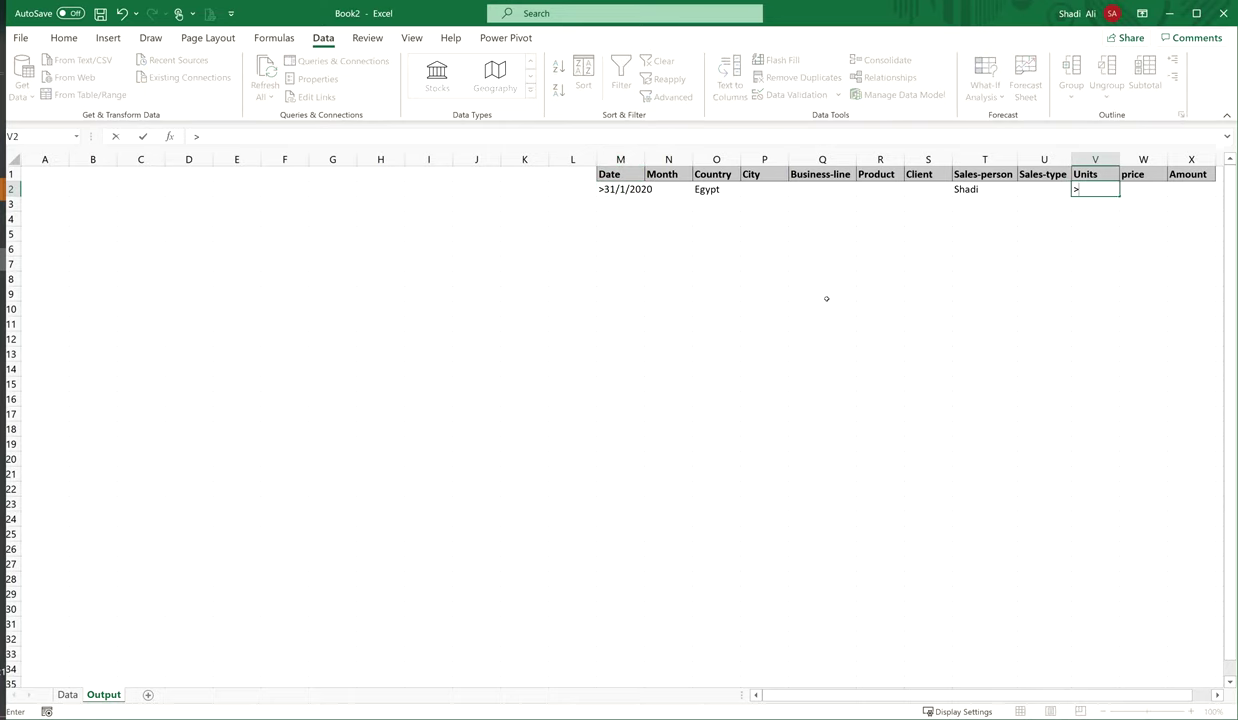
text(100)
key(Return)
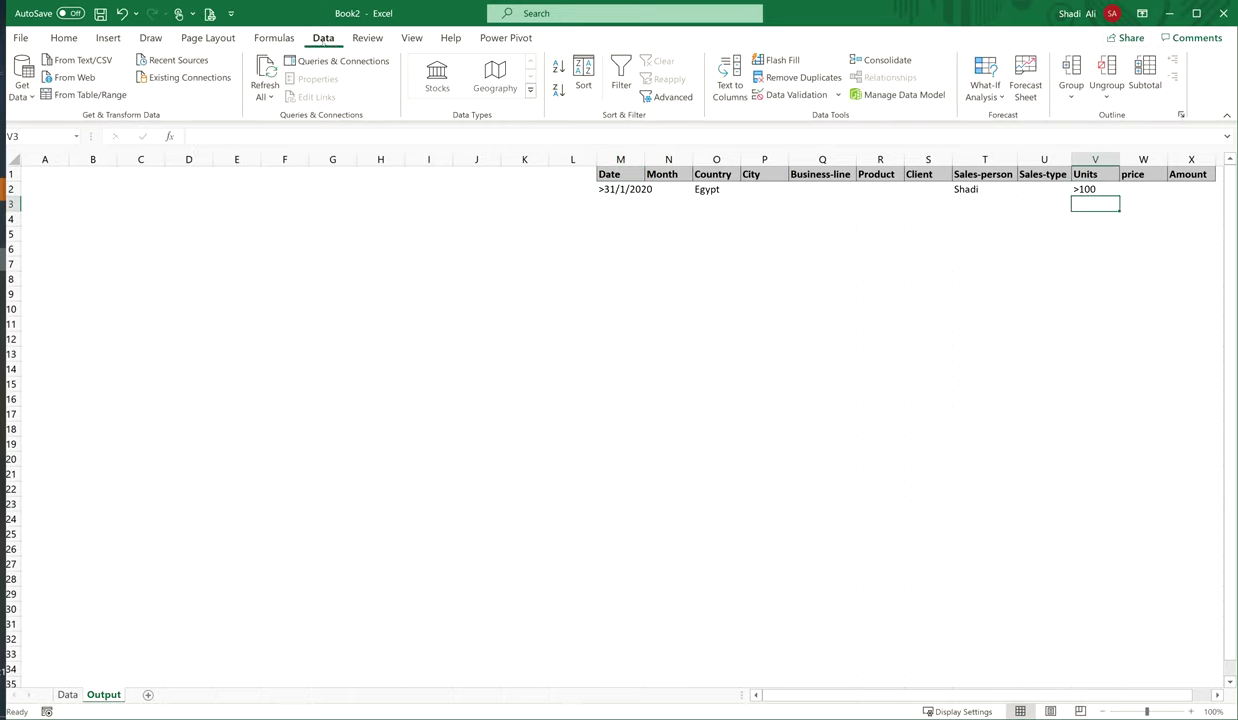
In Advanced Filter, choose Copy to another location with list range Data!$A$1:$L$998.
click(667, 96)
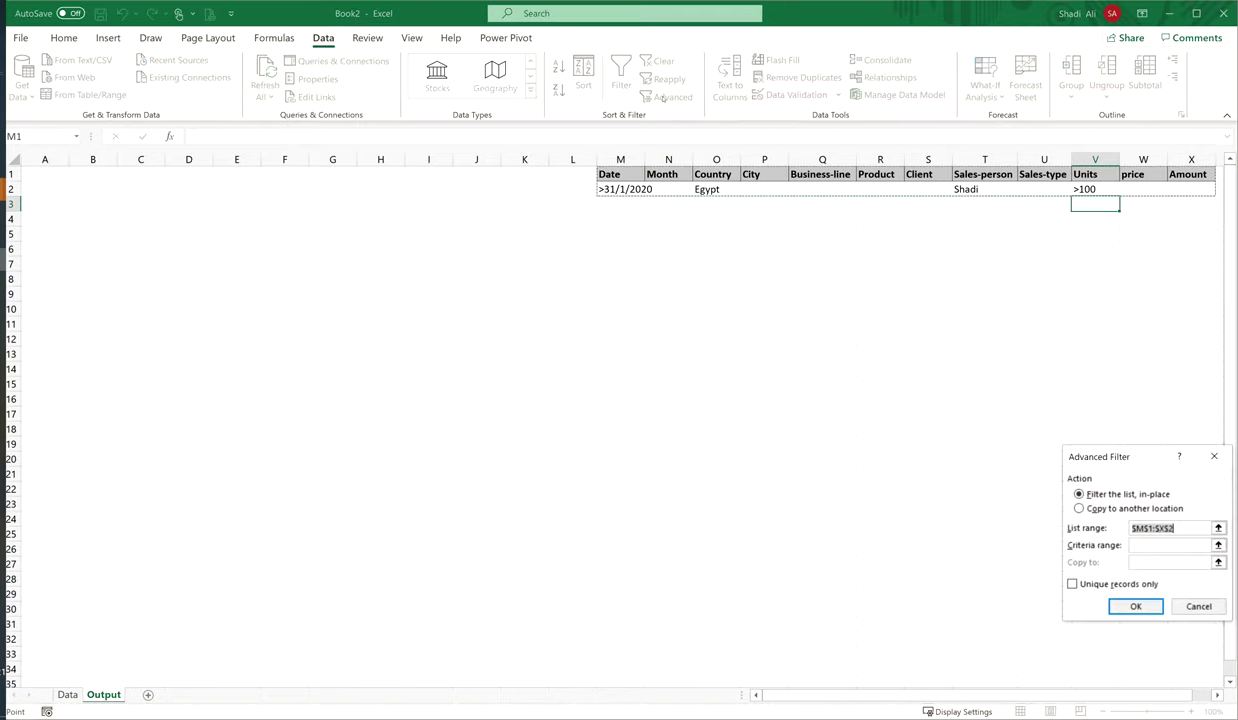
drag(1126, 467, 636, 262)
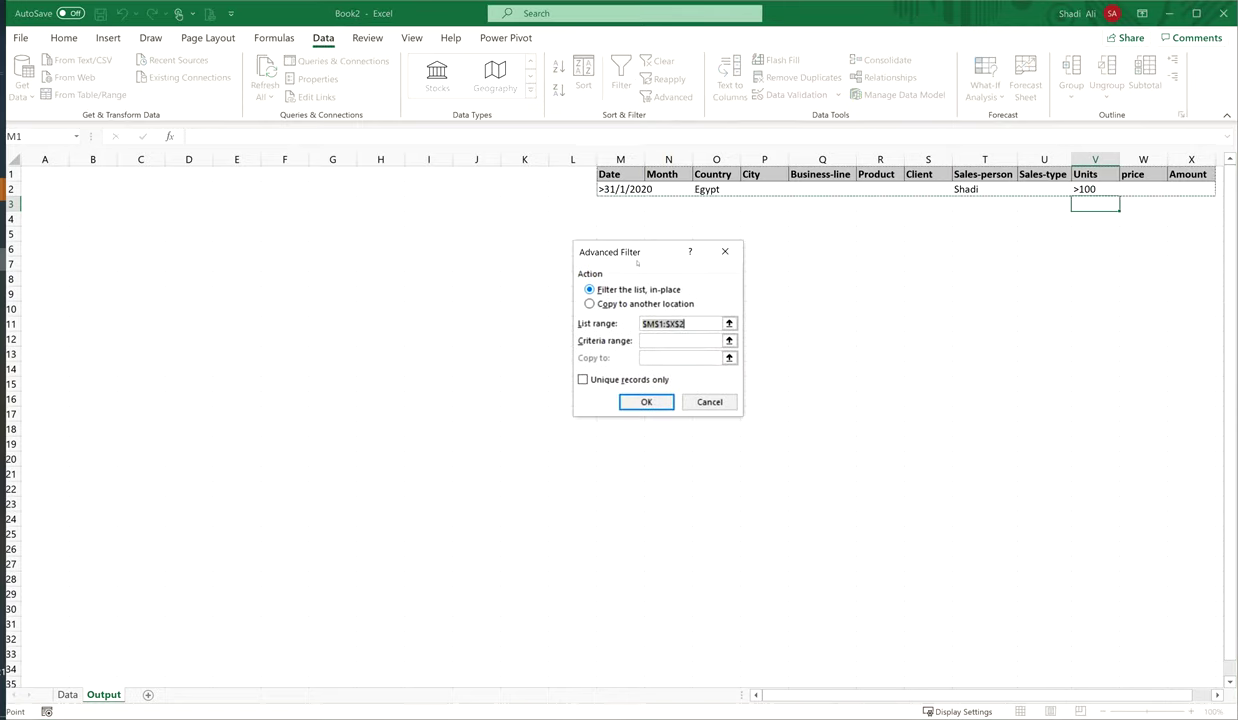
click(620, 303)
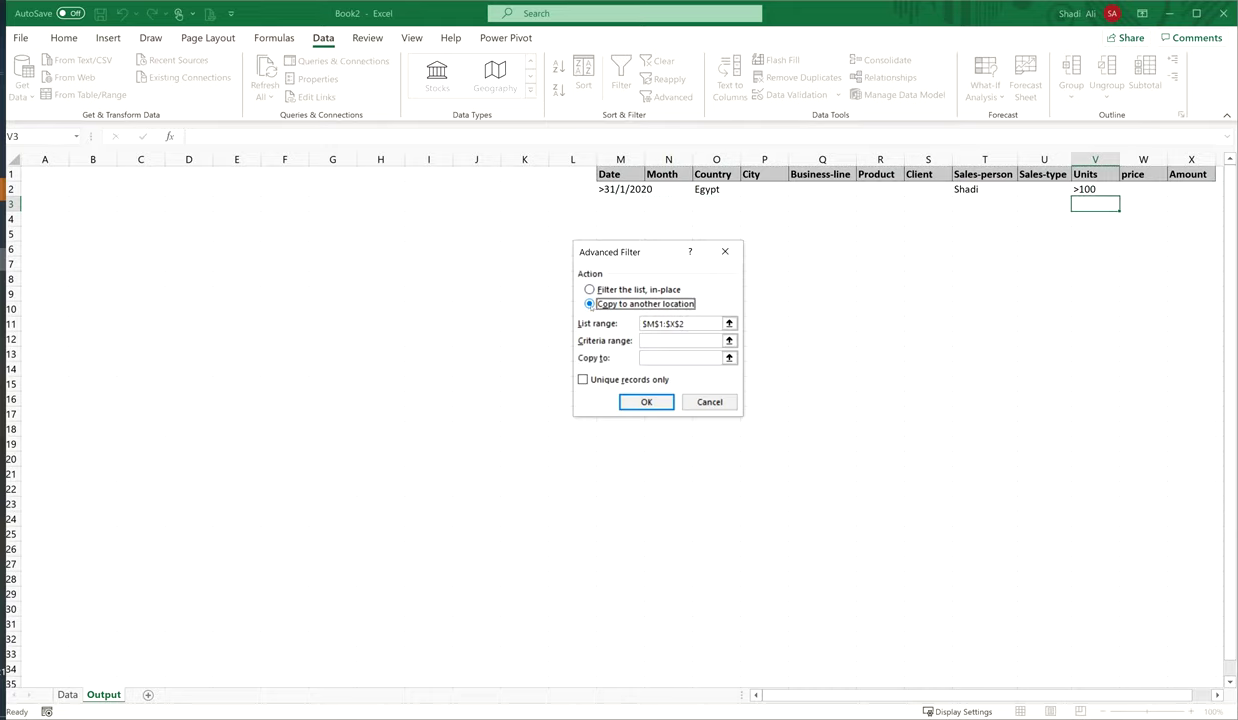
click(729, 323)
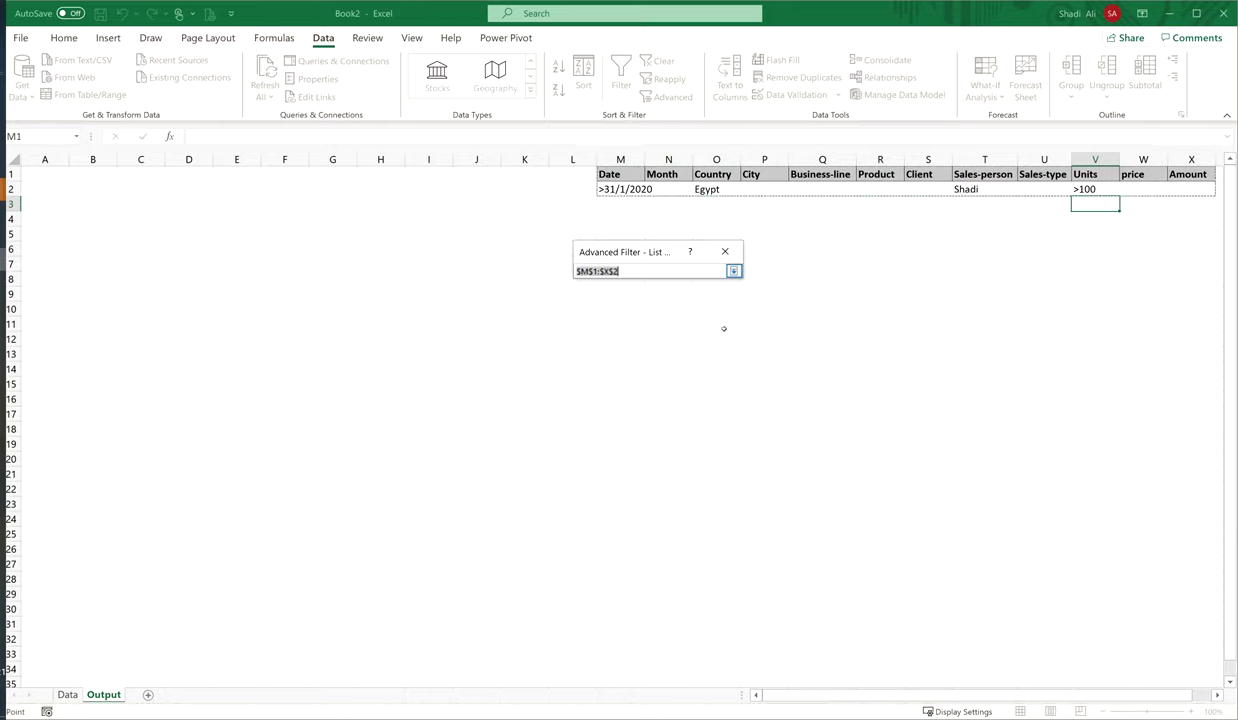
click(67, 694)
click(45, 177)
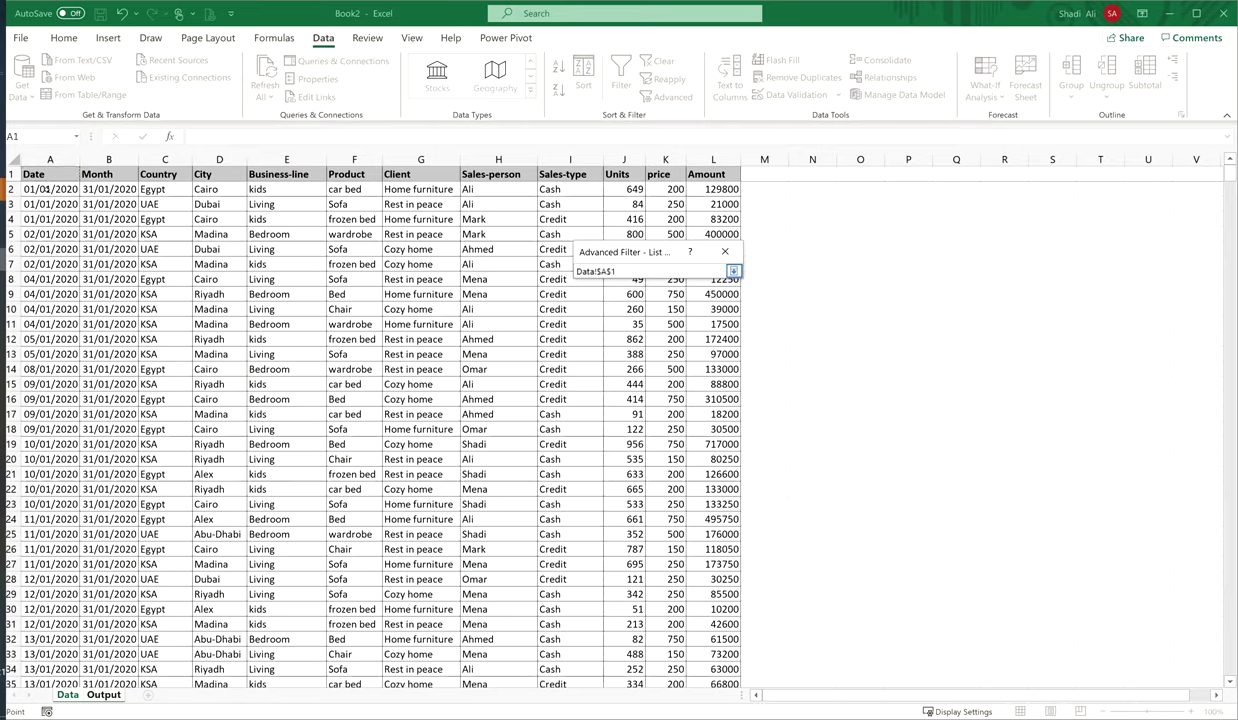
key(ctrl+shift+Right)
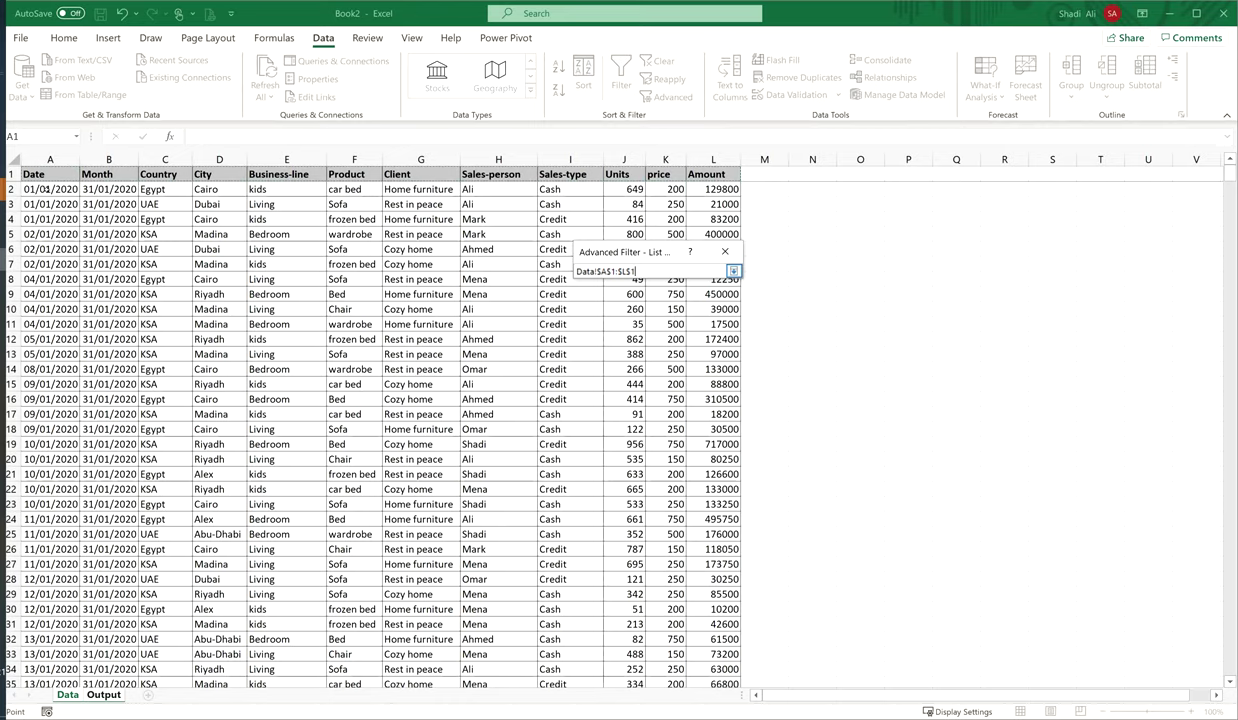
key(ctrl+shift+Down)
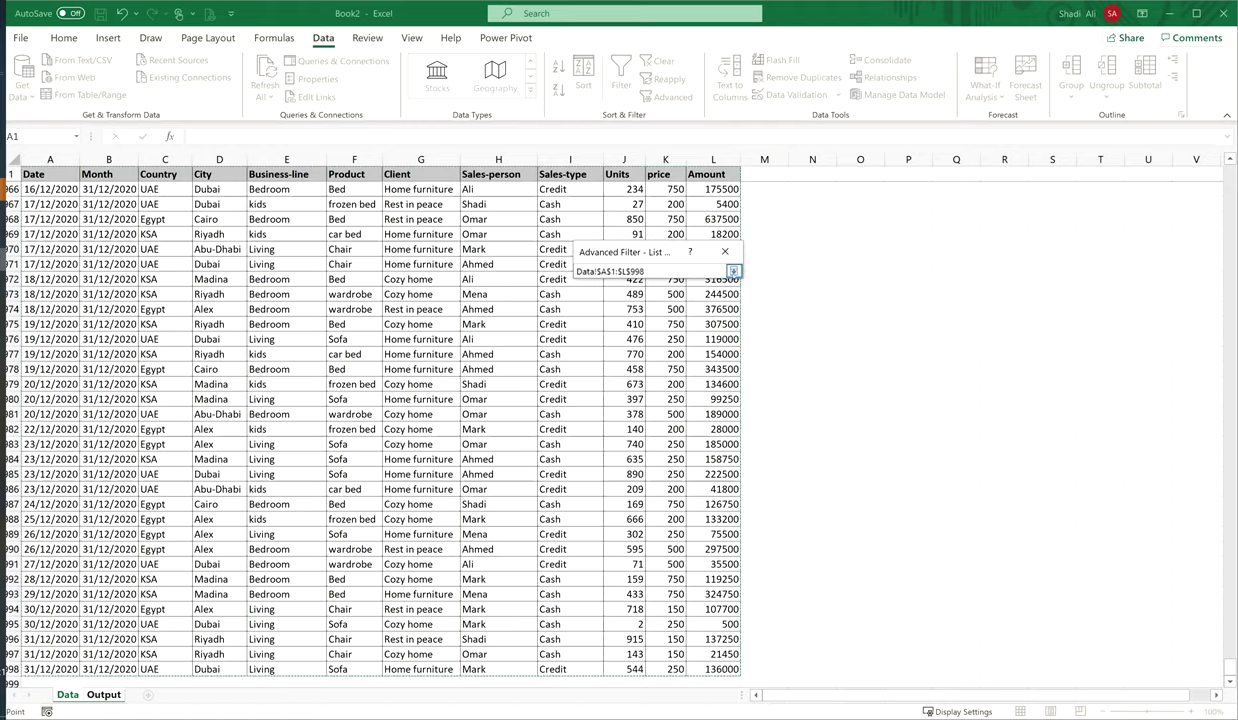
click(733, 271)
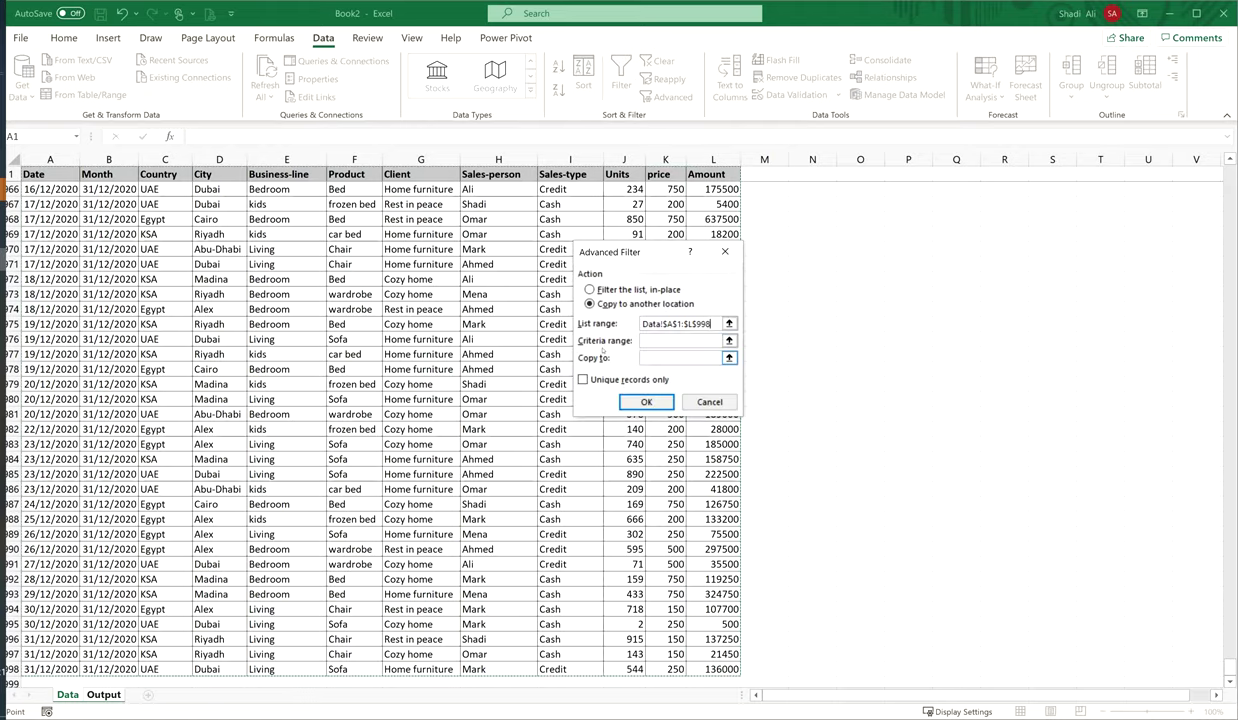
Set criteria range Output!$M$1:$X$2 and copy-to destination Output!$A$1.
click(103, 694)
drag(622, 174, 622, 174)
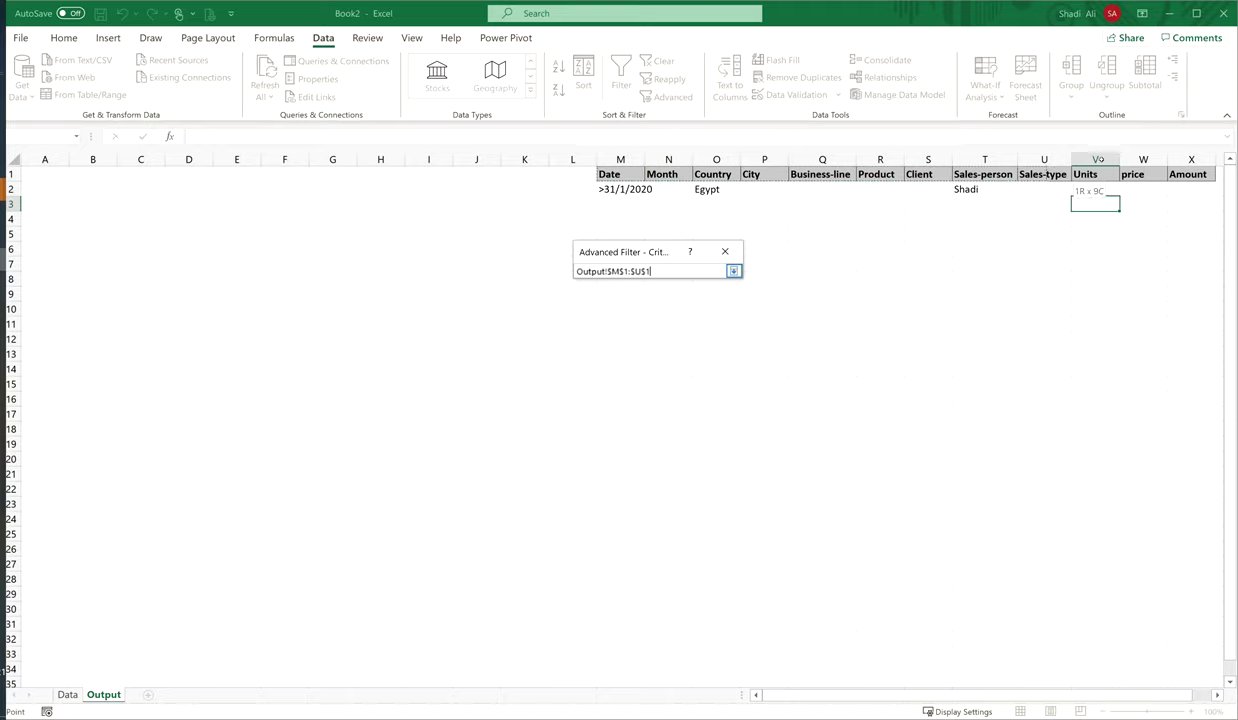
drag(622, 174, 1189, 187)
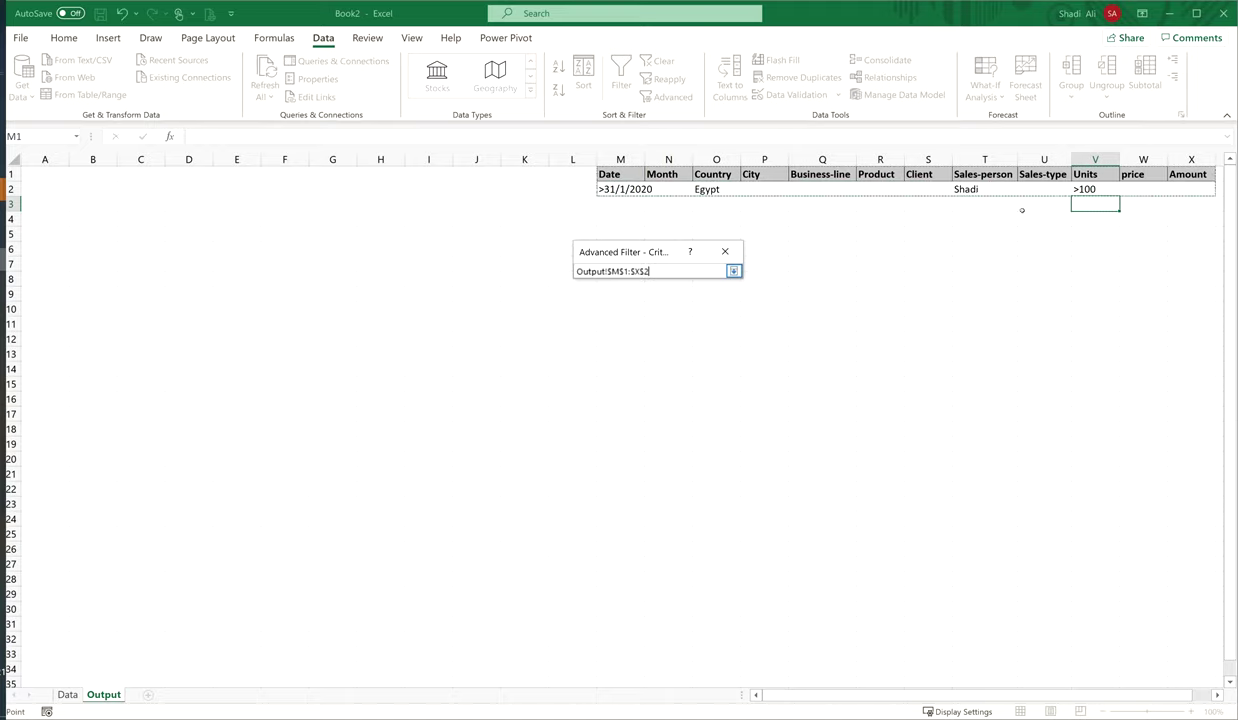
click(733, 271)
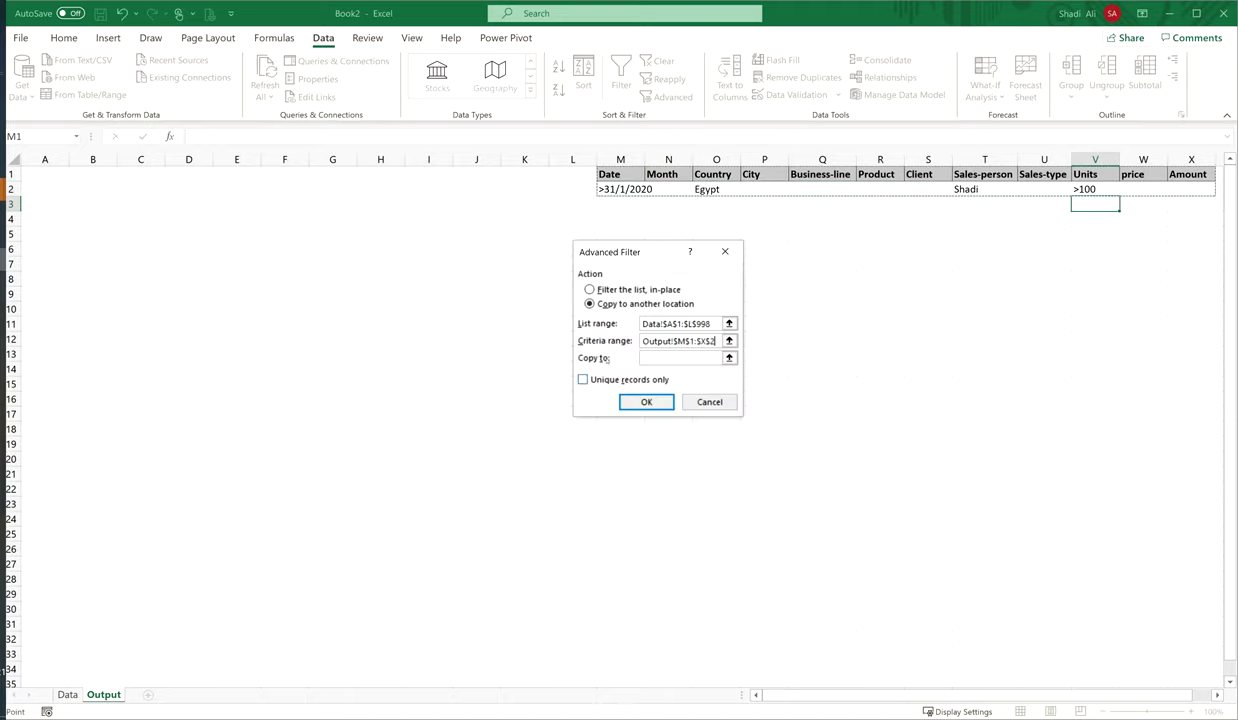
click(729, 357)
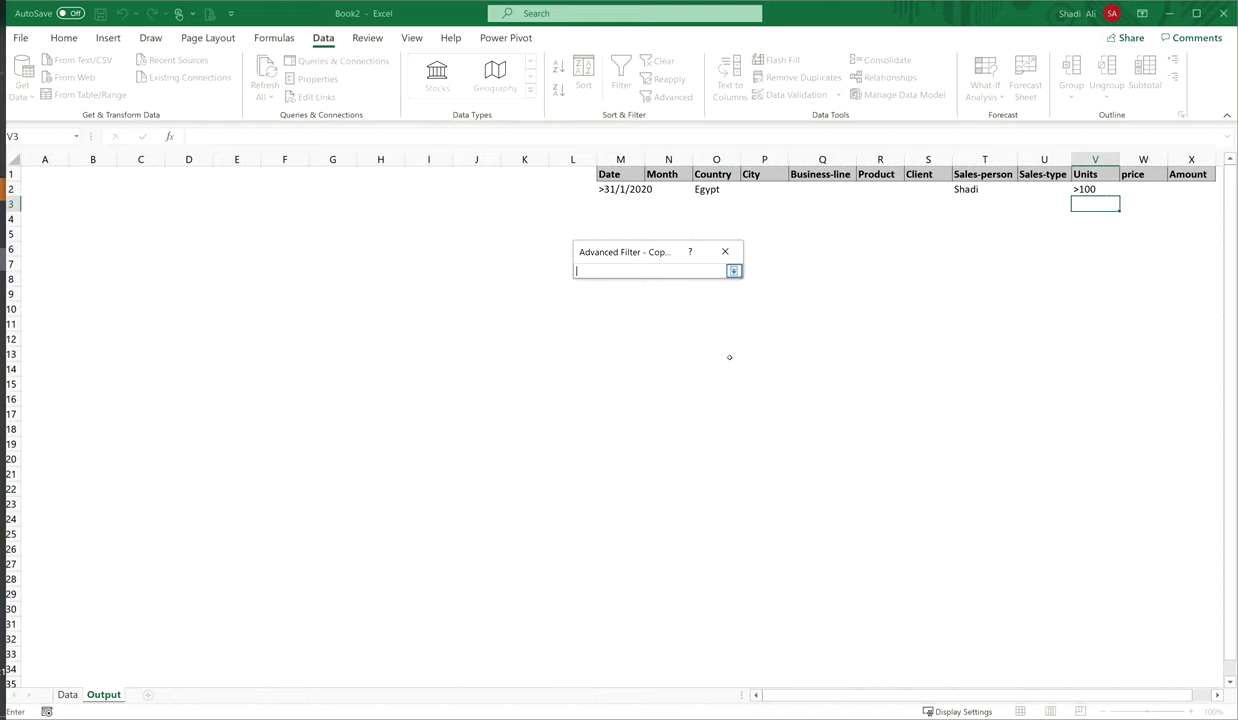
click(46, 174)
Run the advanced filter and check the Country and Sales-person values copied.
key(Return)
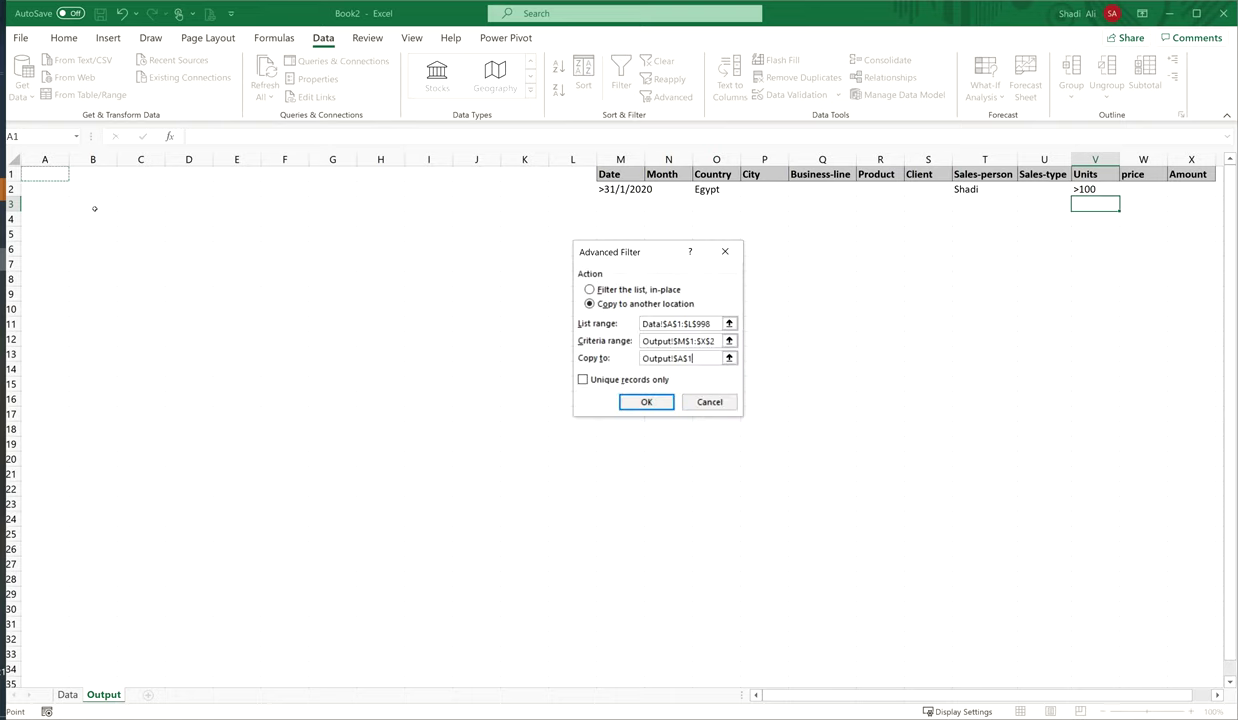
click(645, 403)
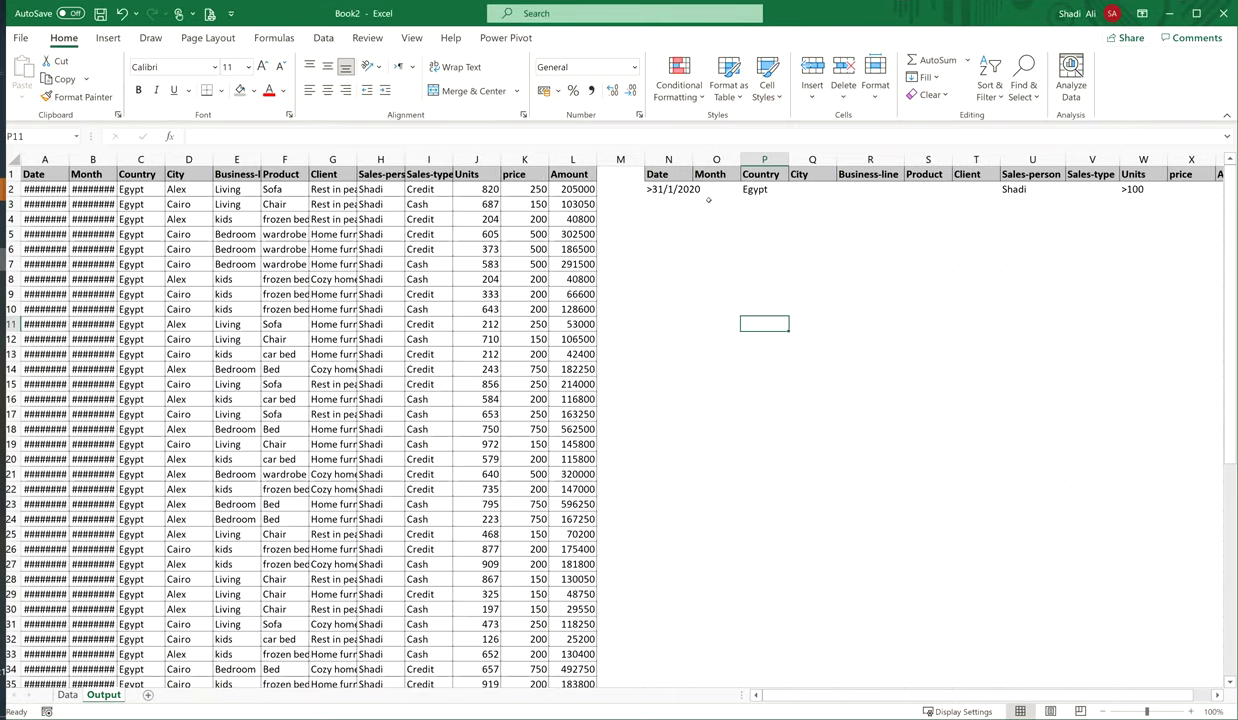
click(140, 204)
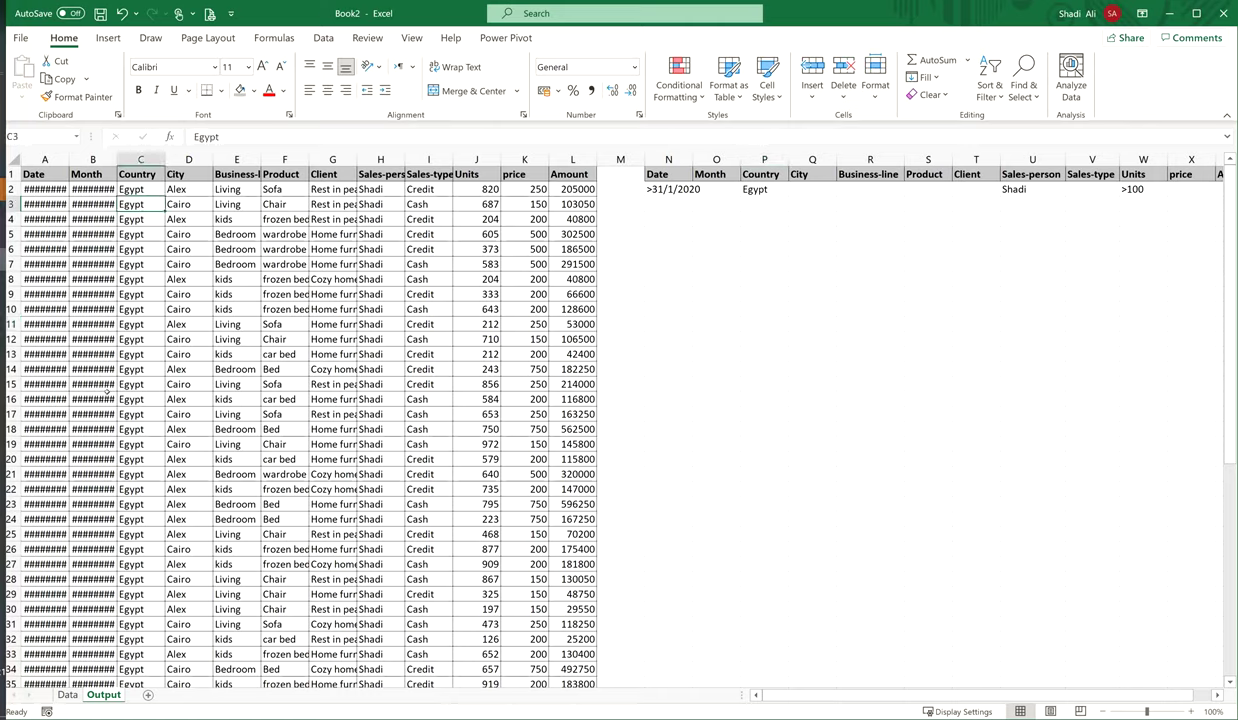
drag(370, 189, 370, 549)
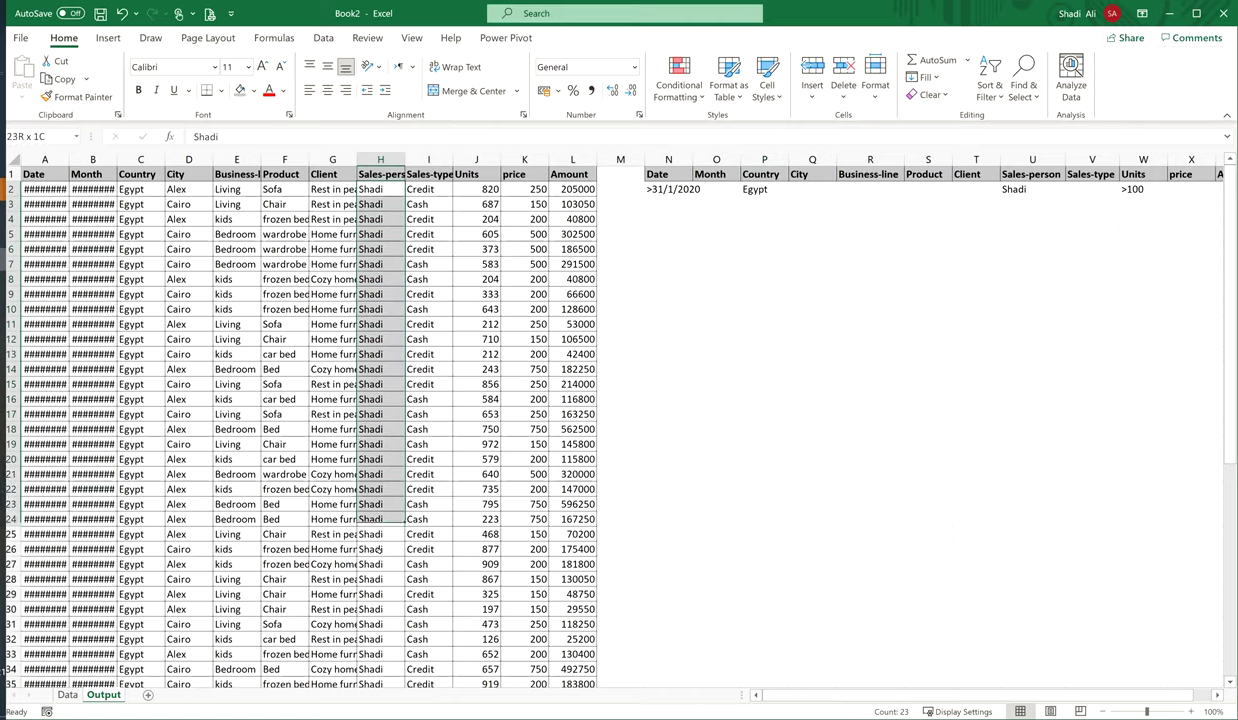
Check the Units values and select the result columns A to L.
drag(481, 189, 490, 504)
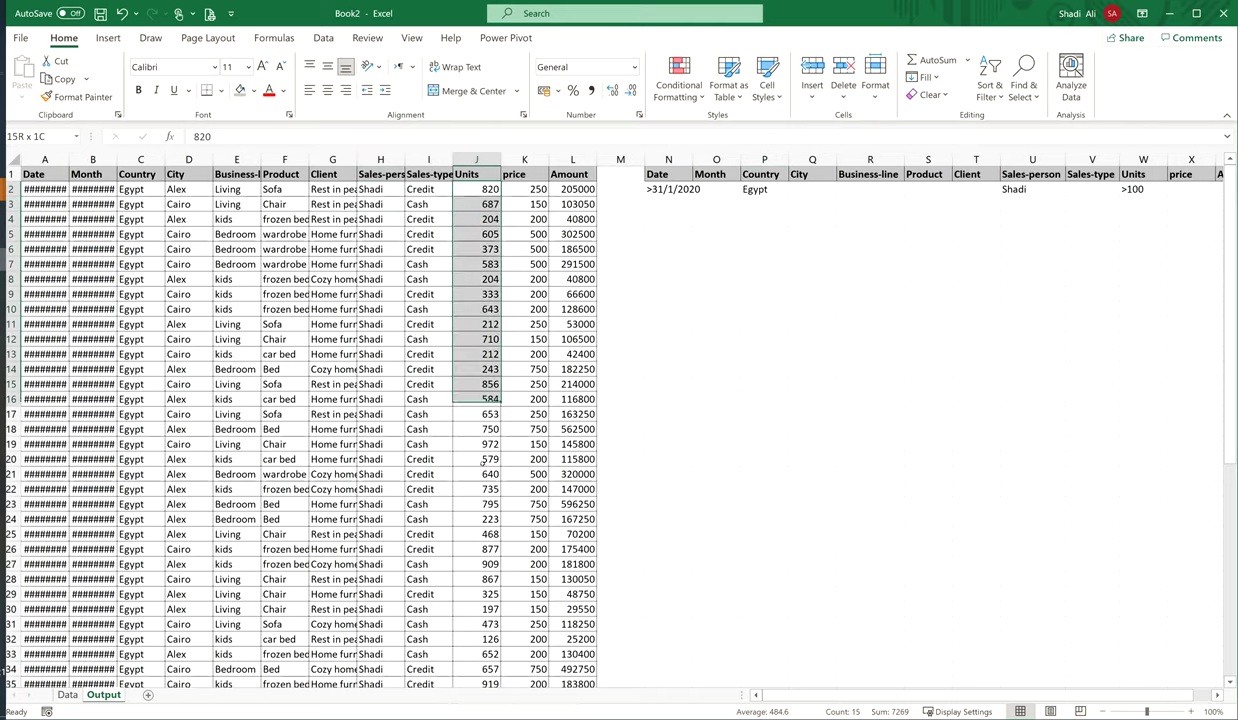
scroll(141, 352, down, 1)
scroll(200, 280, up, 1)
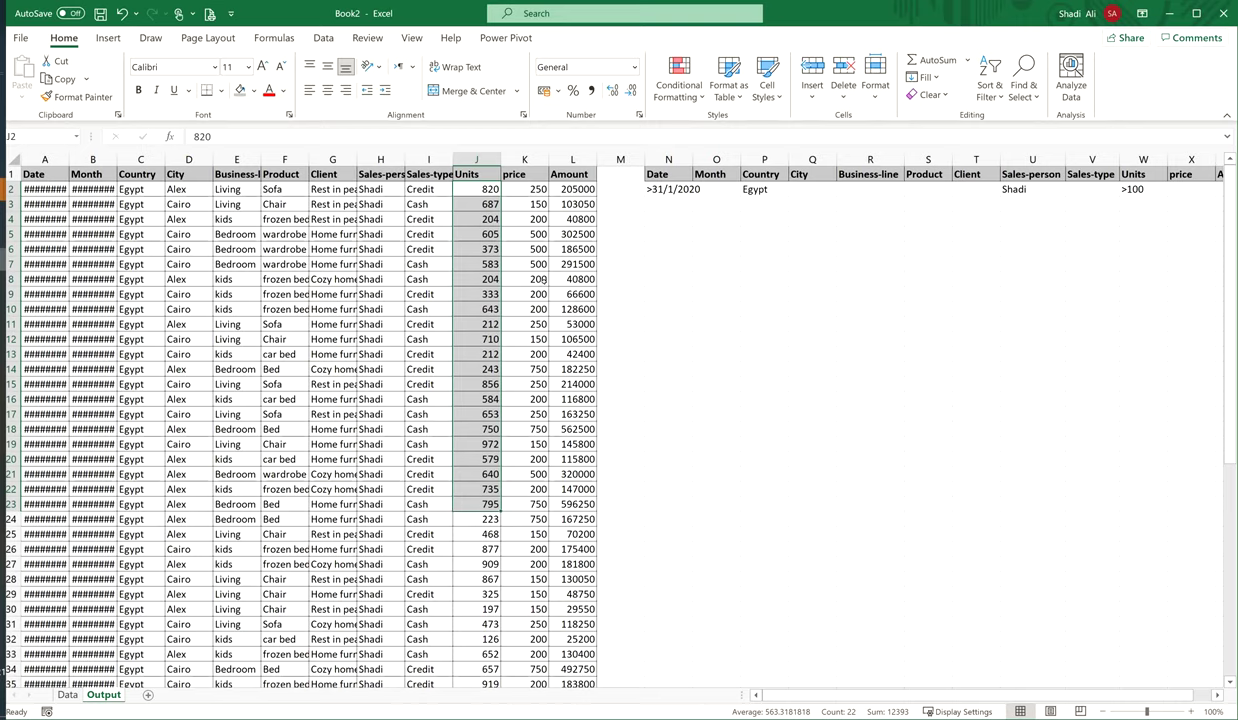
drag(573, 160, 40, 160)
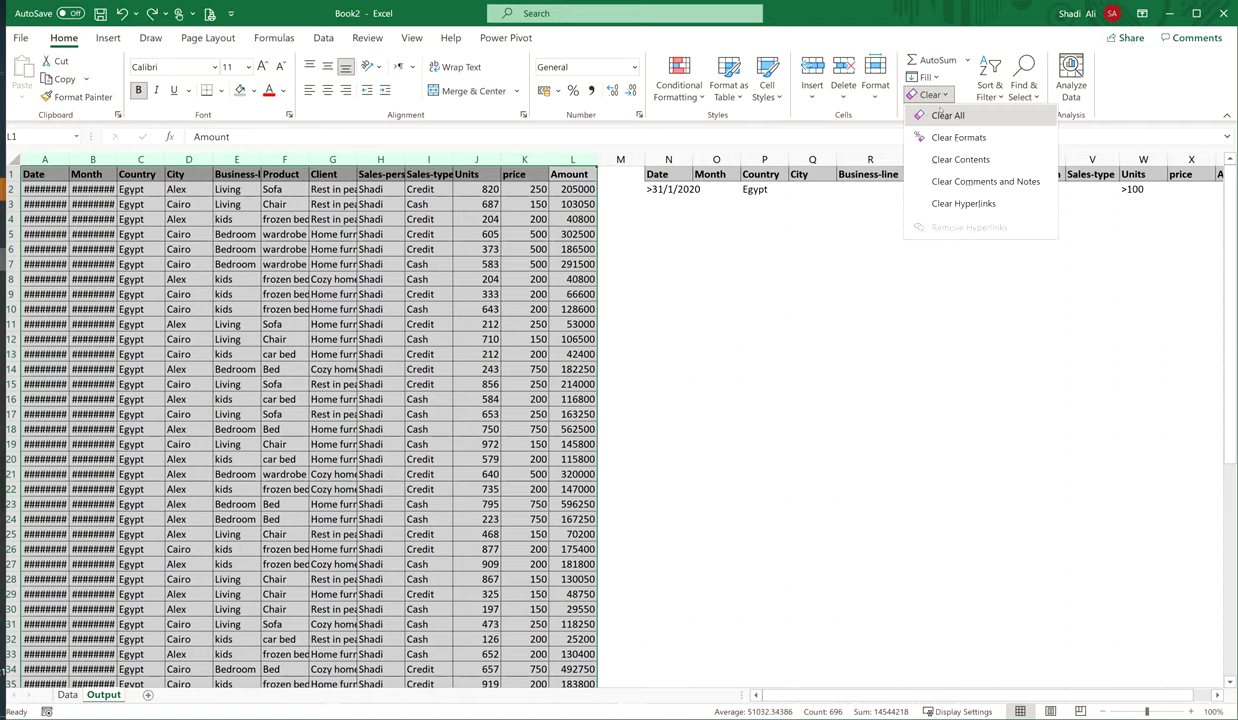
Clear the copied filter results from columns A to L.
click(945, 115)
click(430, 279)
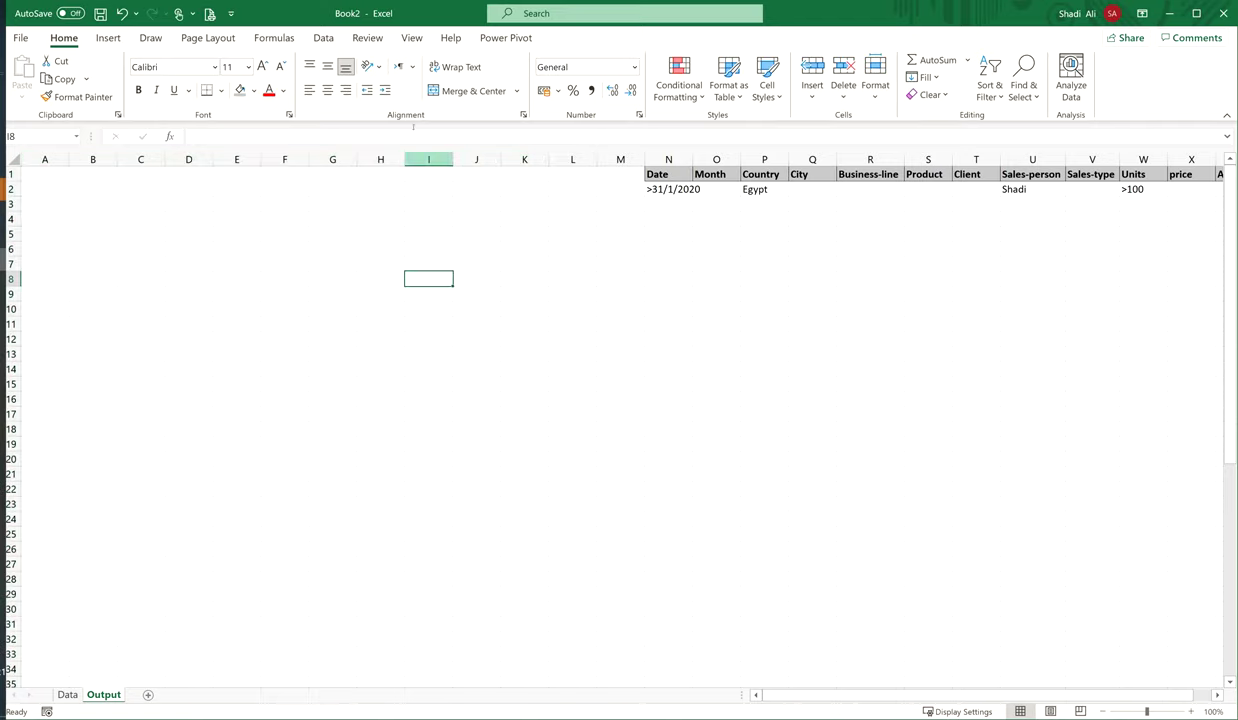
click(67, 694)
click(150, 219)
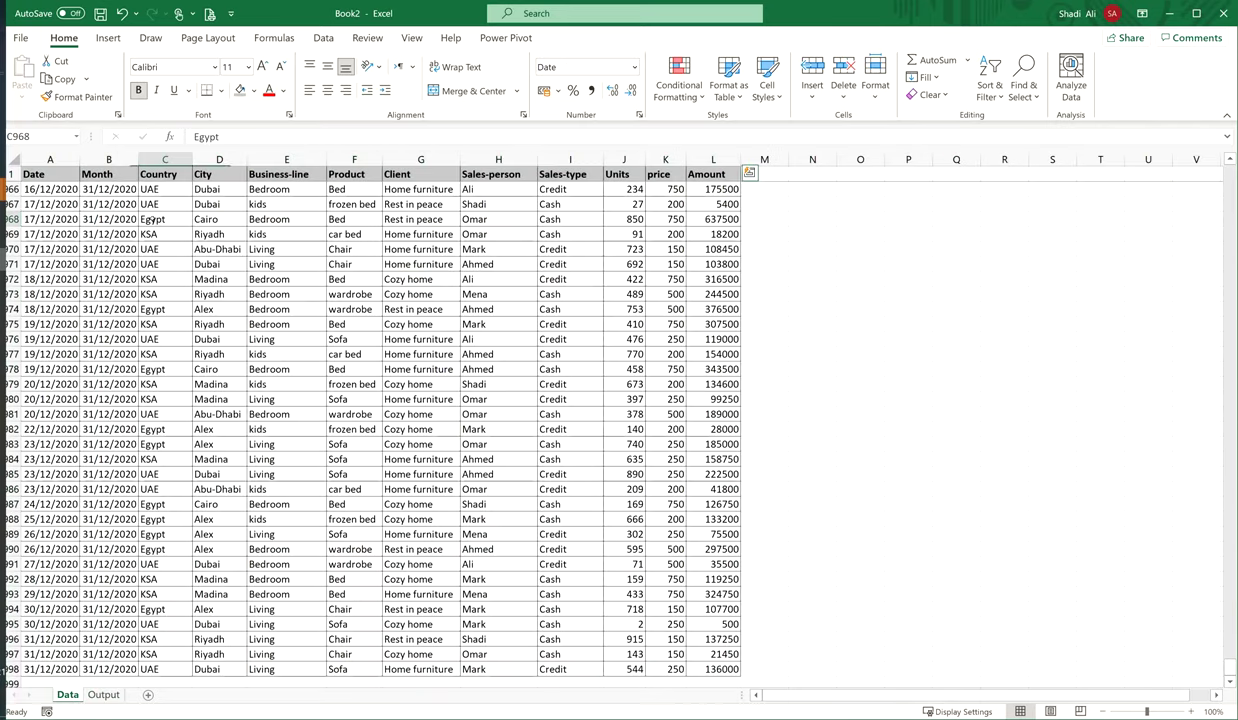
Copy the Date, Sales-person and Amount headers into Output A1:C1 and autofit column B.
click(50, 174)
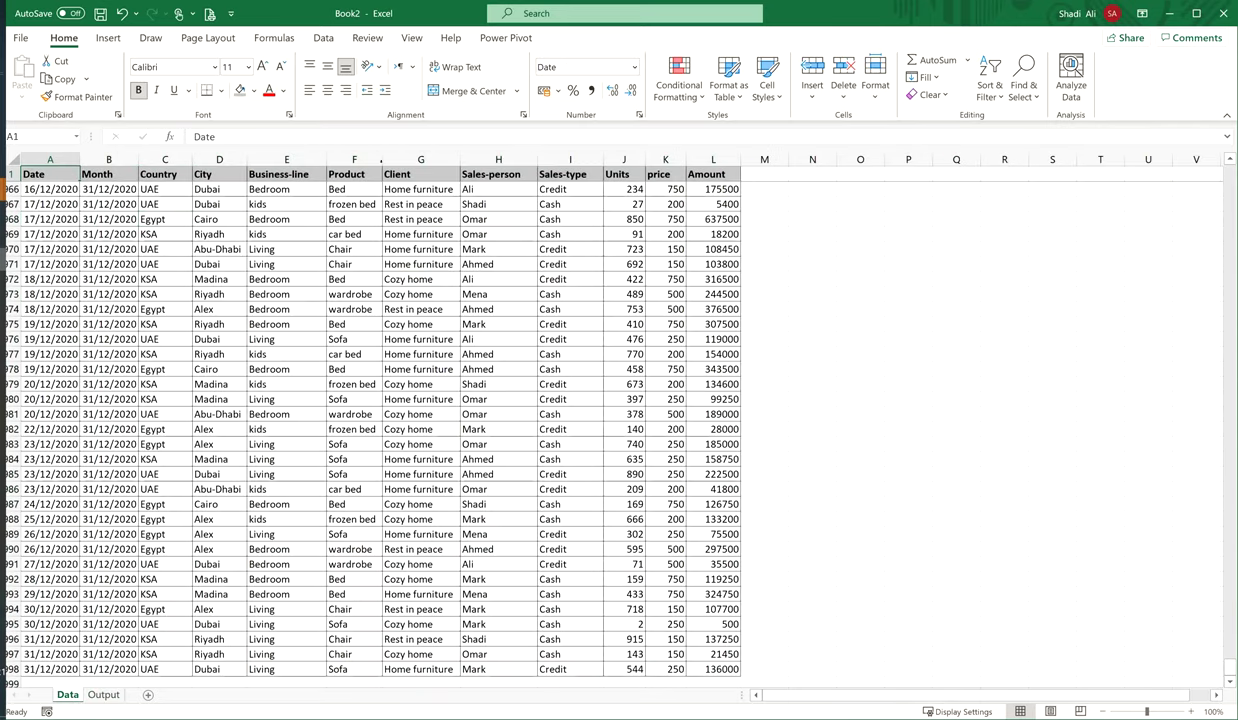
ctrl+click(520, 175)
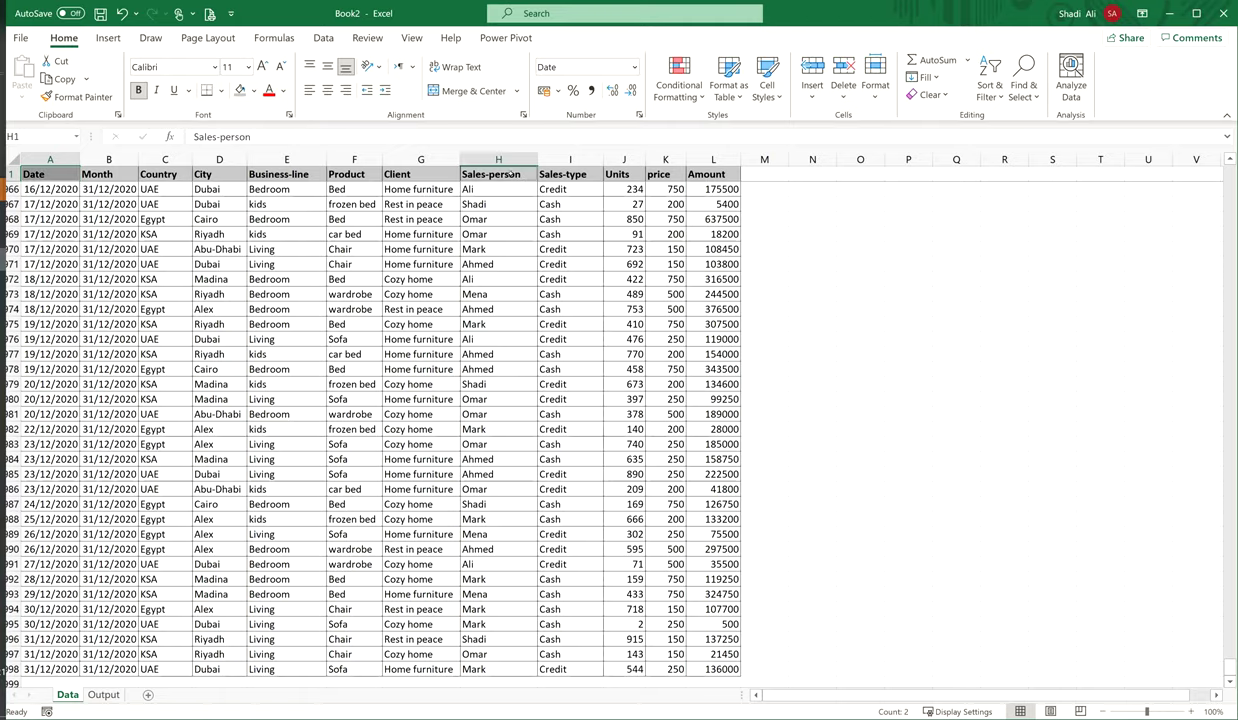
ctrl+click(712, 174)
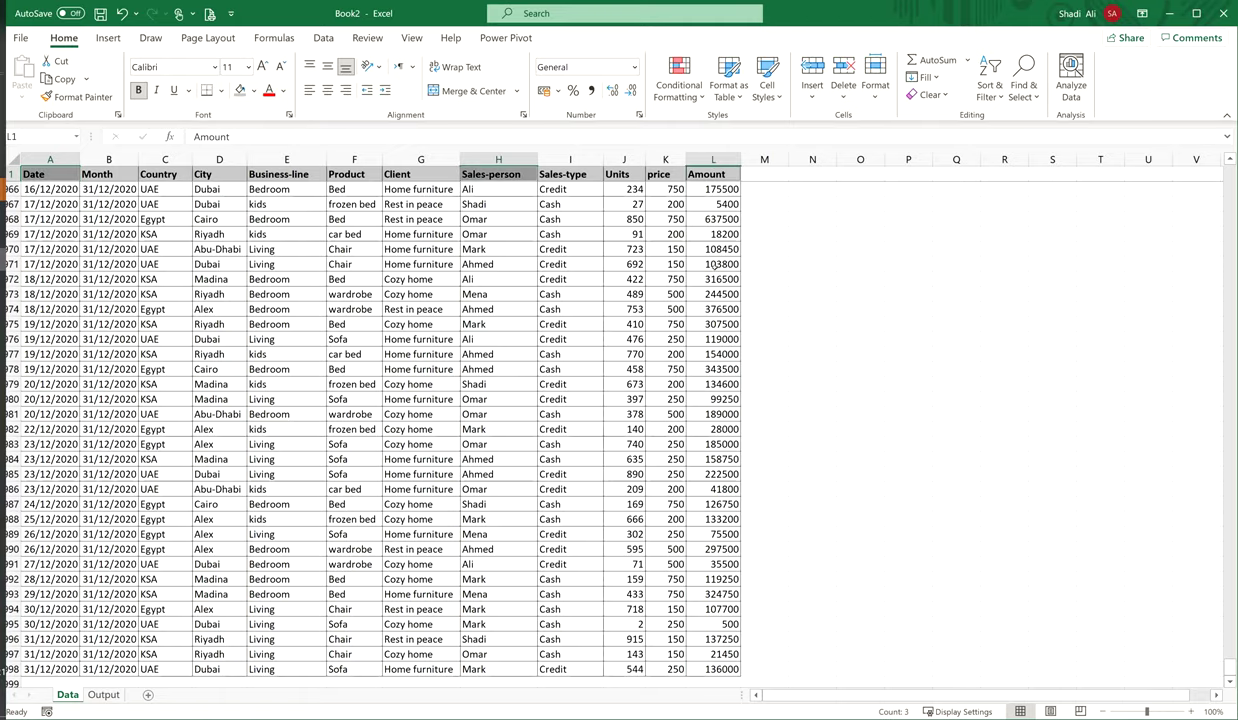
key(ctrl+c)
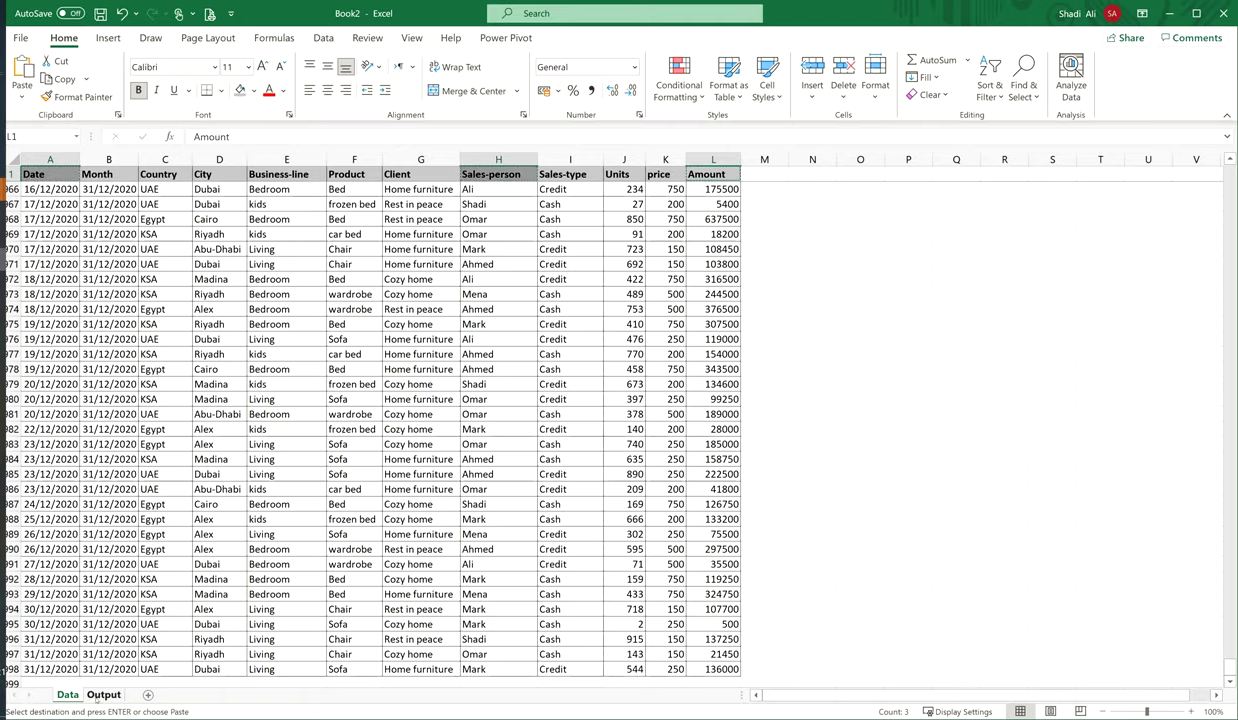
click(103, 694)
key(ctrl+v)
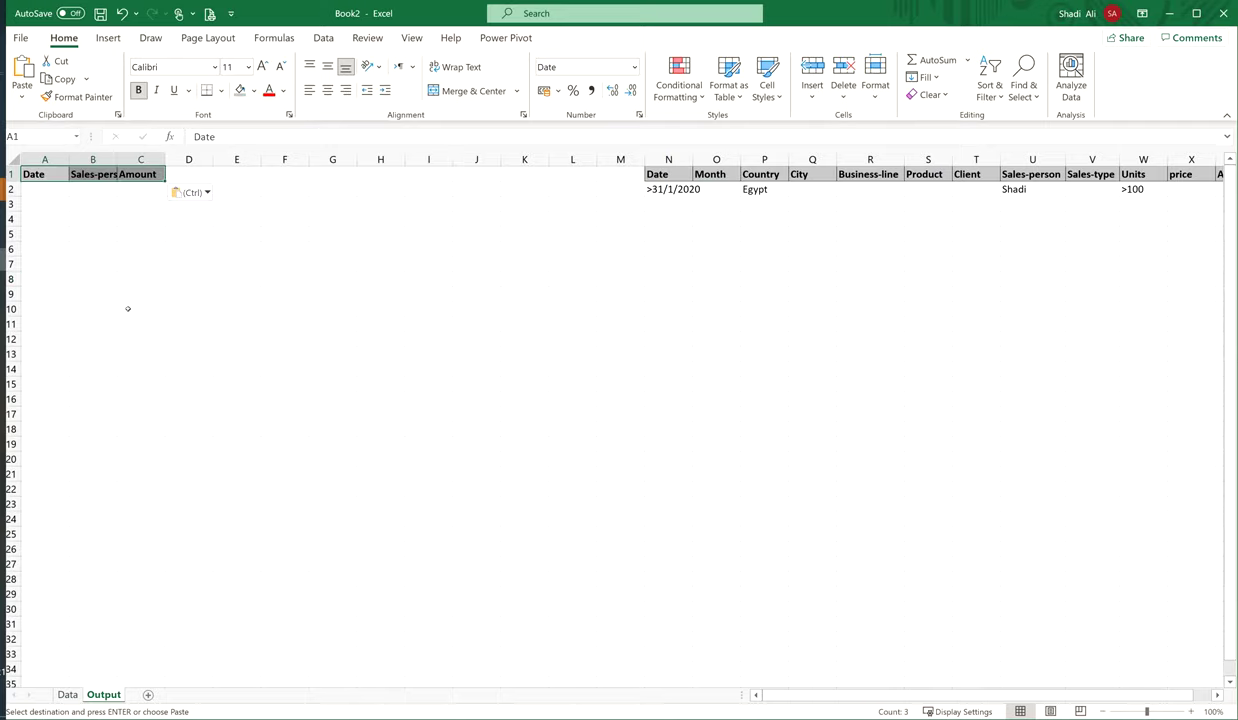
click(140, 308)
double_click(116, 160)
click(206, 293)
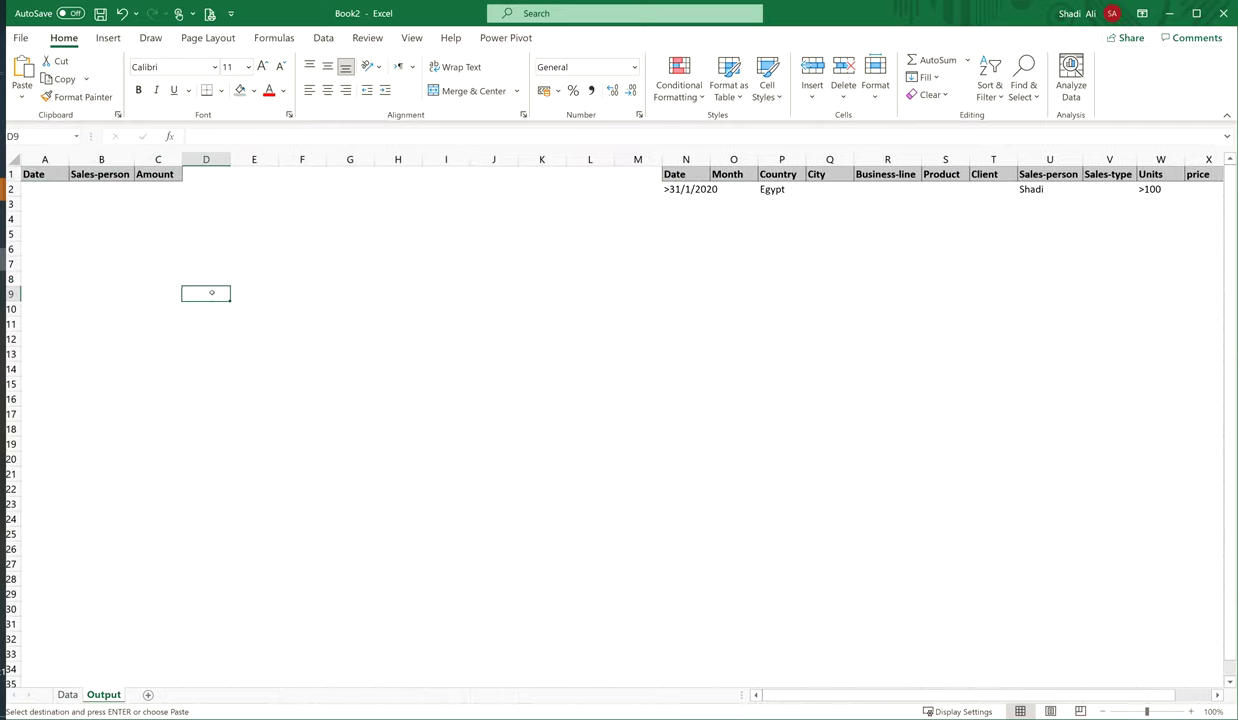
click(323, 37)
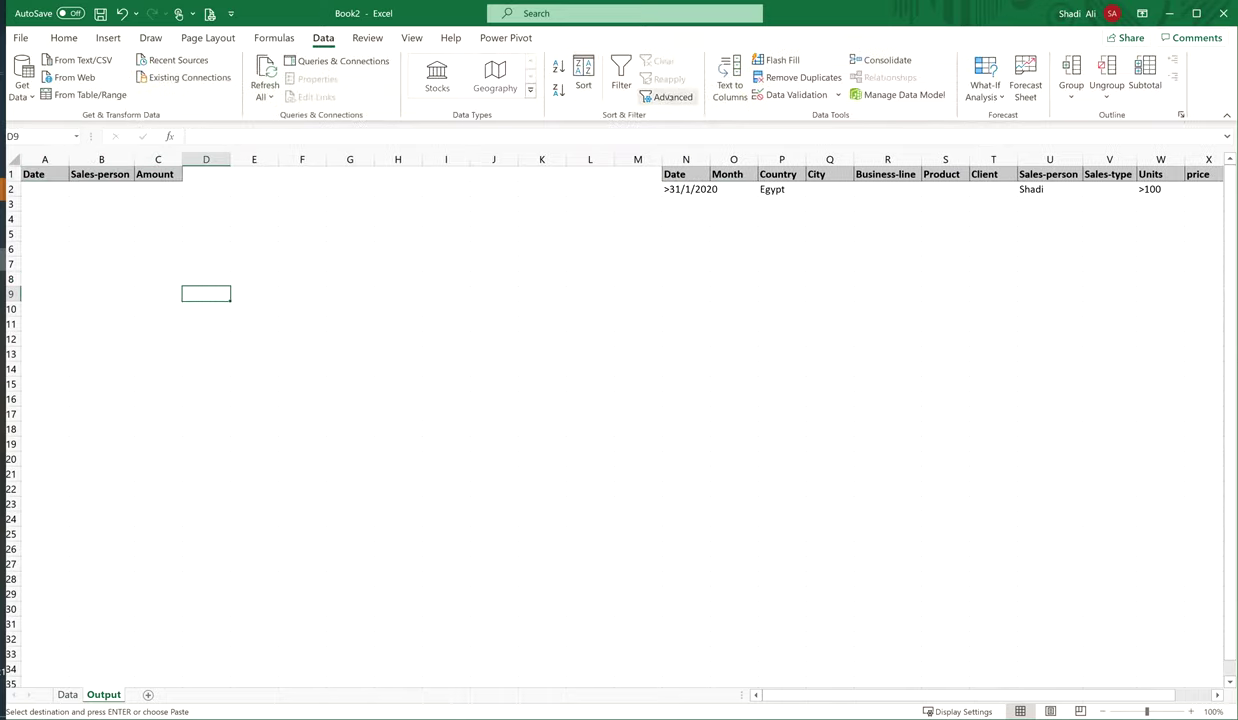
Start an Advanced Filter copying elsewhere with list range Data!$A$1:$L$998.
click(668, 96)
click(644, 303)
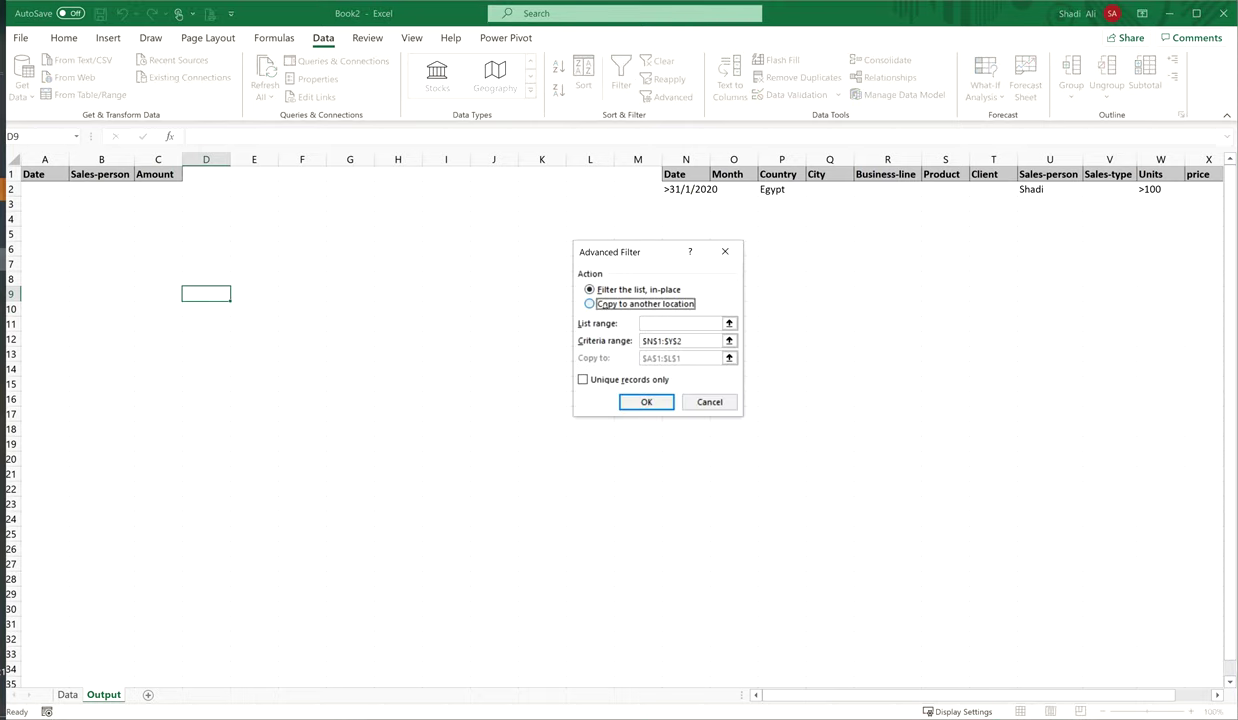
click(728, 323)
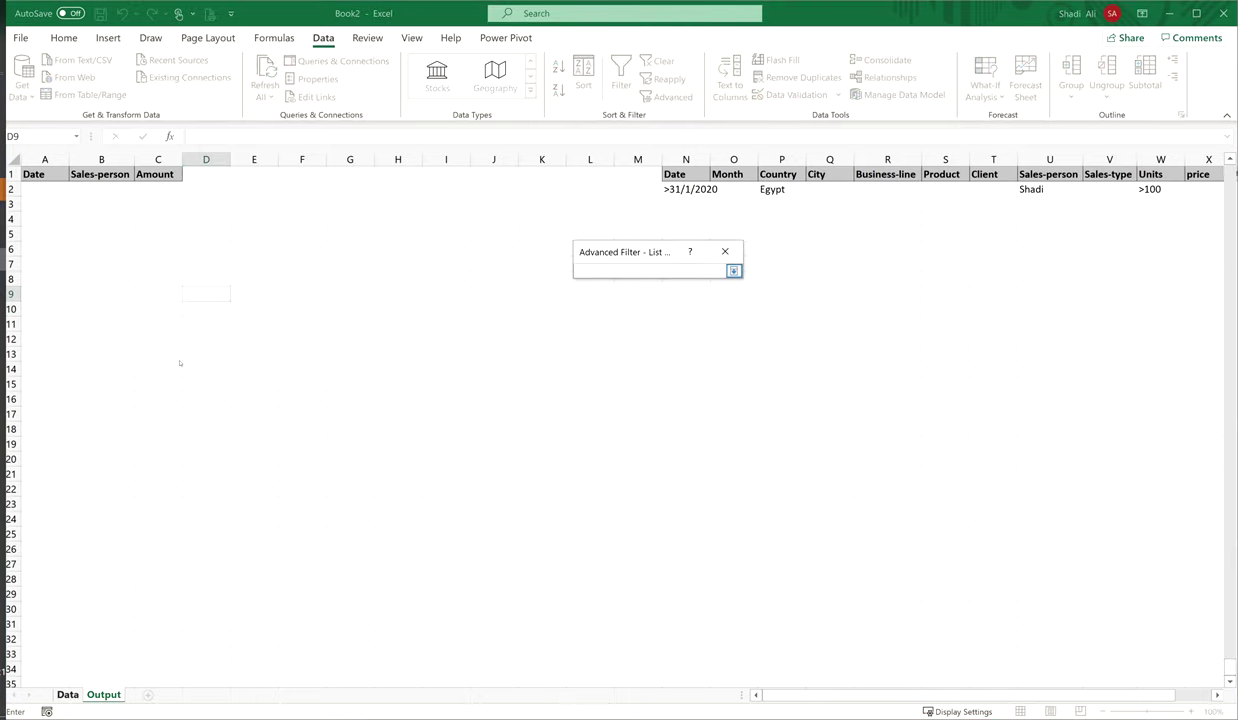
click(67, 694)
click(65, 175)
key(ctrl+shift+Down)
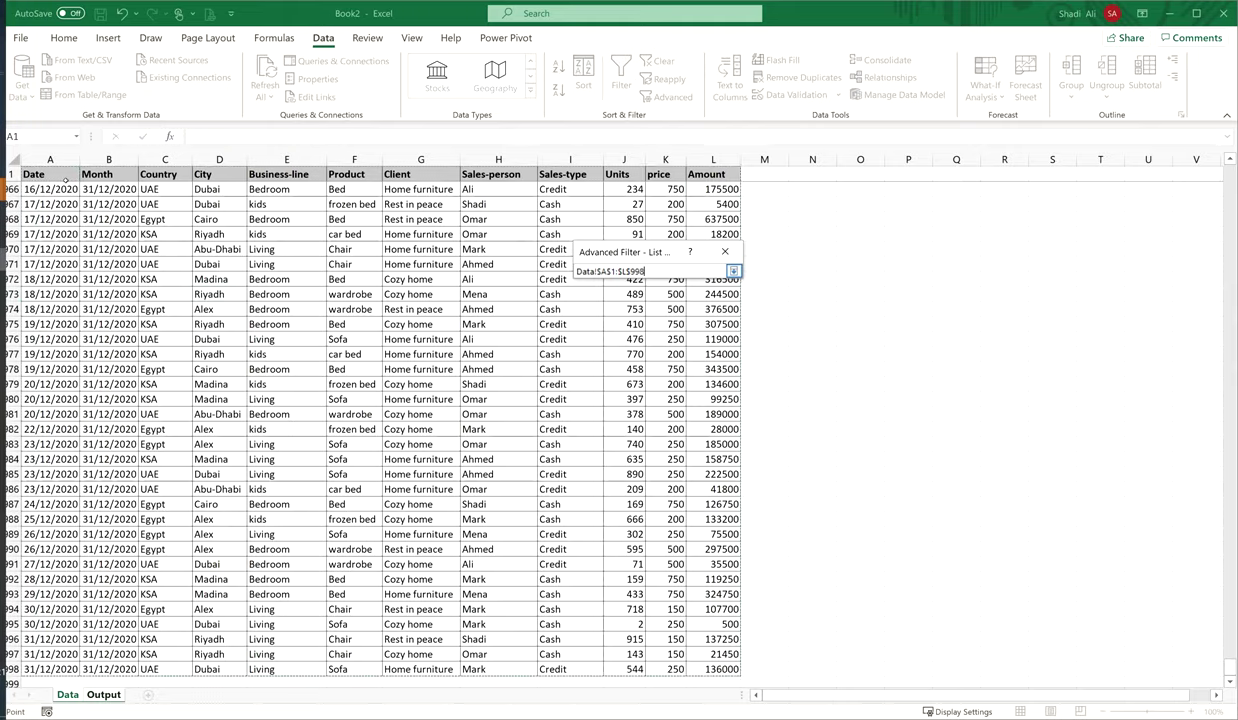
key(ctrl+shift+Right)
click(733, 271)
Use criteria N1:Y2 and destination A1:C1, run the filter, and widen column A.
click(729, 340)
click(103, 694)
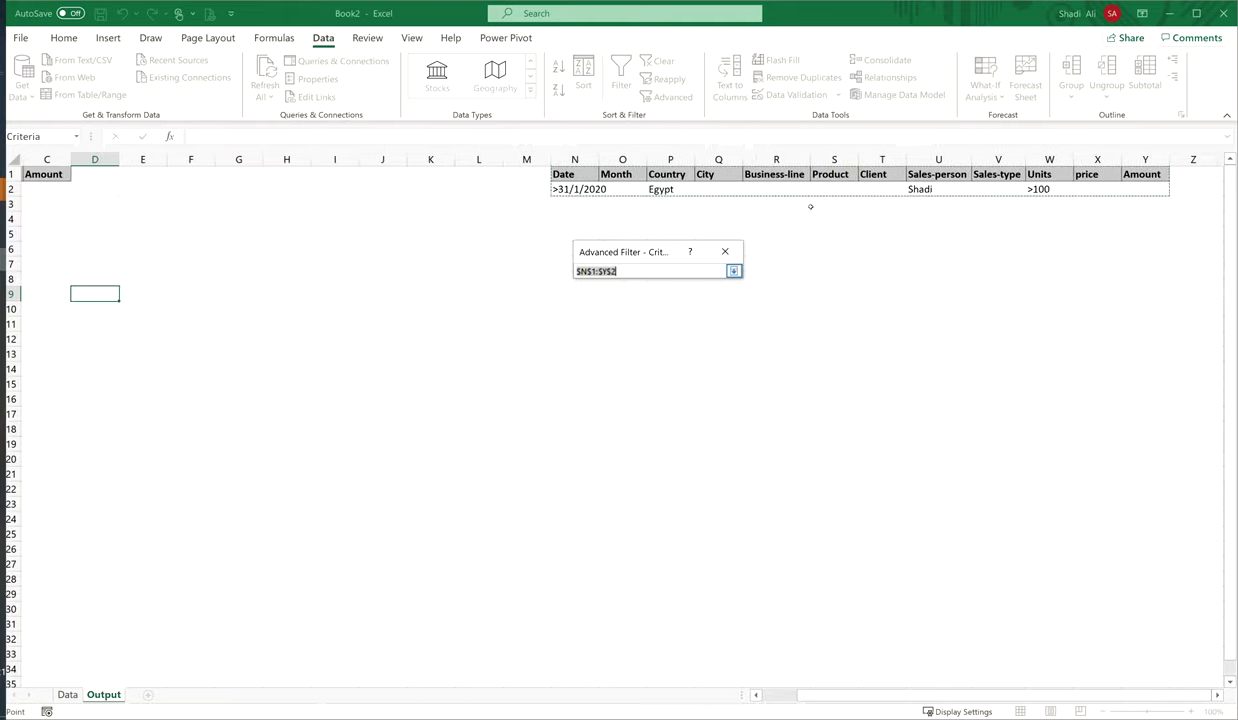
drag(560, 174, 1134, 186)
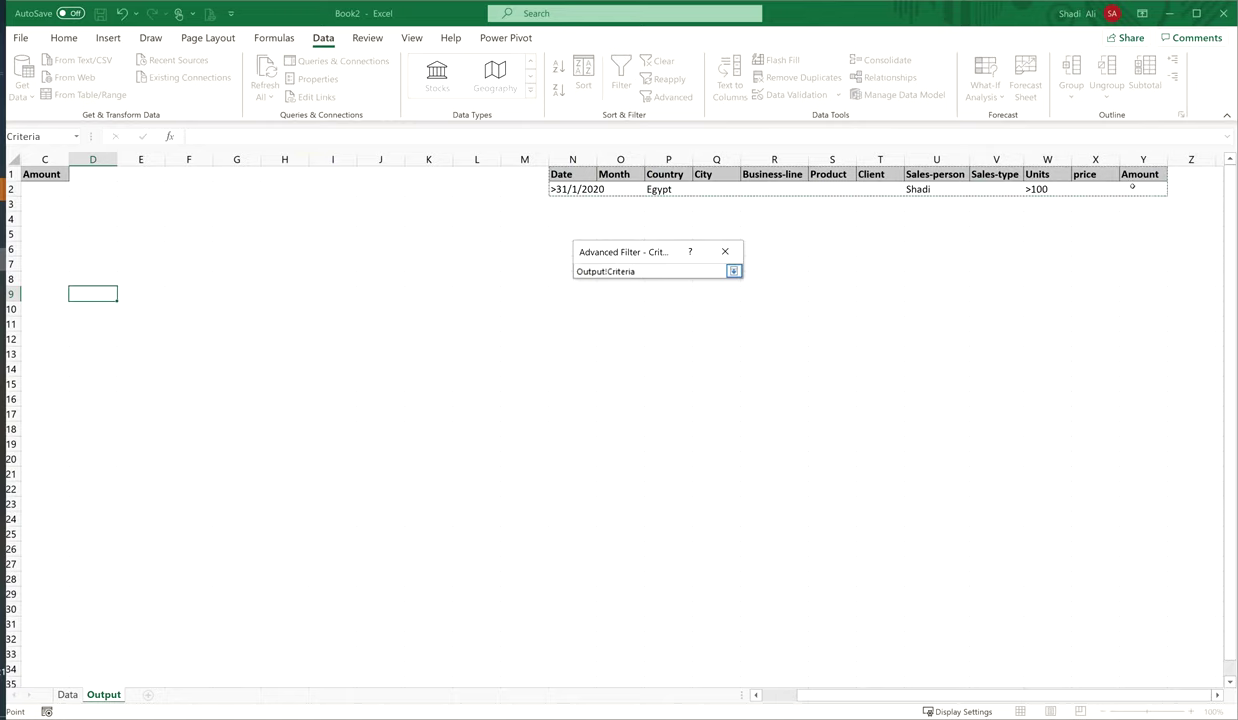
click(733, 271)
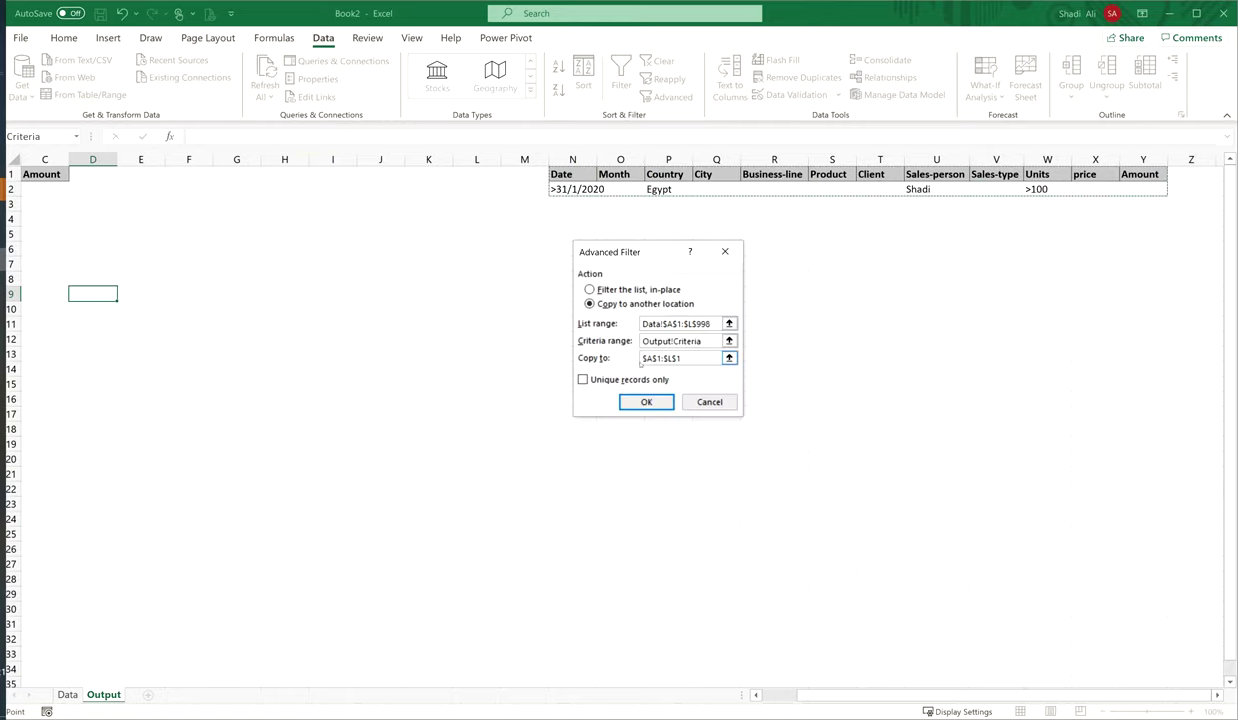
click(729, 357)
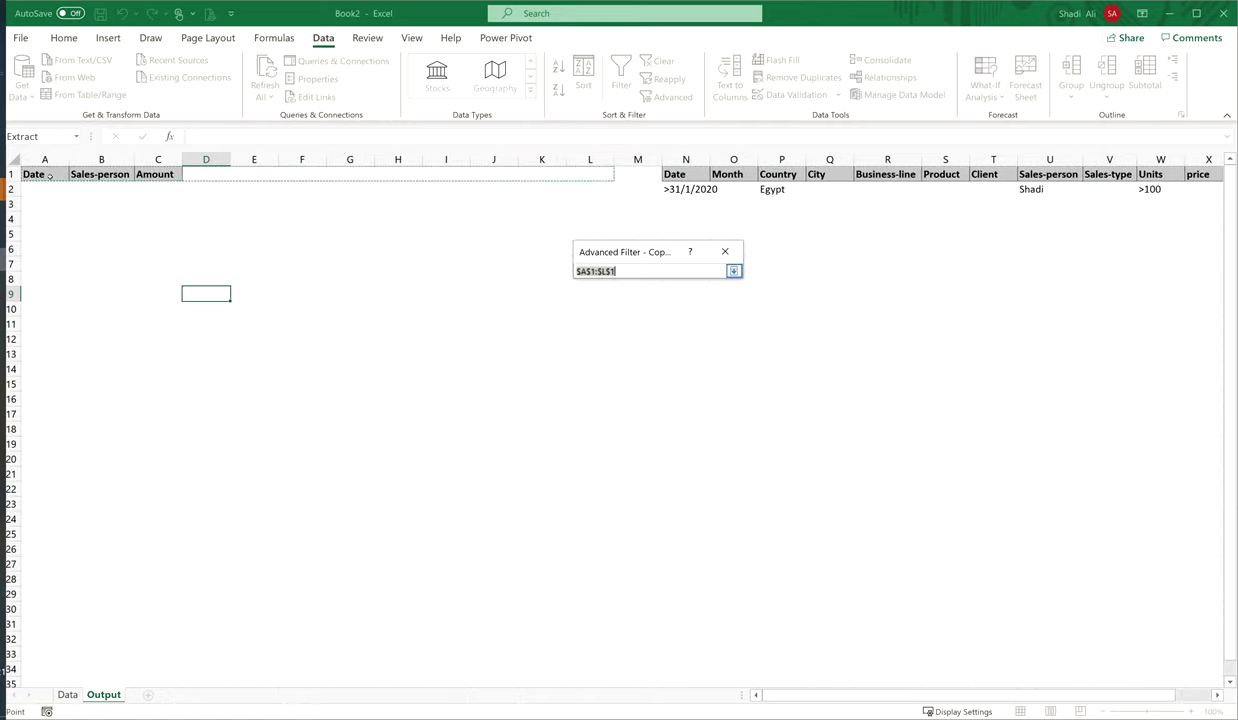
drag(50, 176, 158, 175)
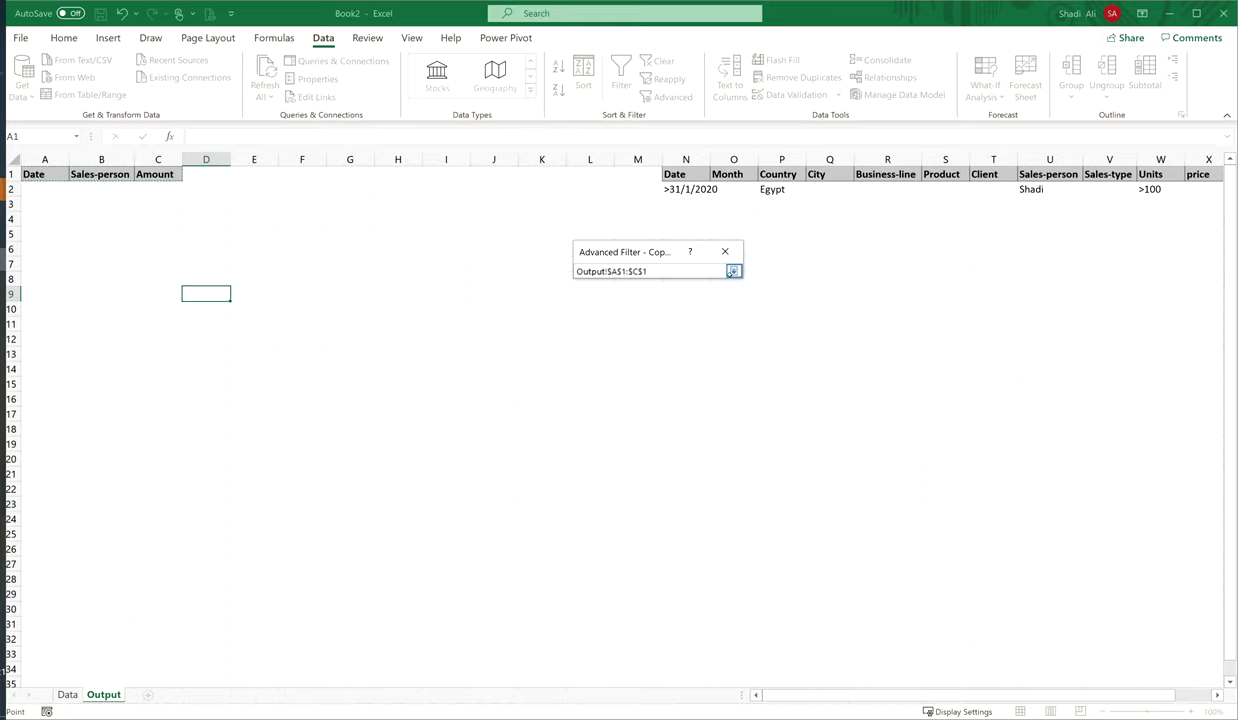
click(732, 271)
click(626, 389)
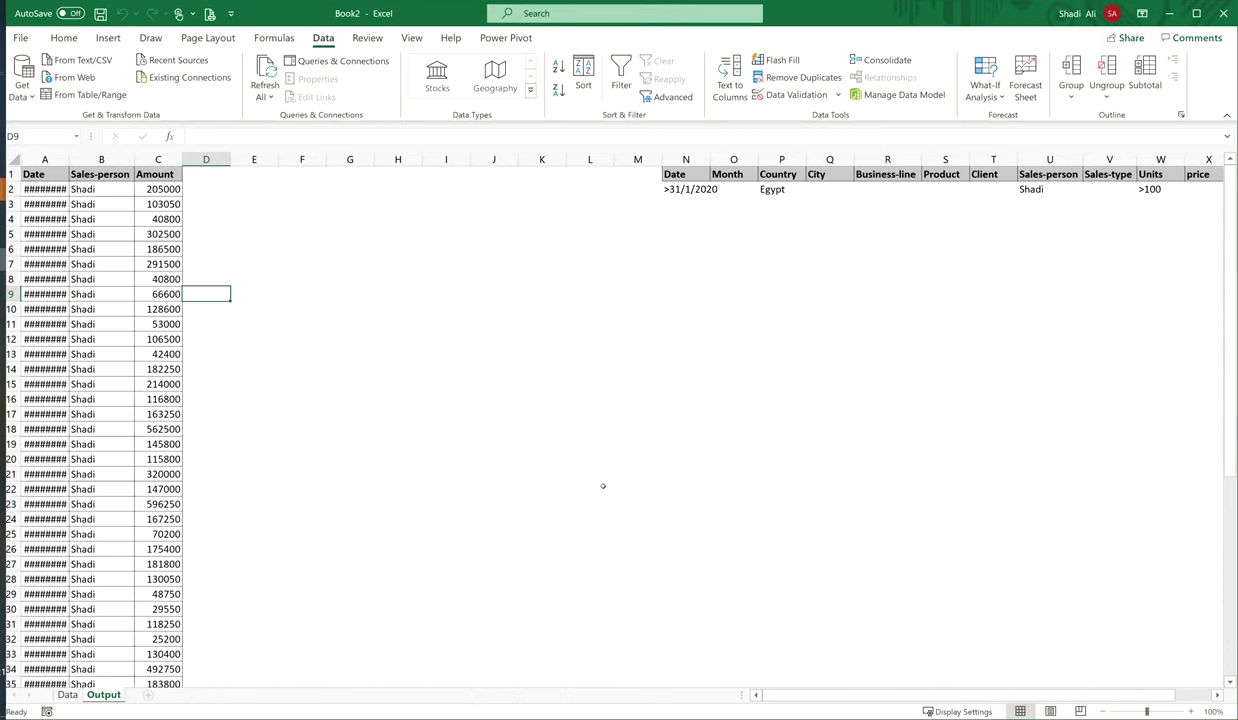
double_click(69, 159)
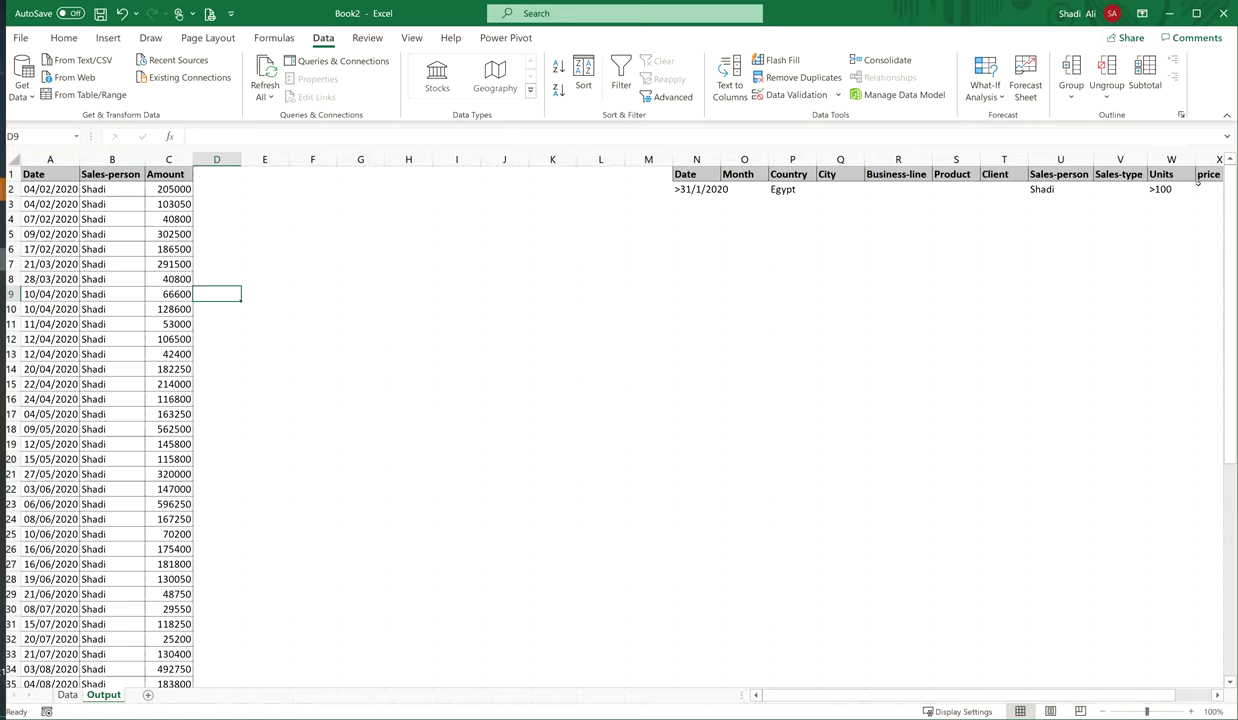
Replace the Egypt Country criterion in P2 with KSA.
scroll(563, 372, down, 1)
click(630, 186)
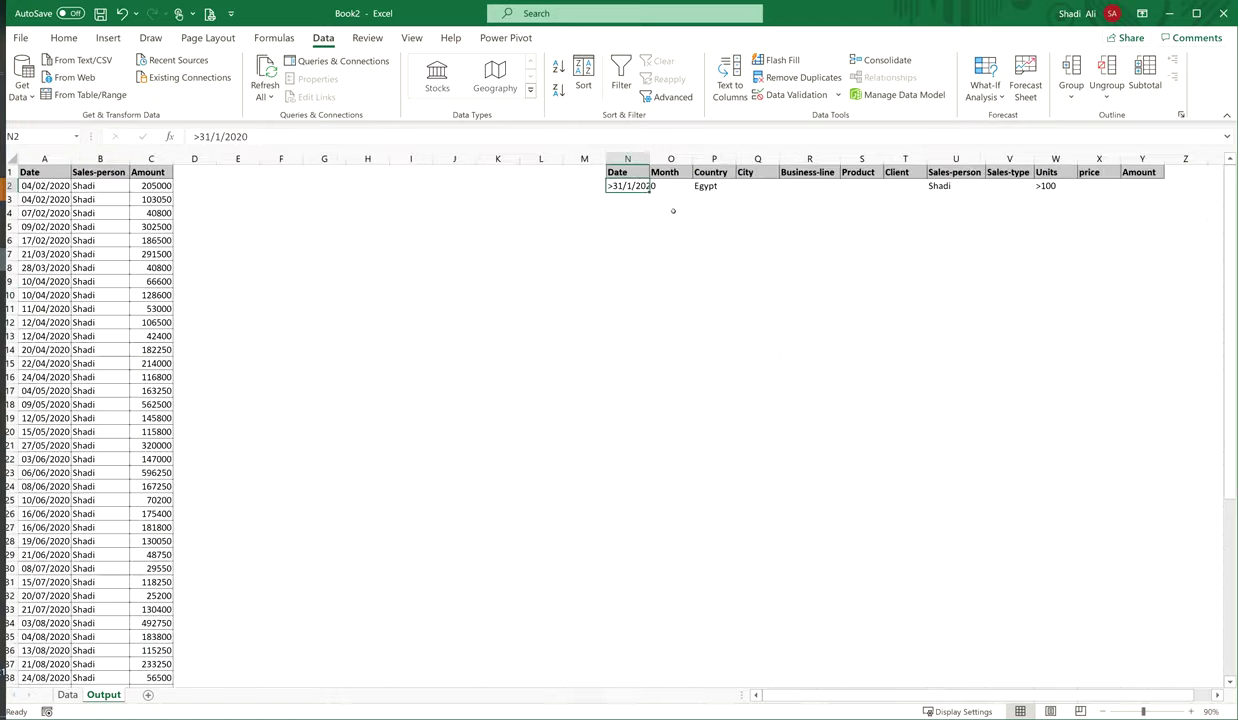
click(713, 186)
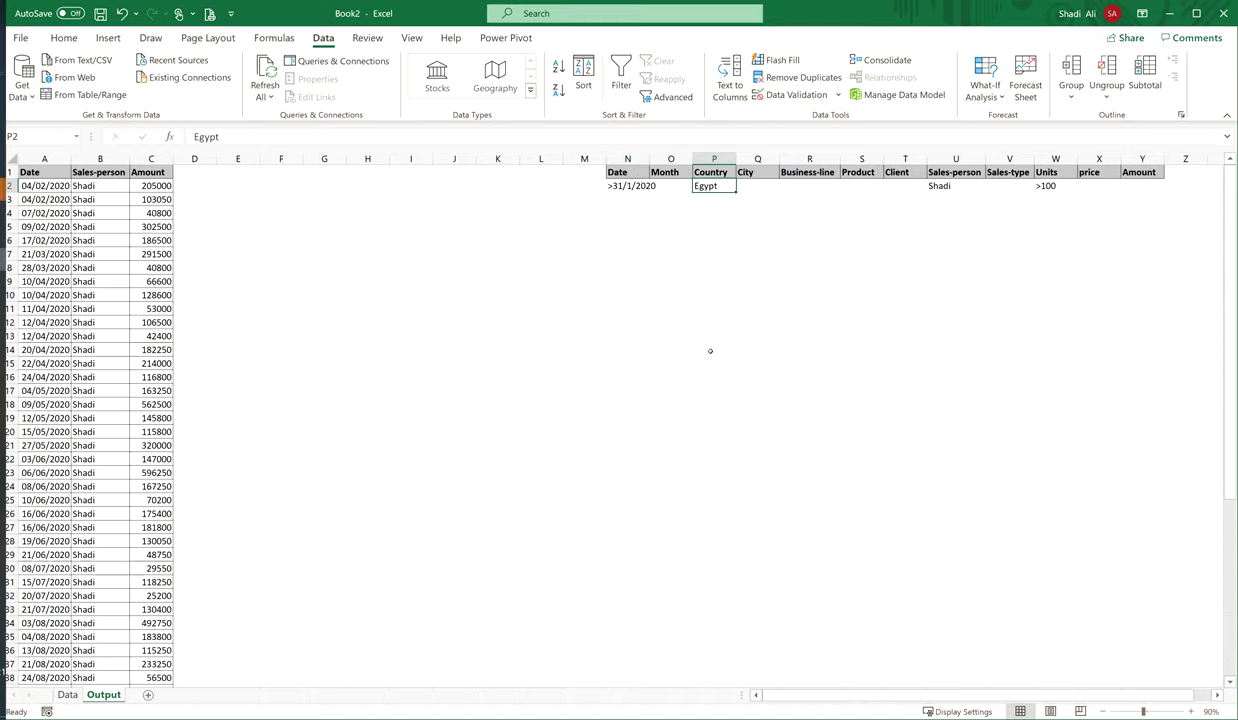
key(Delete)
text(KSA)
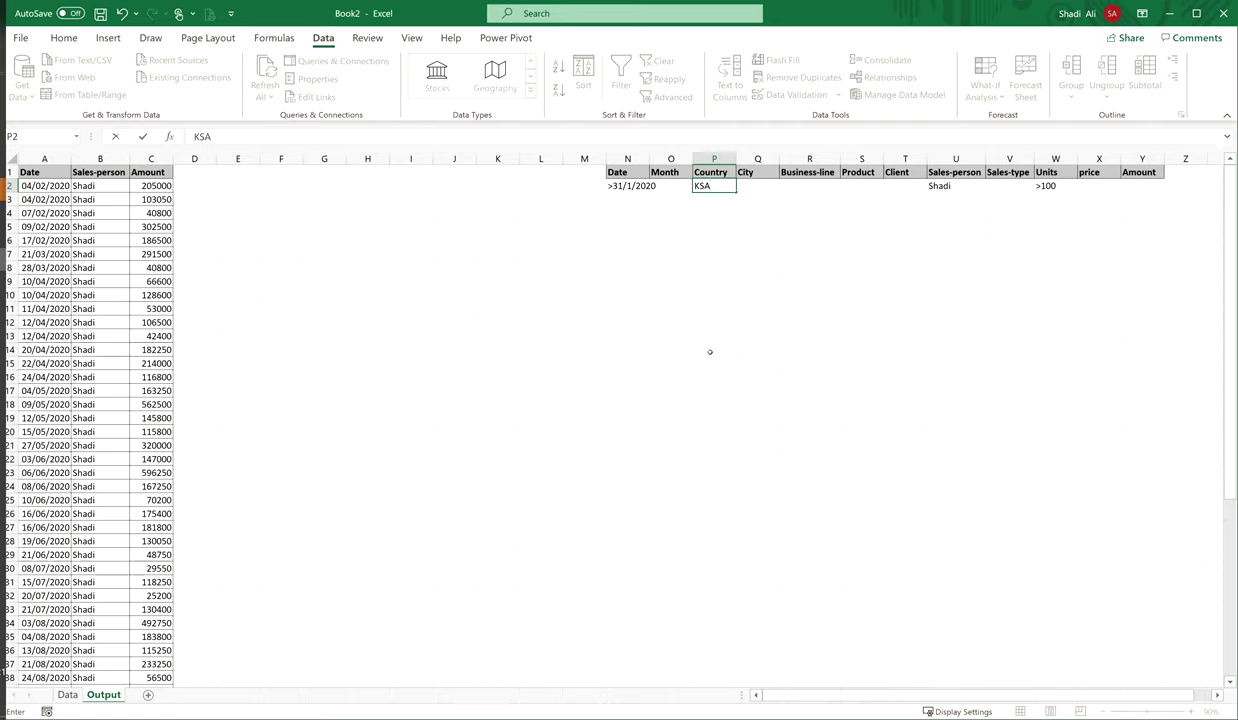
key(ctrl+Return)
Open Advanced Filter with Copy to another location, then cancel without applying.
click(671, 97)
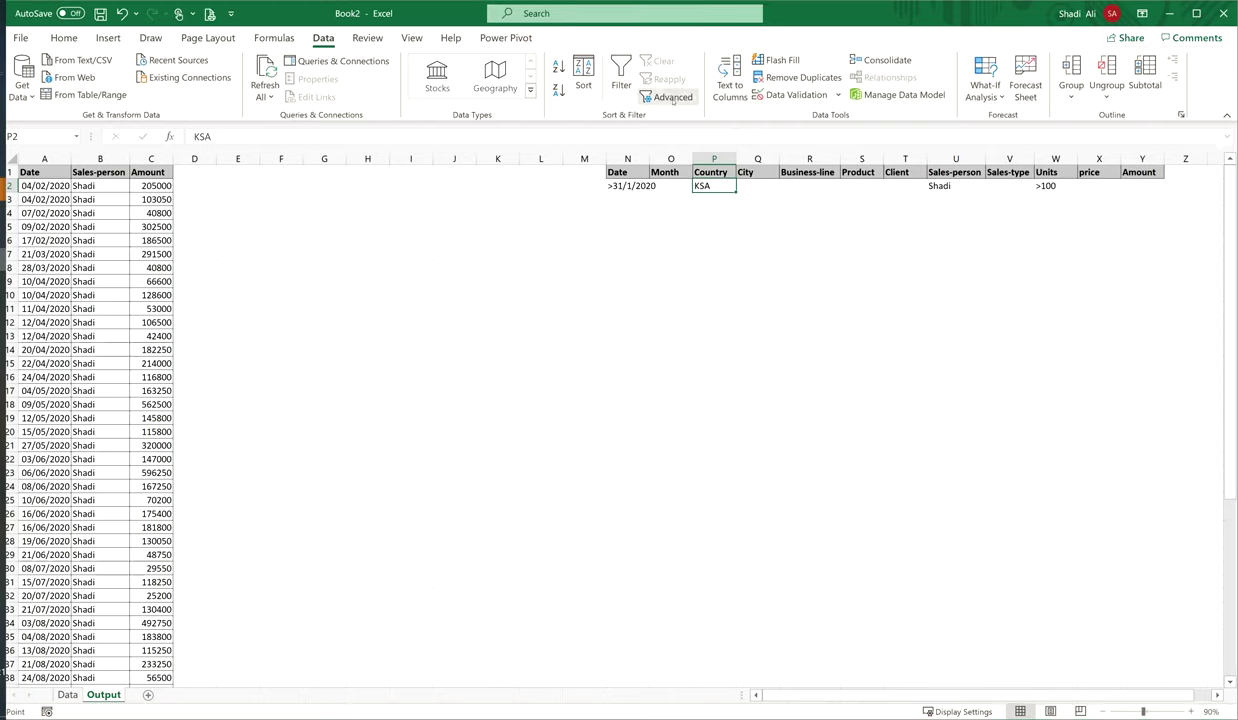
click(631, 303)
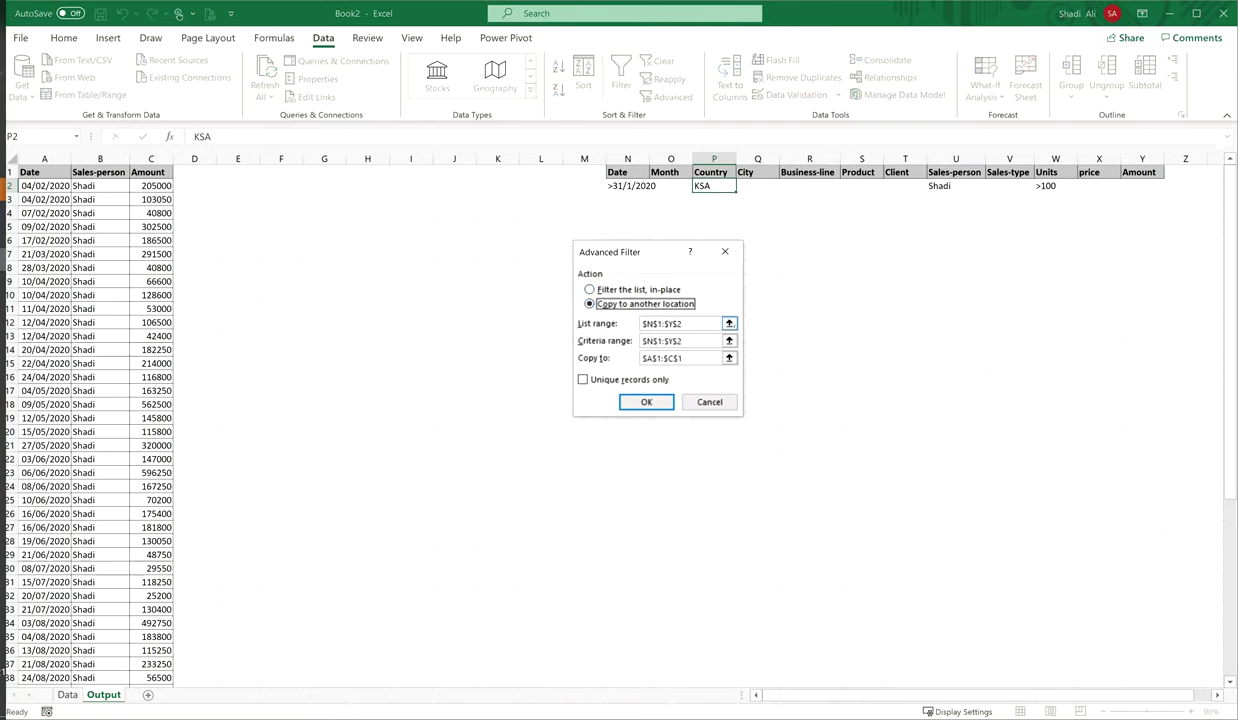
click(729, 323)
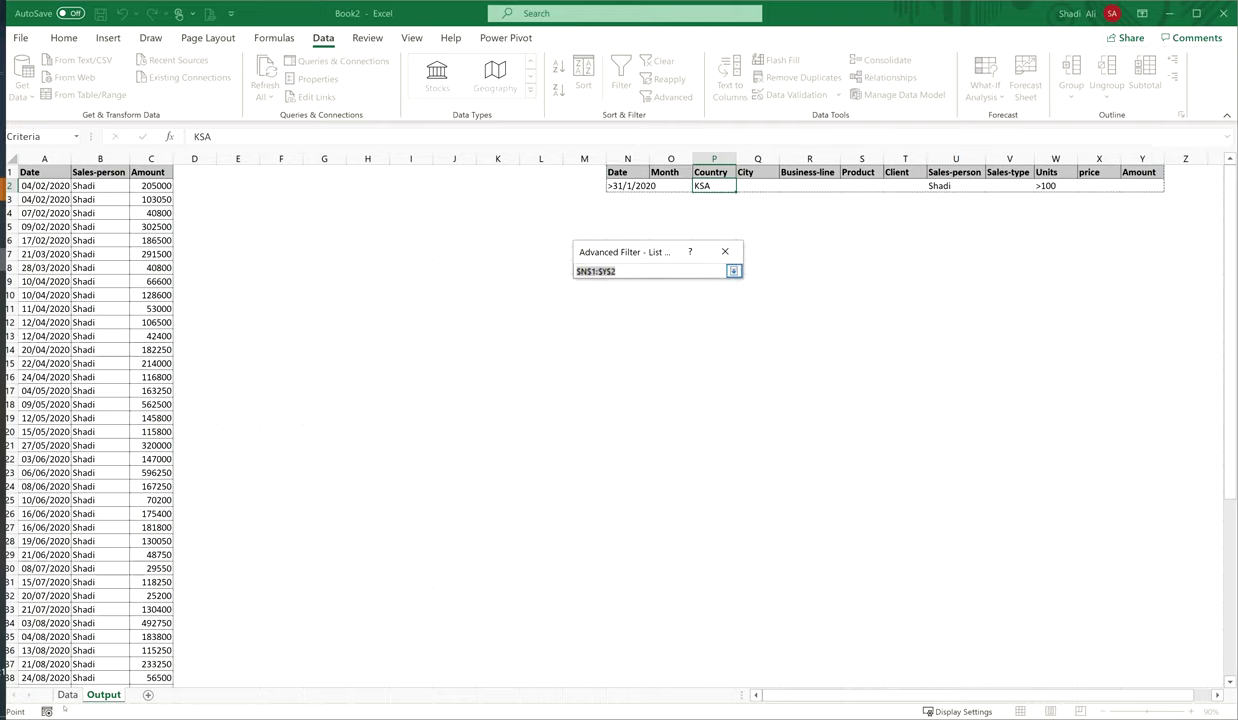
click(734, 271)
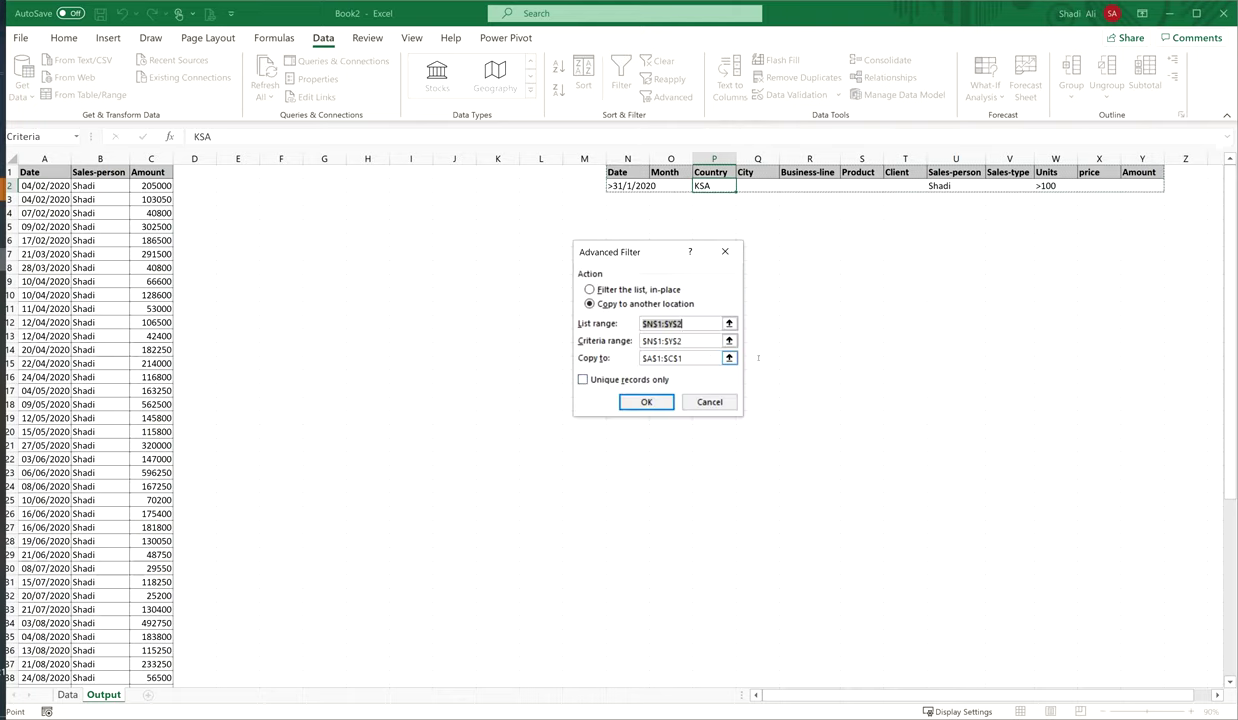
click(711, 403)
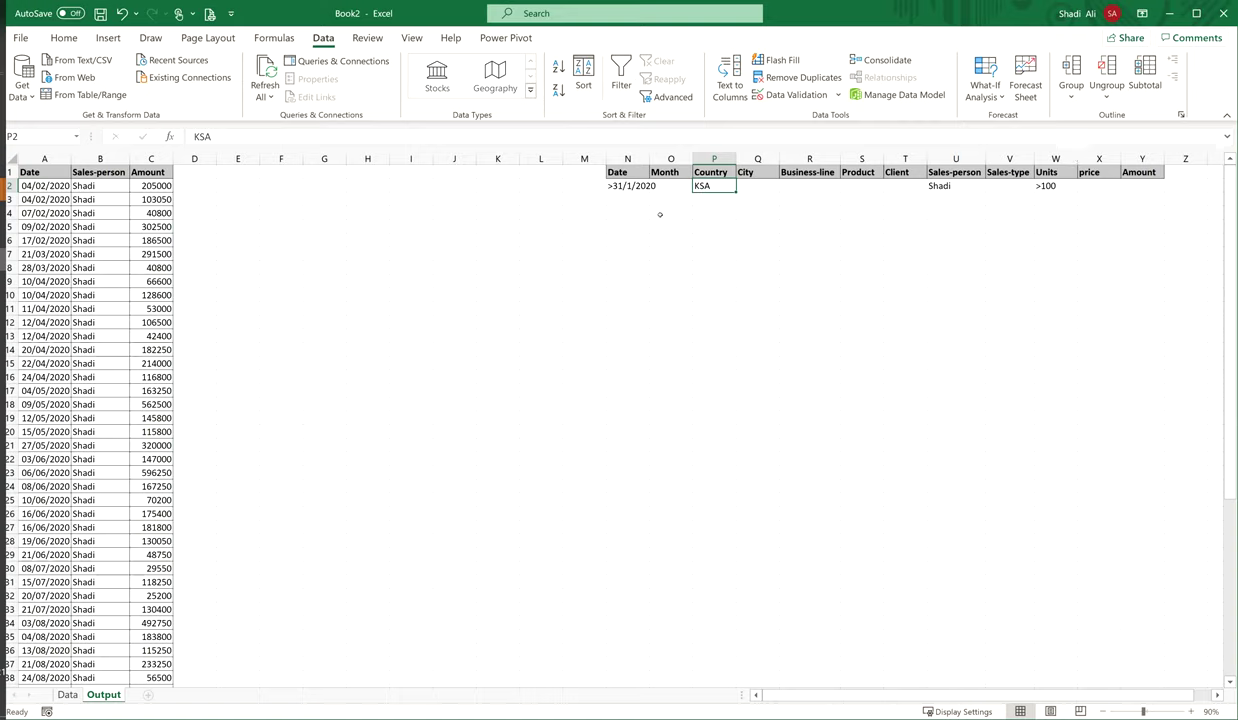
Clear all contents and formatting from columns A–C of the Output sheet.
click(151, 213)
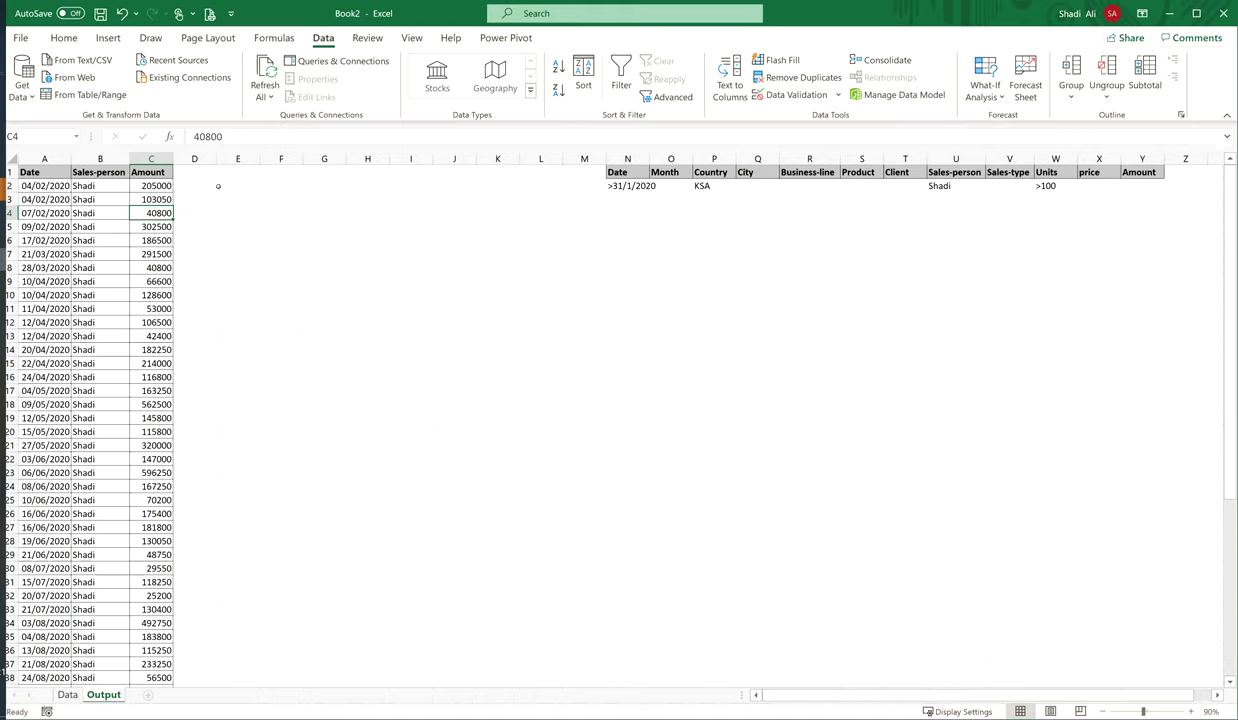
drag(44, 158, 153, 158)
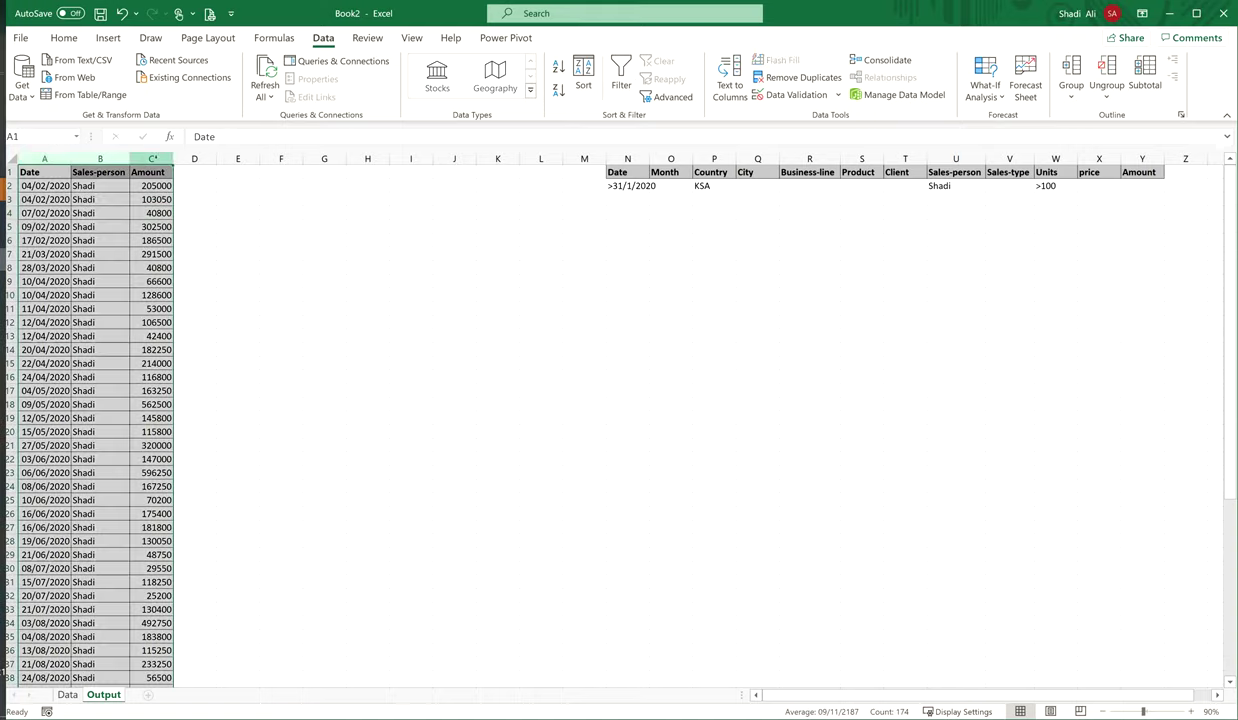
click(64, 37)
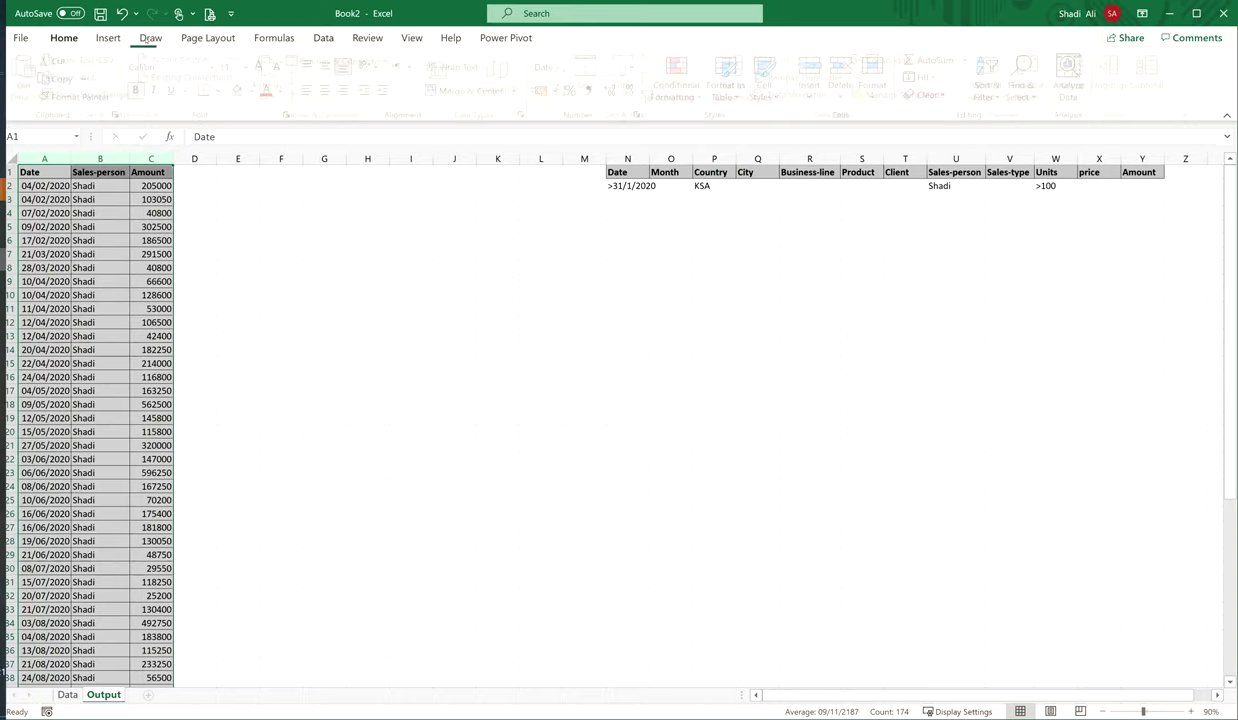
click(928, 94)
click(905, 111)
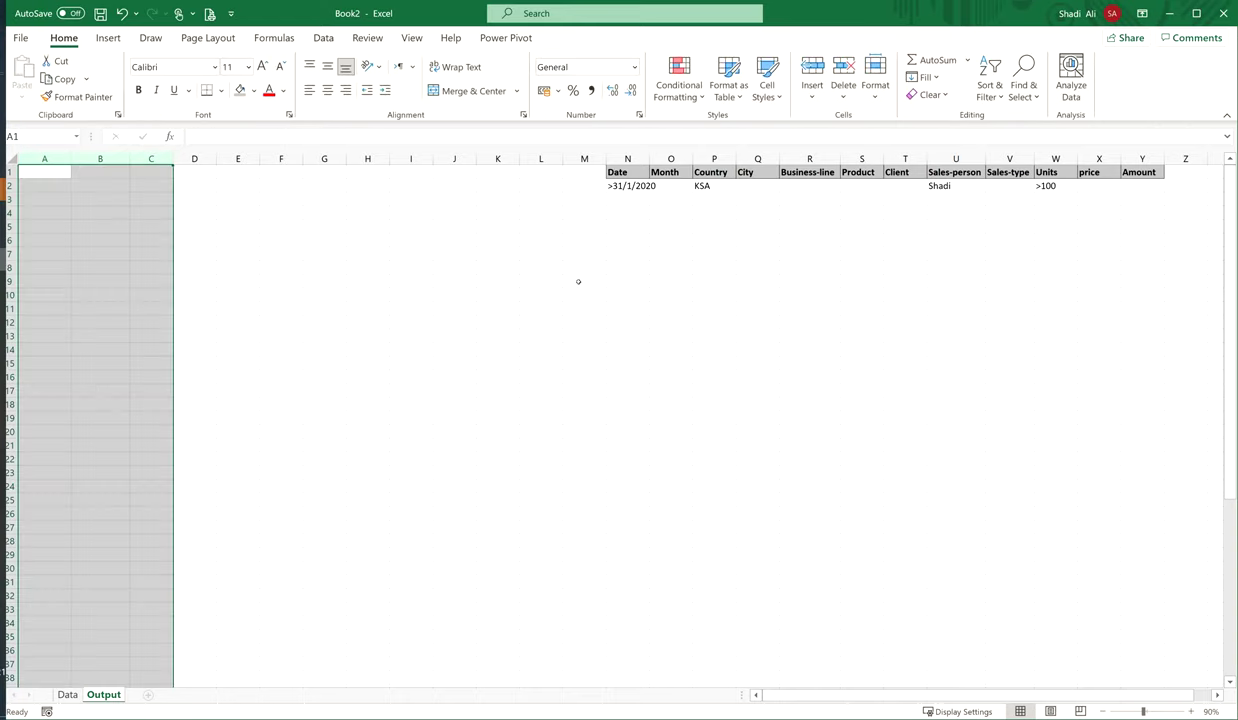
click(578, 281)
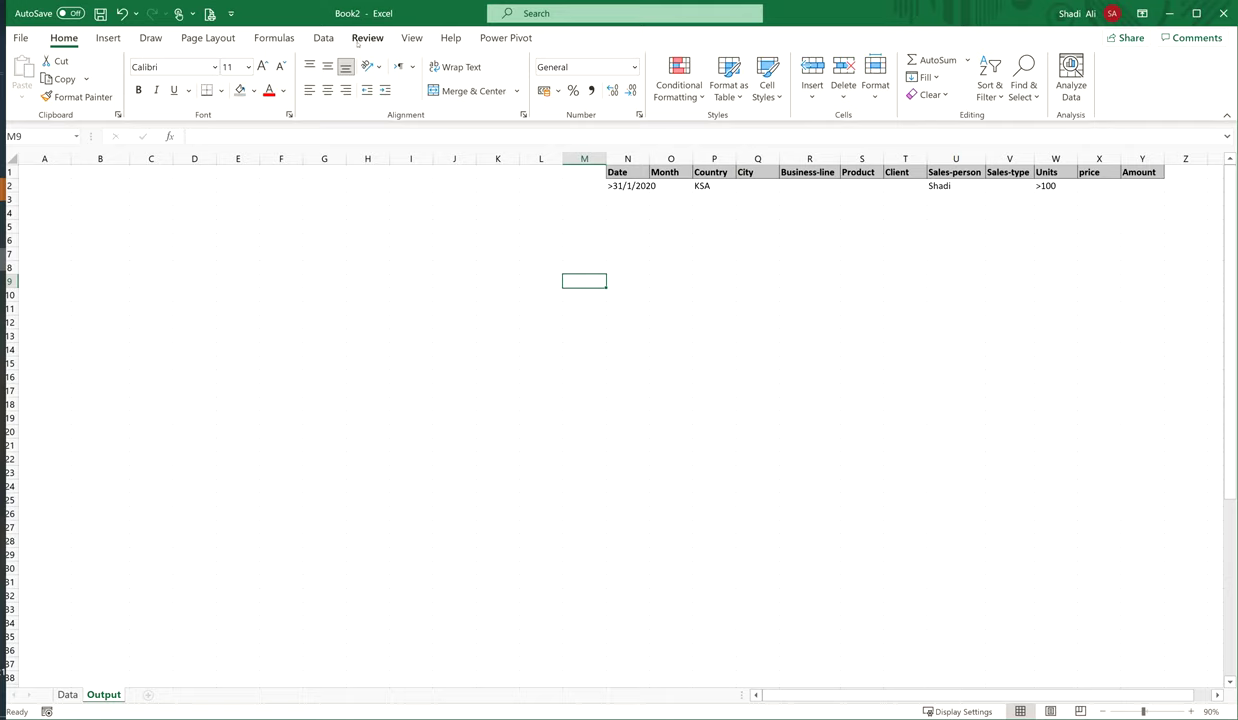
click(412, 38)
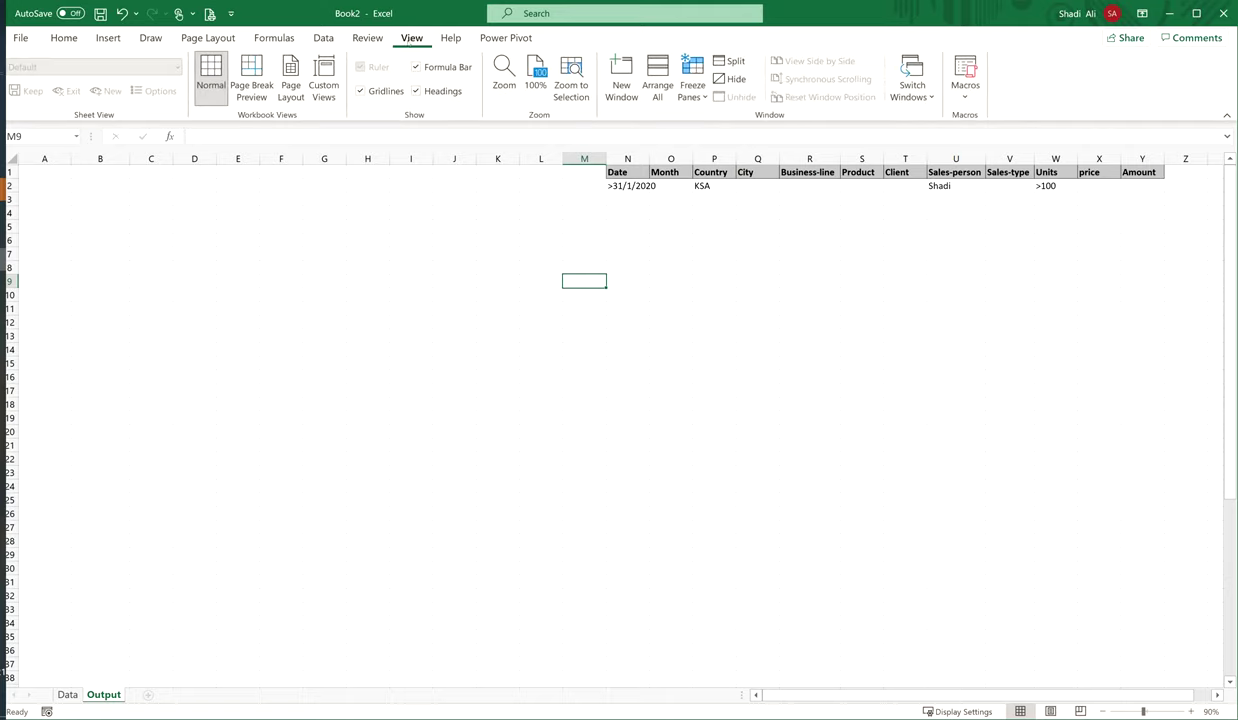
Record a new macro named Advancefilter with shortcut Ctrl+F, stored in This Workbook.
click(965, 90)
click(1006, 141)
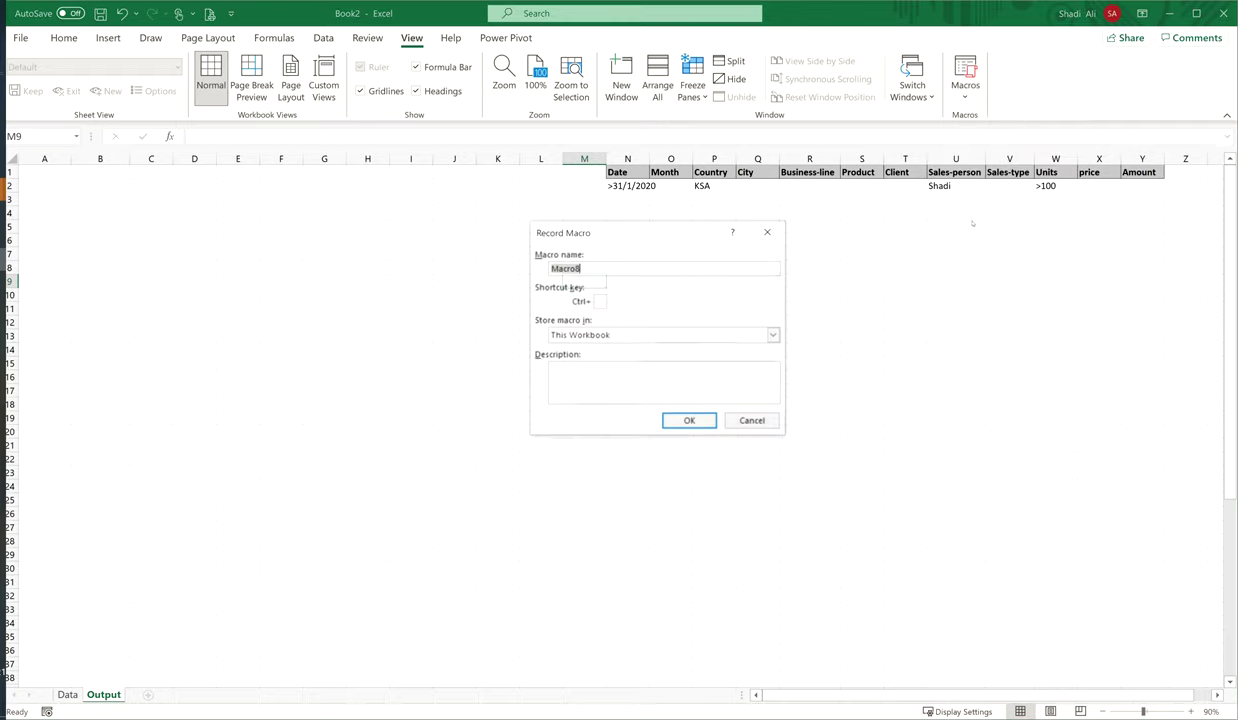
text(a)
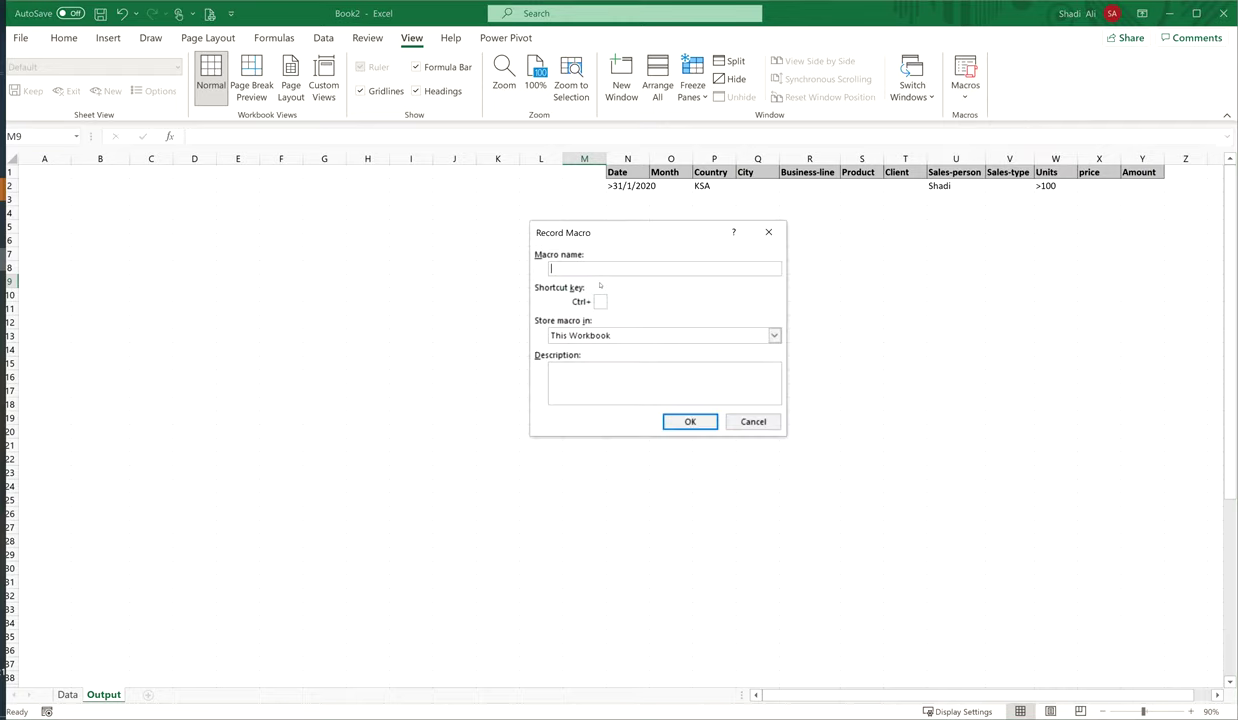
key(BackSpace)
text(A)
text(dvance)
text(filter)
key(Tab)
text(f)
click(618, 338)
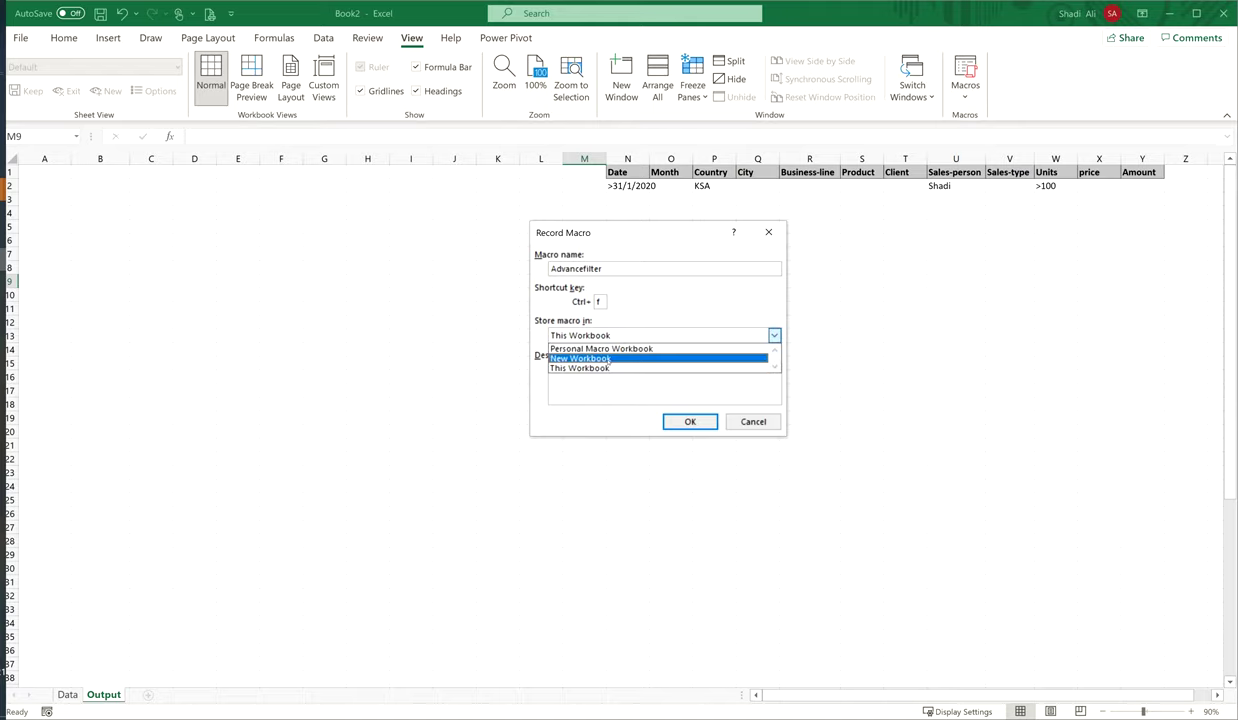
click(609, 367)
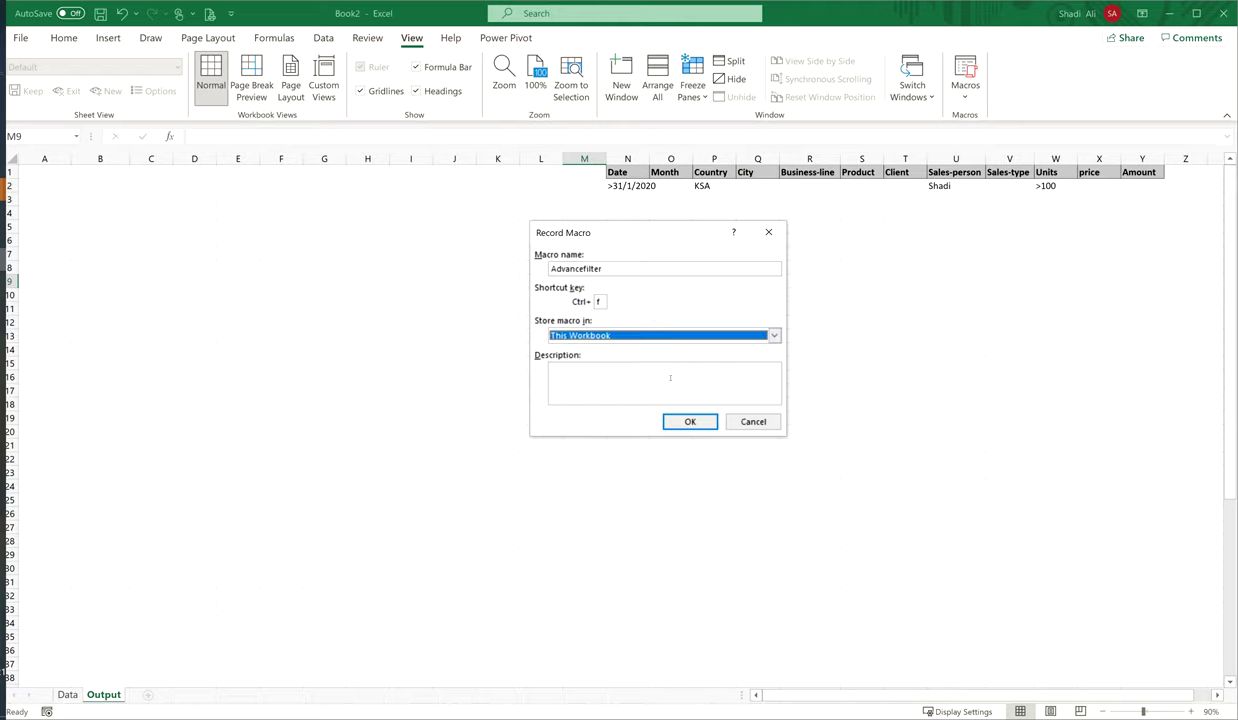
click(689, 421)
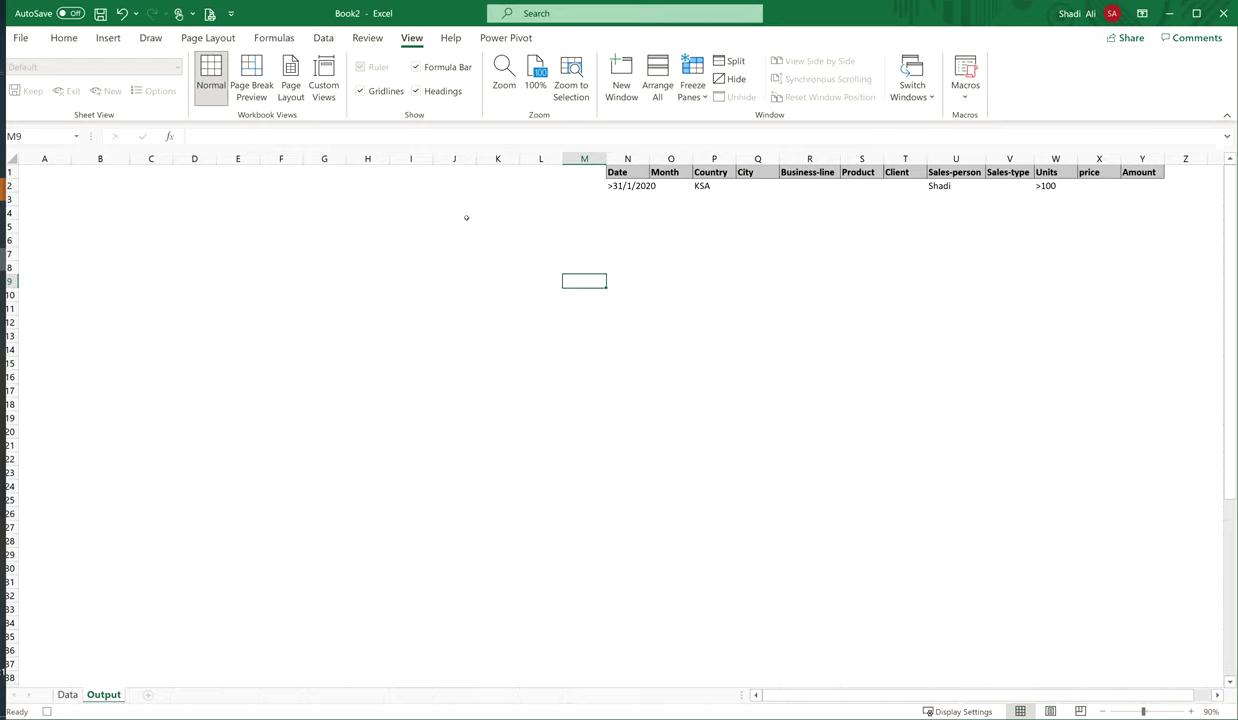
click(322, 38)
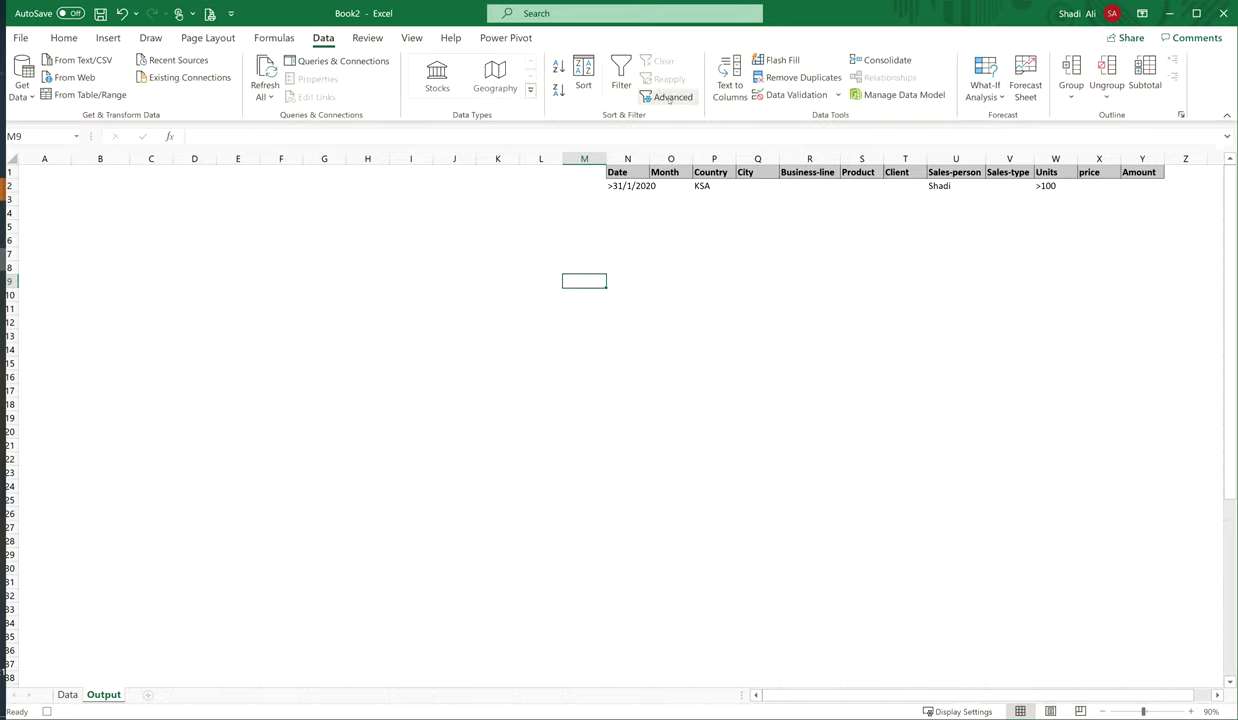
Set Advanced Filter to copy to another location, with list range Data!$A$1:$L$998.
click(668, 96)
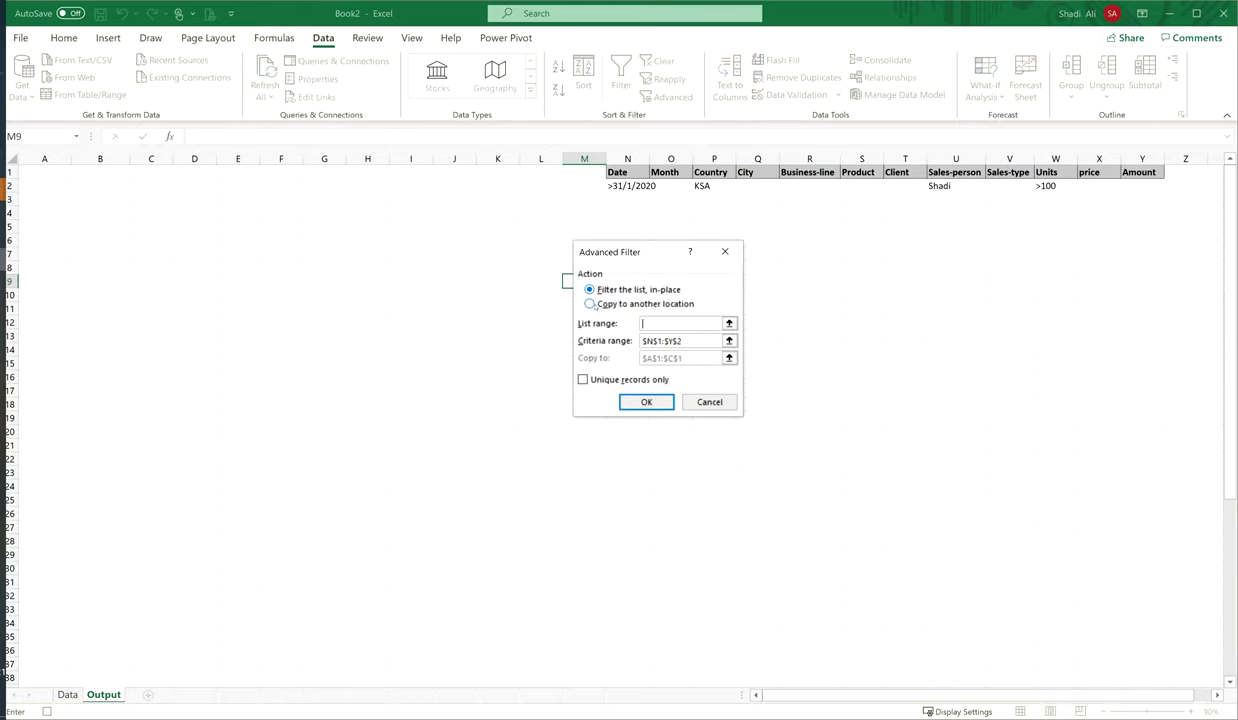
click(604, 304)
click(729, 323)
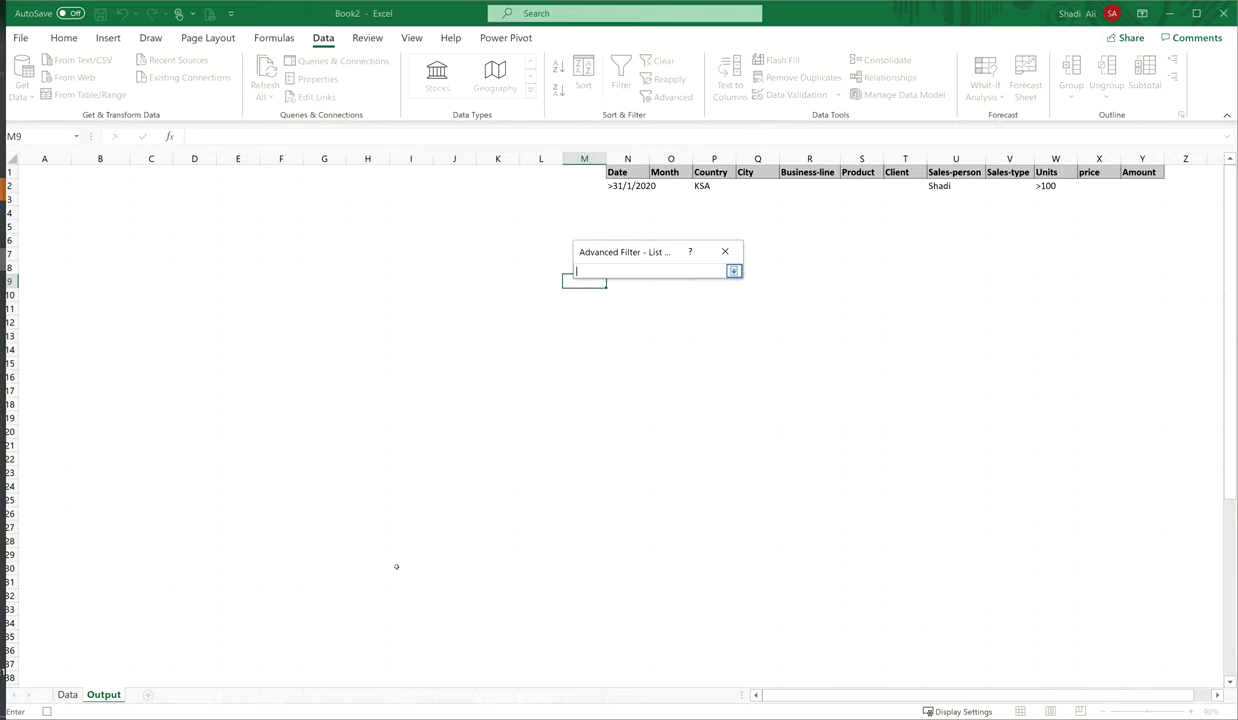
click(67, 694)
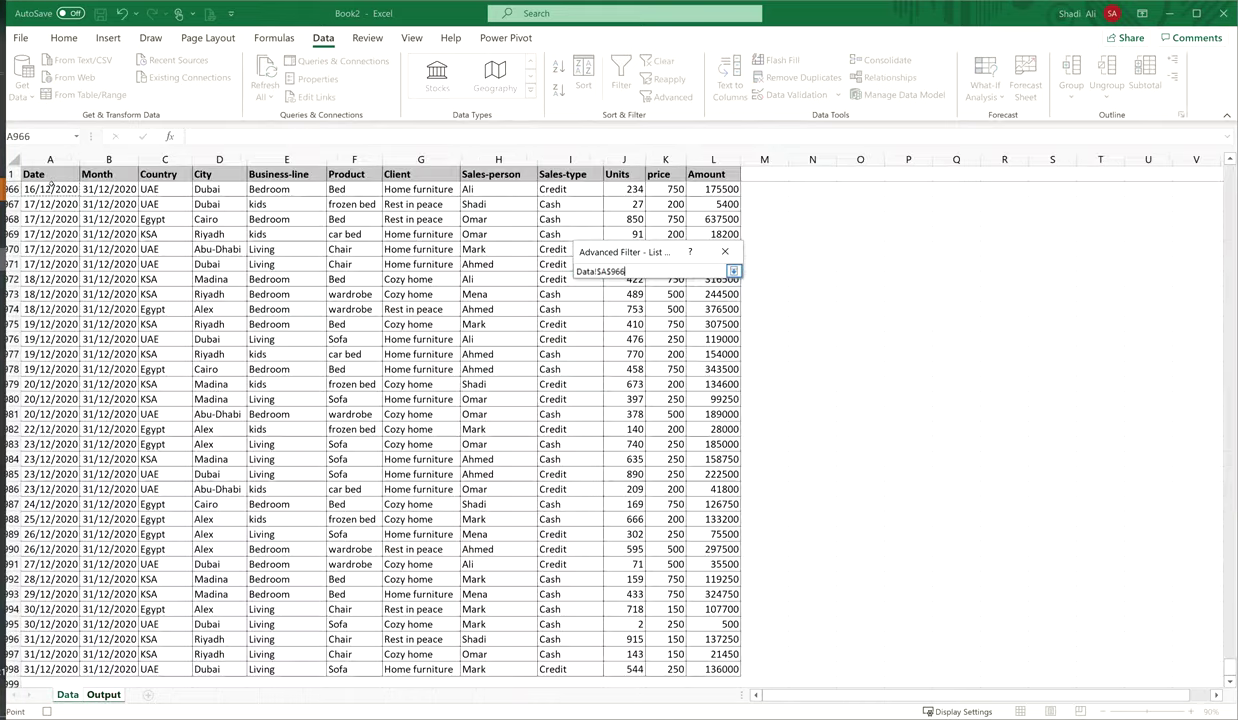
click(48, 174)
key(ctrl+shift+Right)
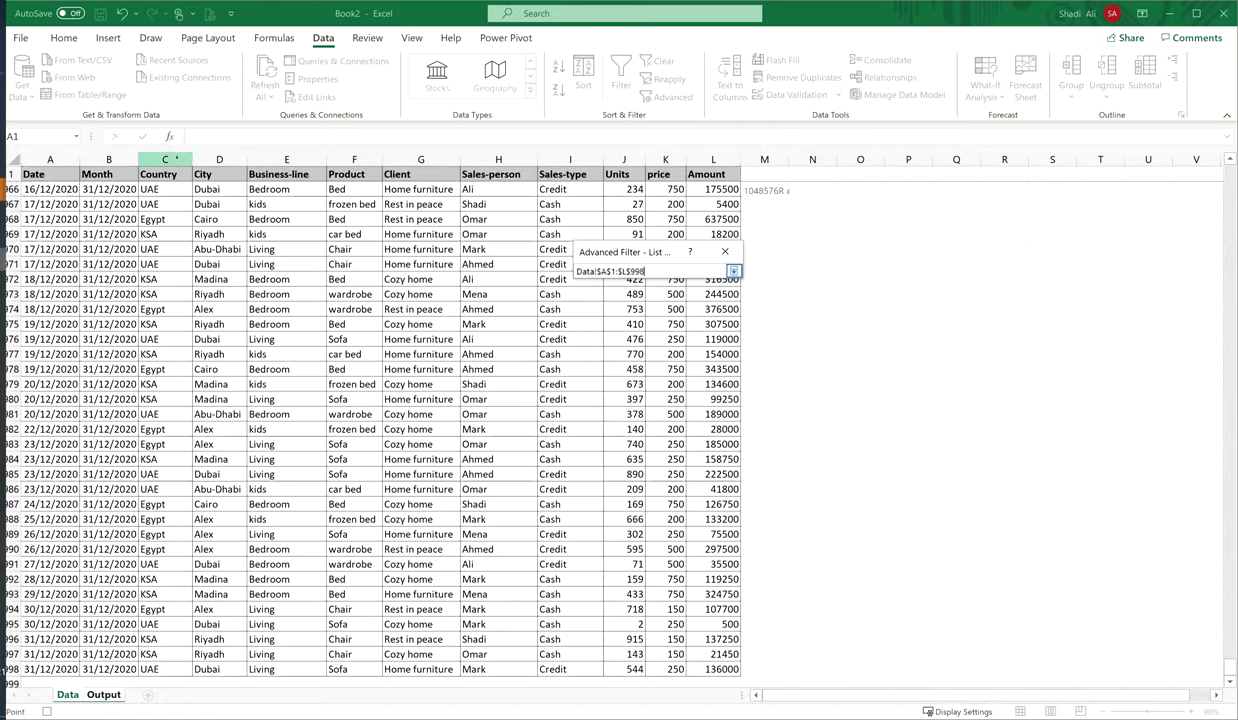
key(ctrl+shift+Down)
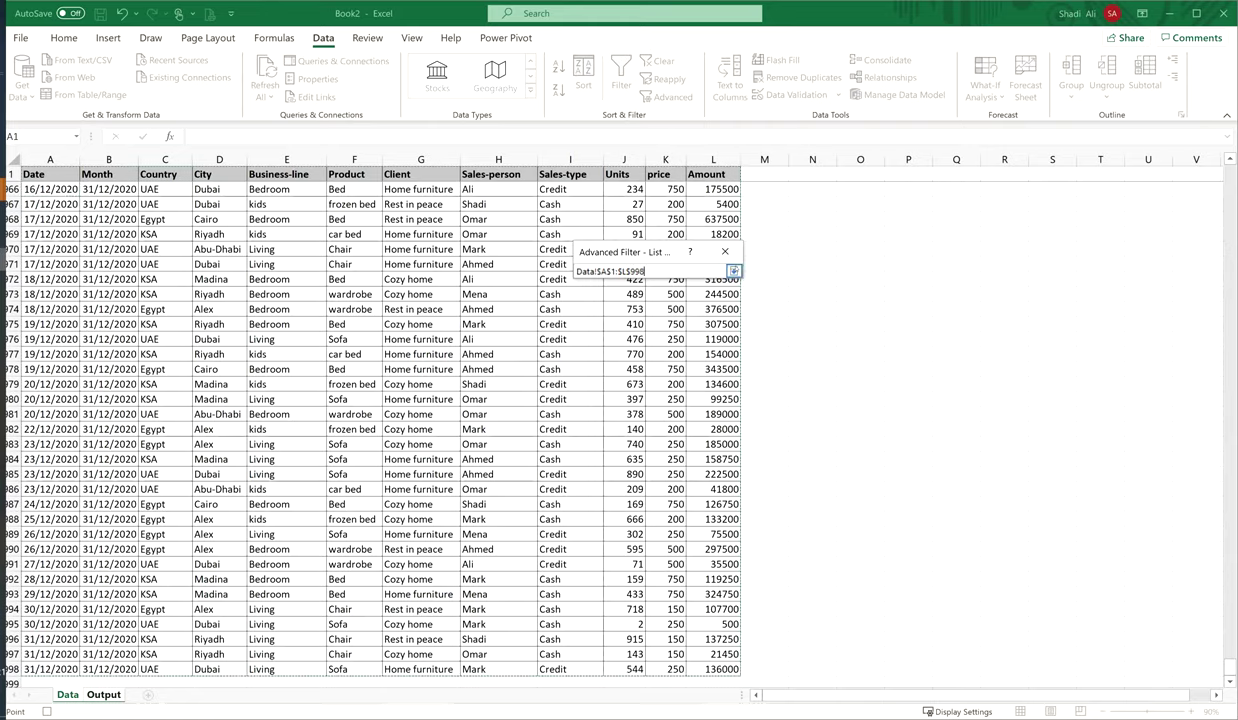
click(733, 271)
Use N1:Y2 as the criteria range, copy to Output!$A$1, and run the filter.
click(729, 341)
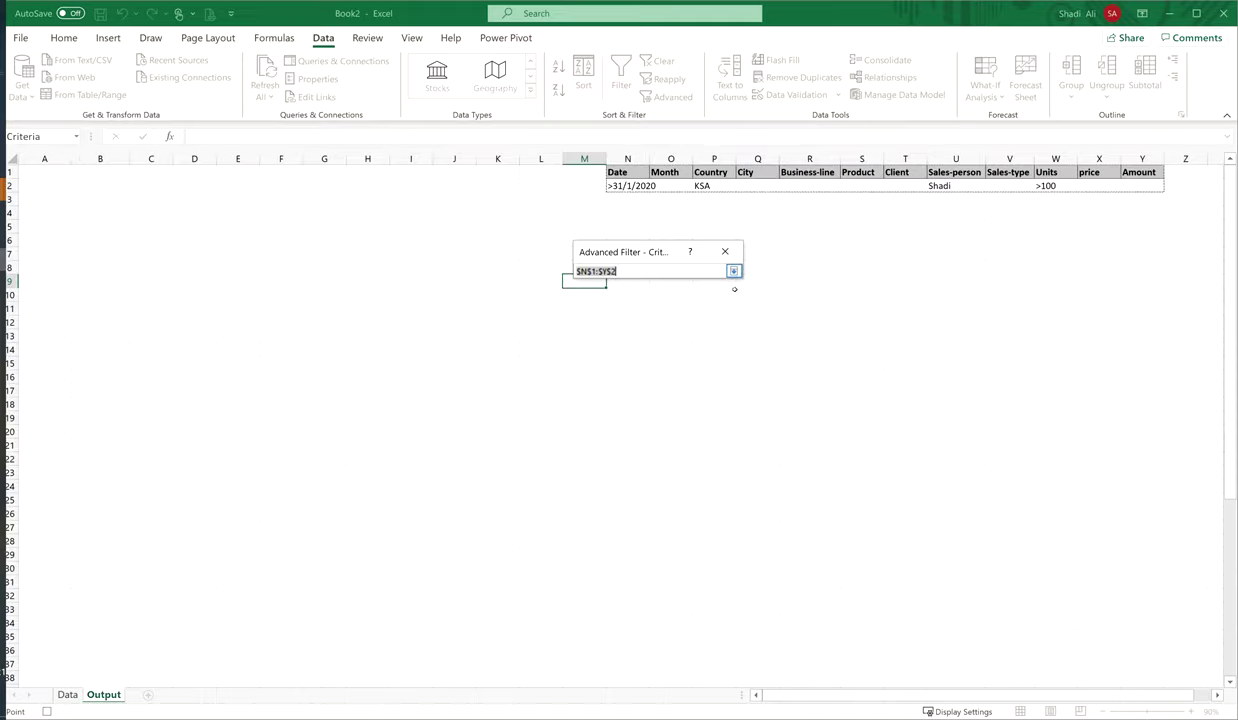
click(733, 271)
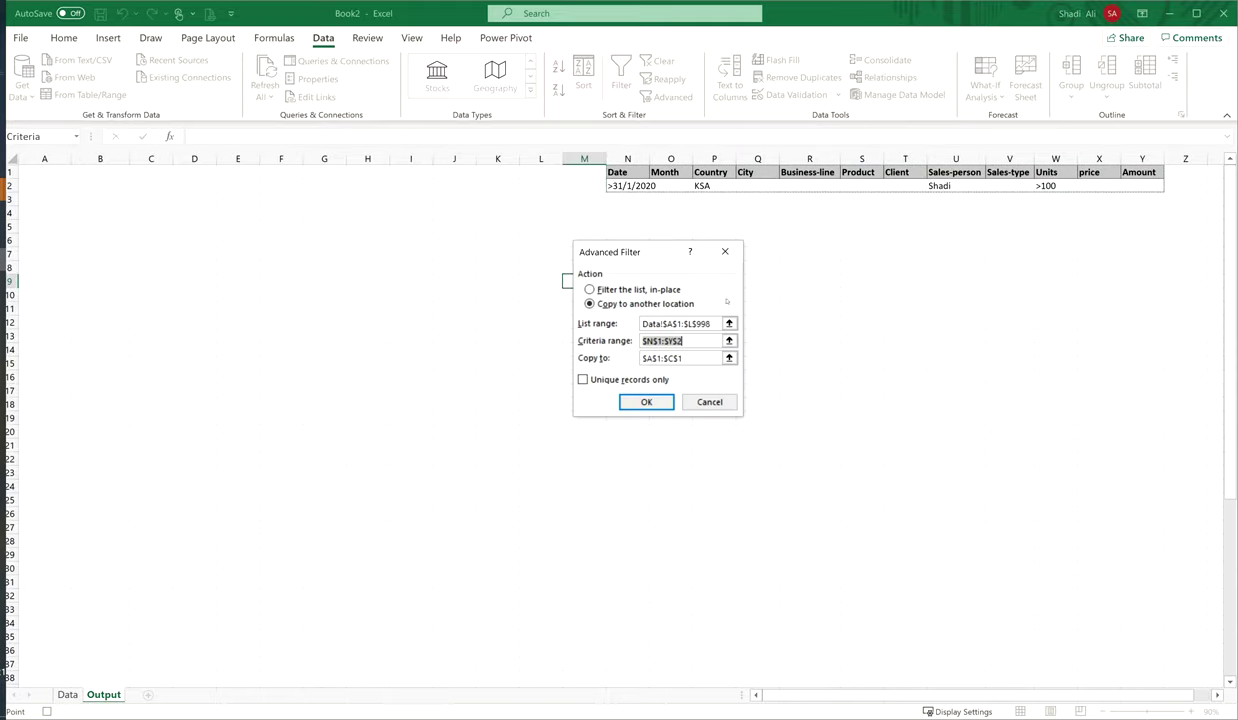
click(729, 358)
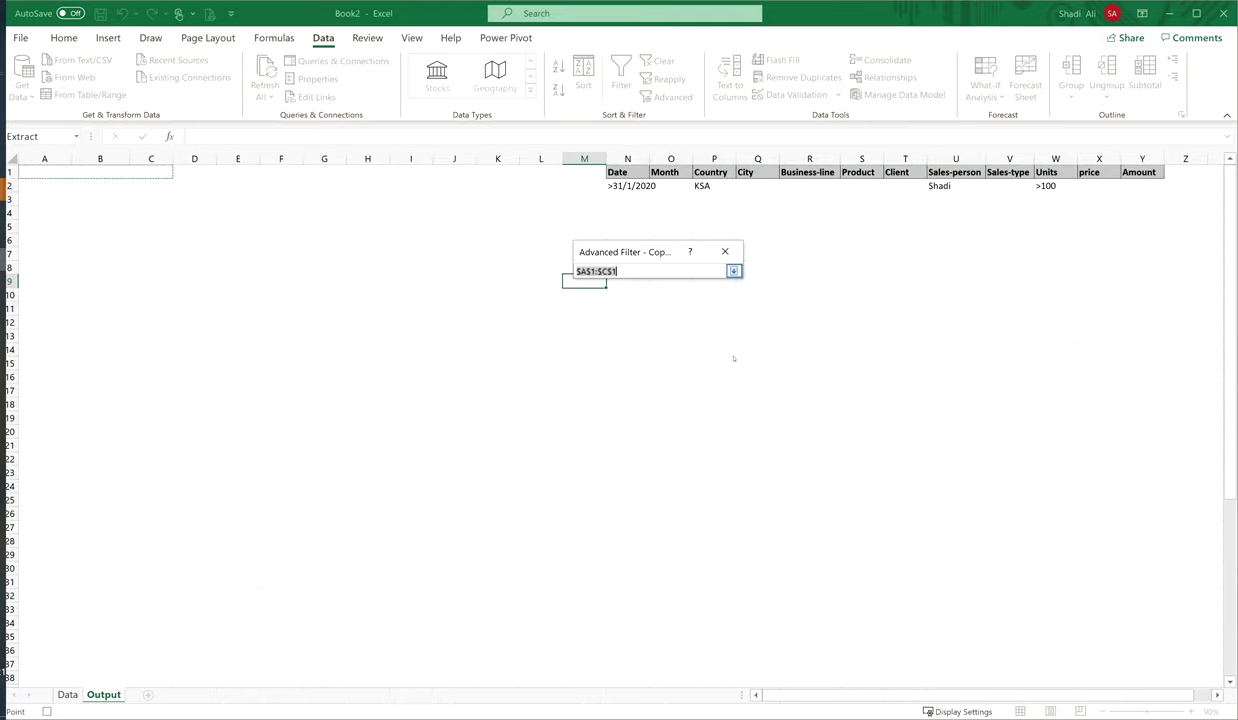
click(37, 171)
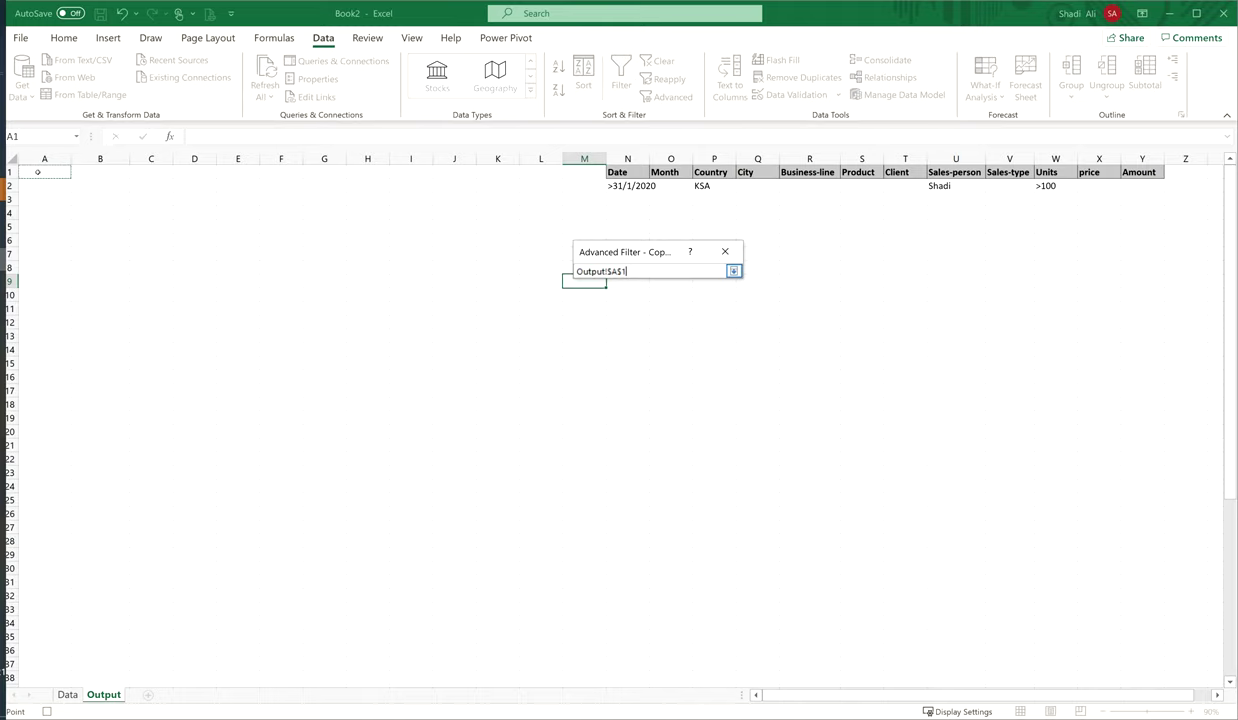
click(733, 271)
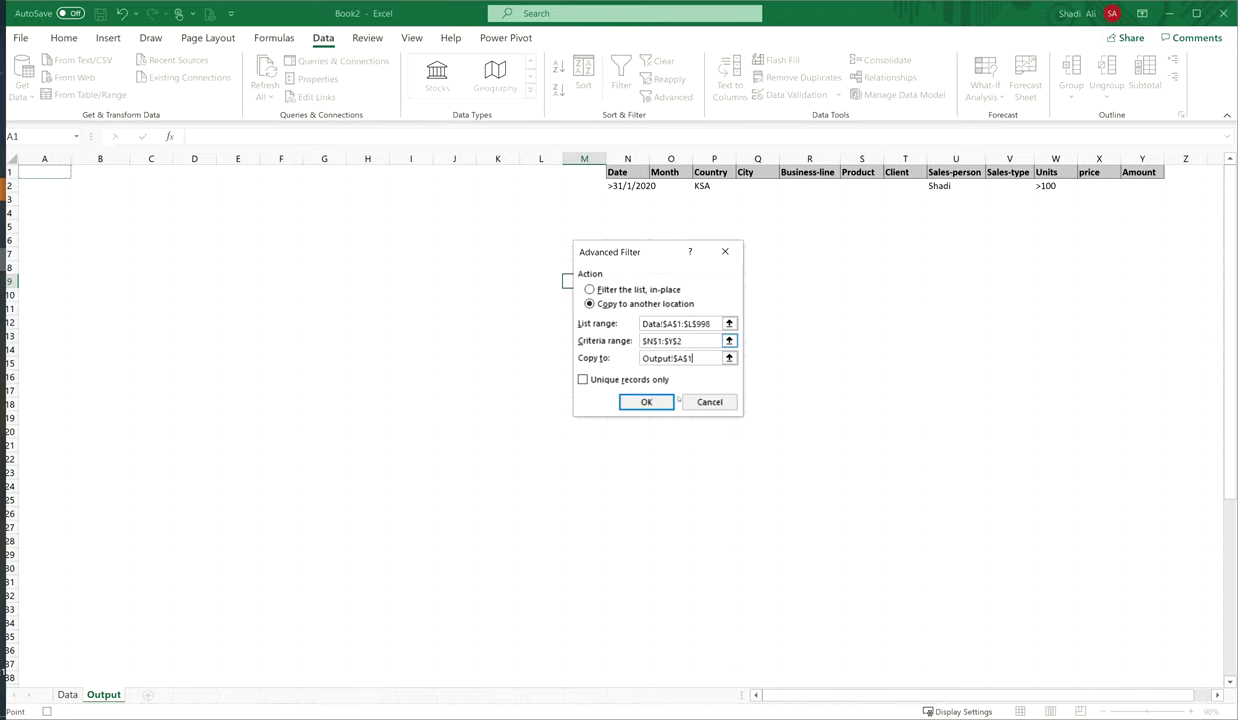
click(646, 401)
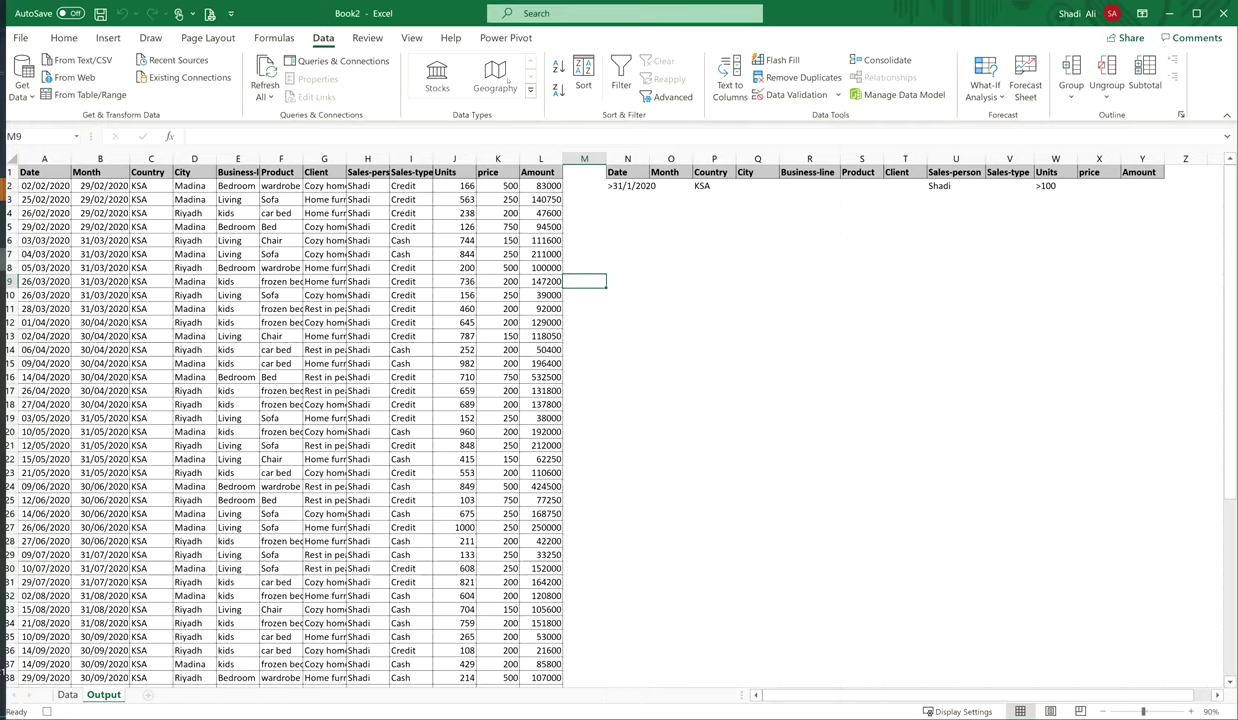
Stop recording the Advancefilter macro.
click(411, 38)
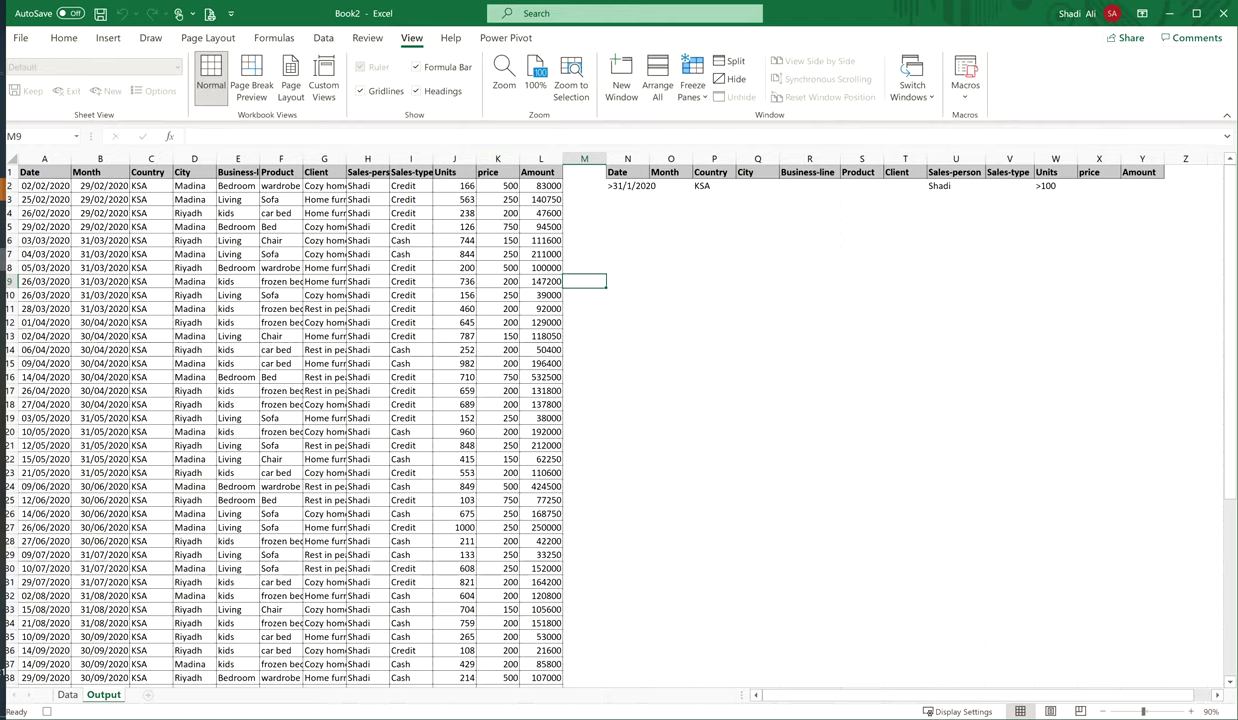
click(965, 97)
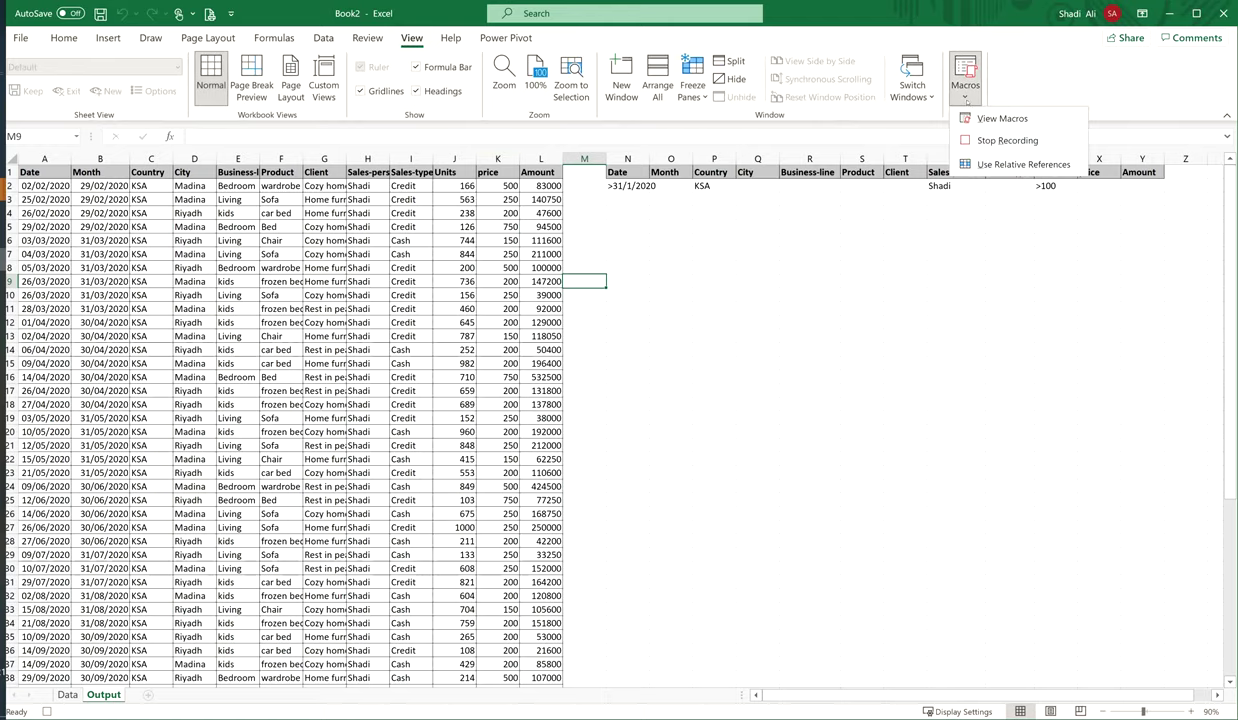
click(1000, 140)
Delete the criteria values in N2:Y2, keeping the headings.
drag(640, 186, 1180, 188)
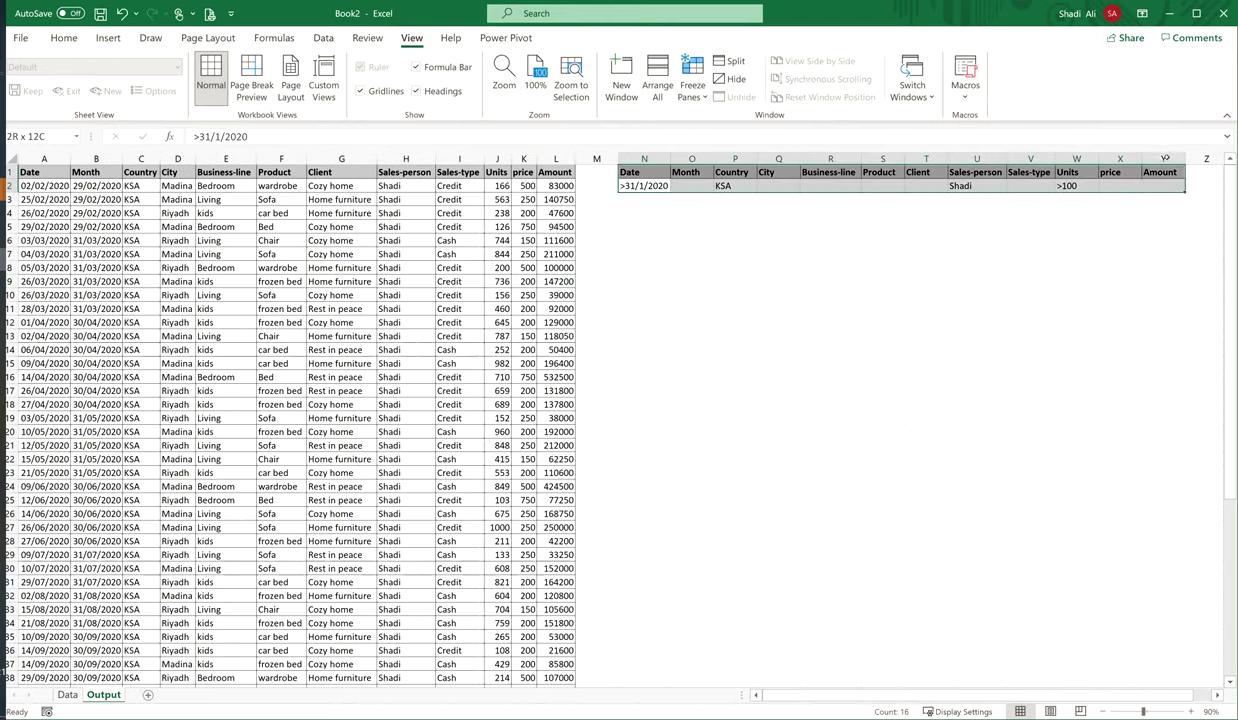
key(Delete)
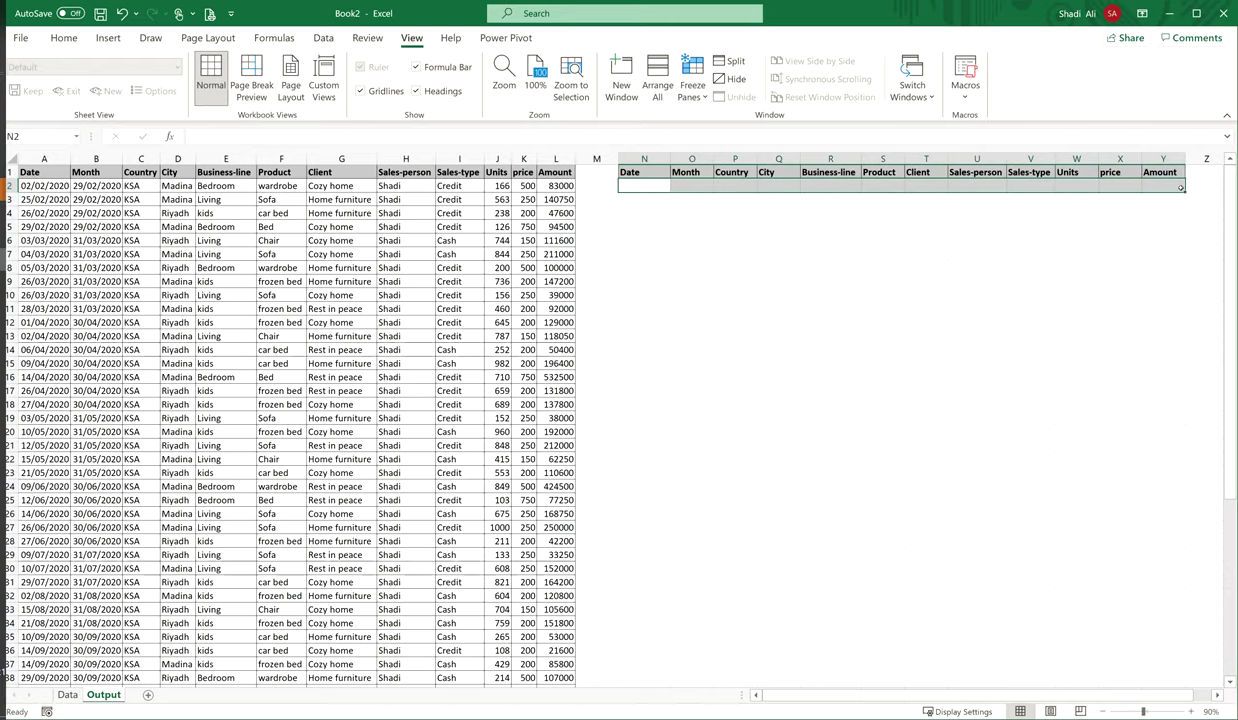
key(Down)
key(Down)
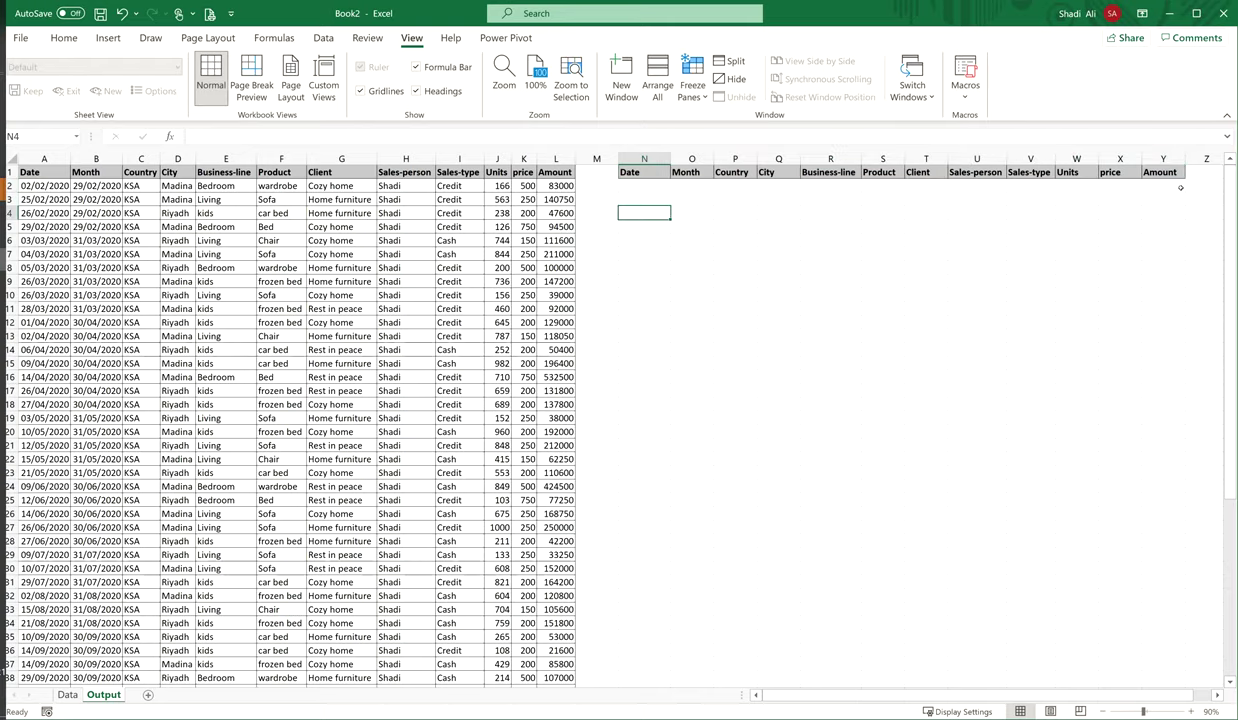
Run the macro with Ctrl+Shift+F and enter KSA as the Country criterion.
key(ctrl+shift+f)
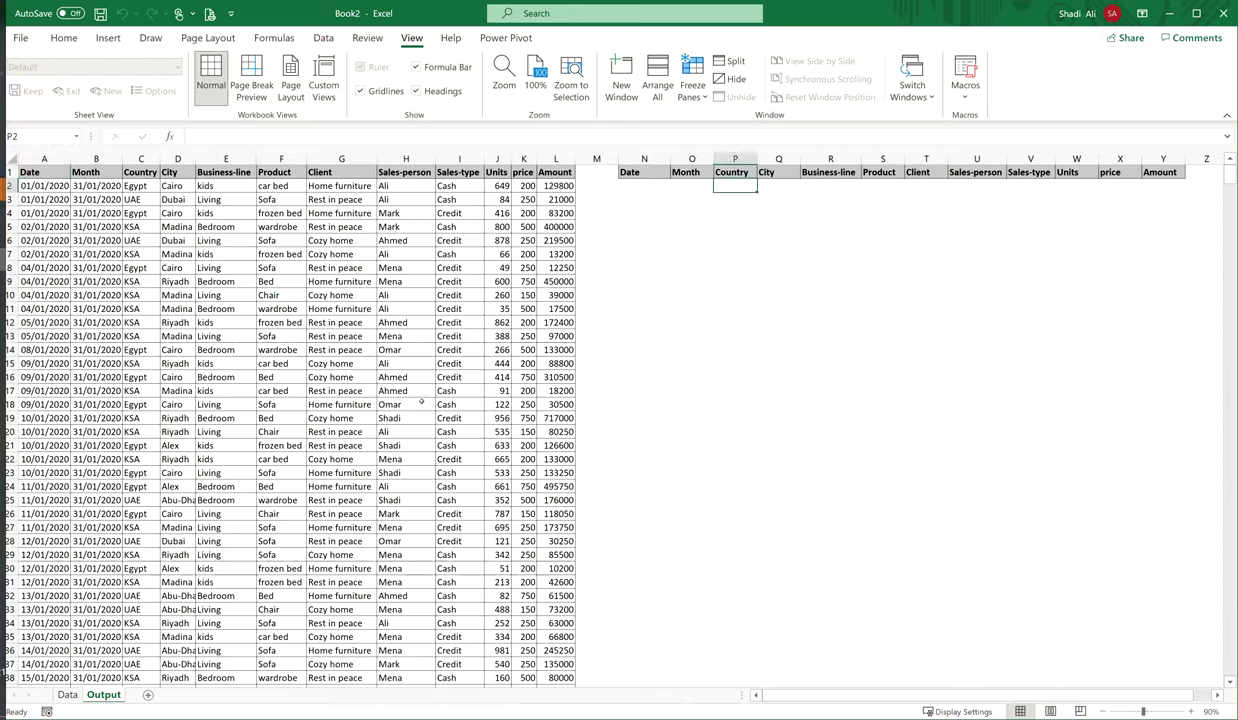
text(KSA)
key(Return)
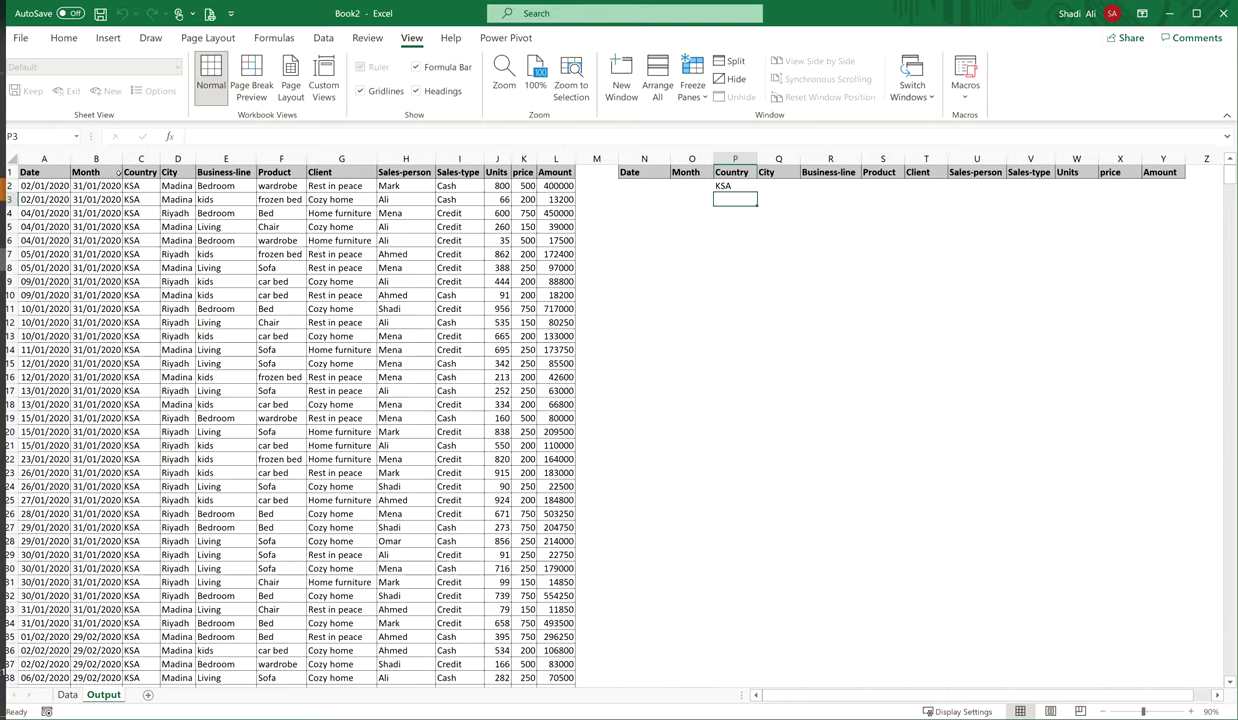
Set the City criterion in Q2 to Madina, then shorten it to Mad.
click(778, 186)
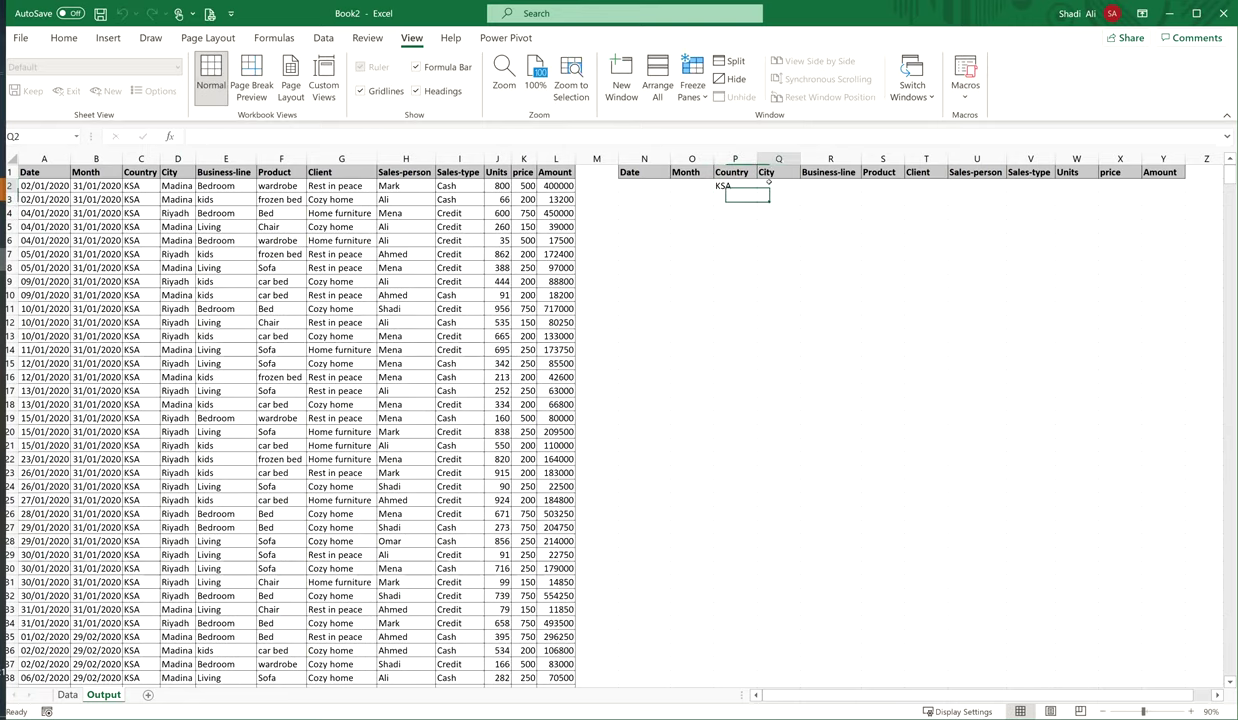
text(mADINA)
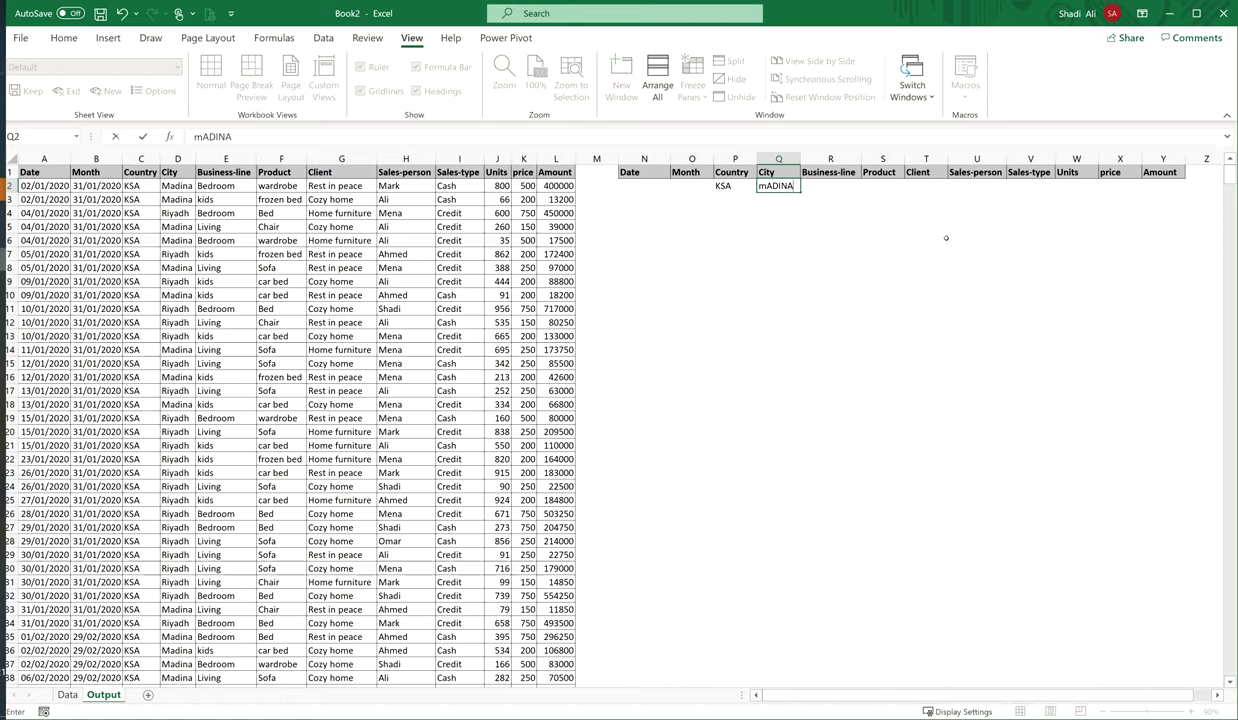
key(Return)
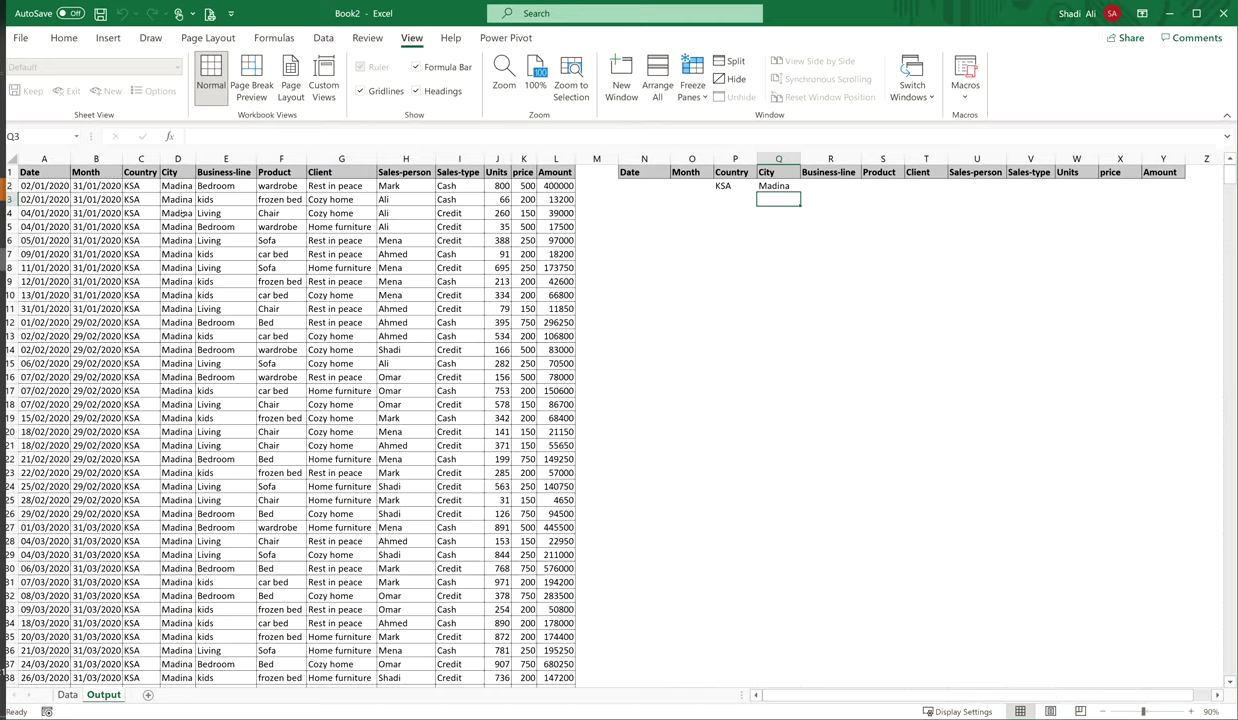
click(789, 185)
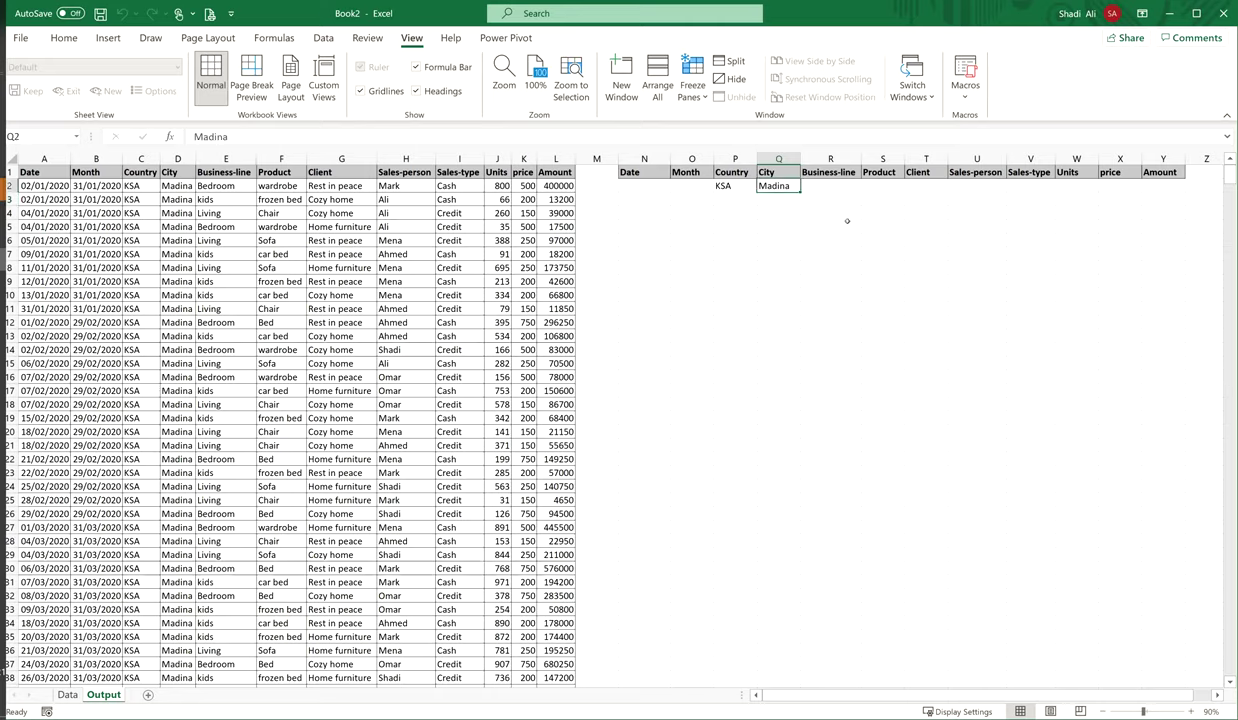
text(Mad)
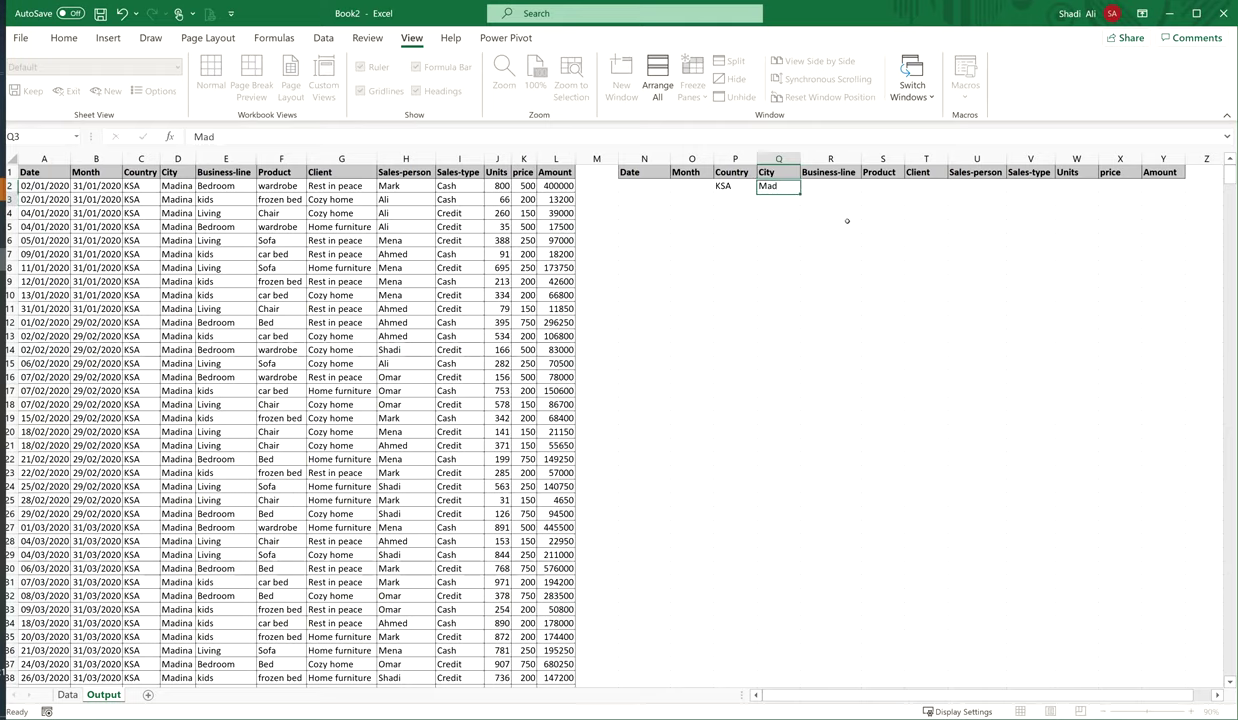
key(Return)
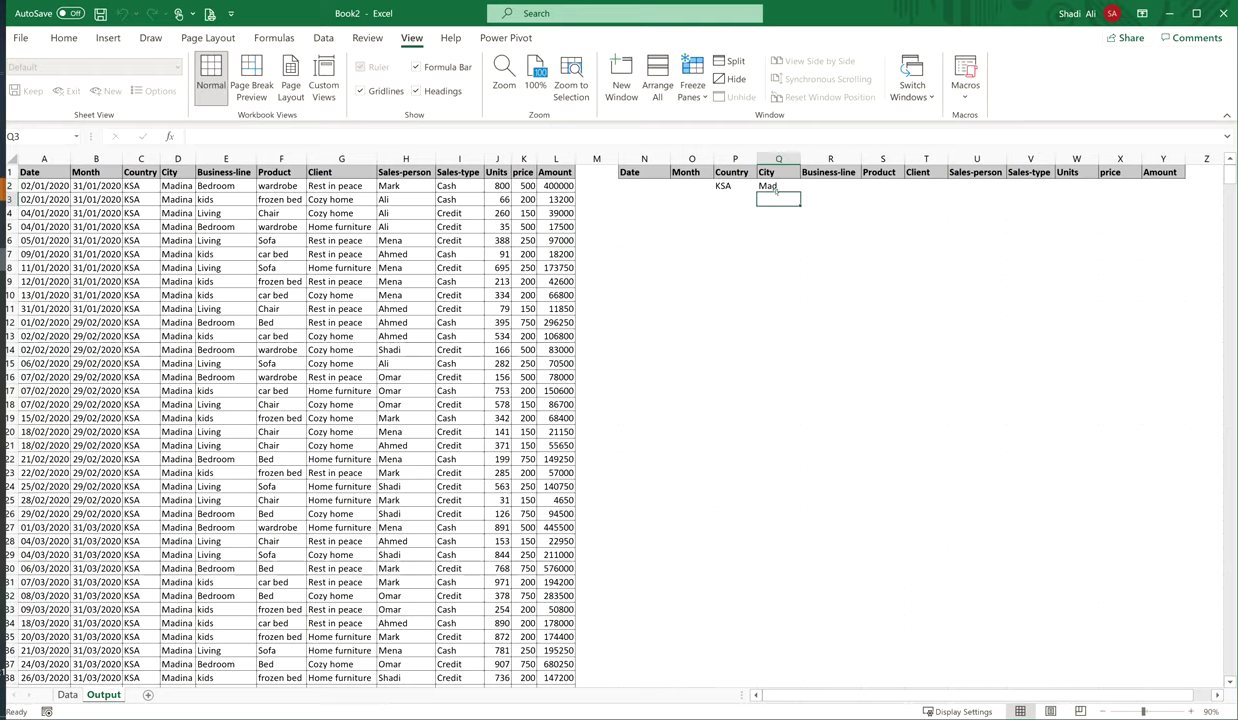
Enter bed as the Business-line criterion in R2, then clear criteria P2:R2.
click(765, 186)
click(833, 186)
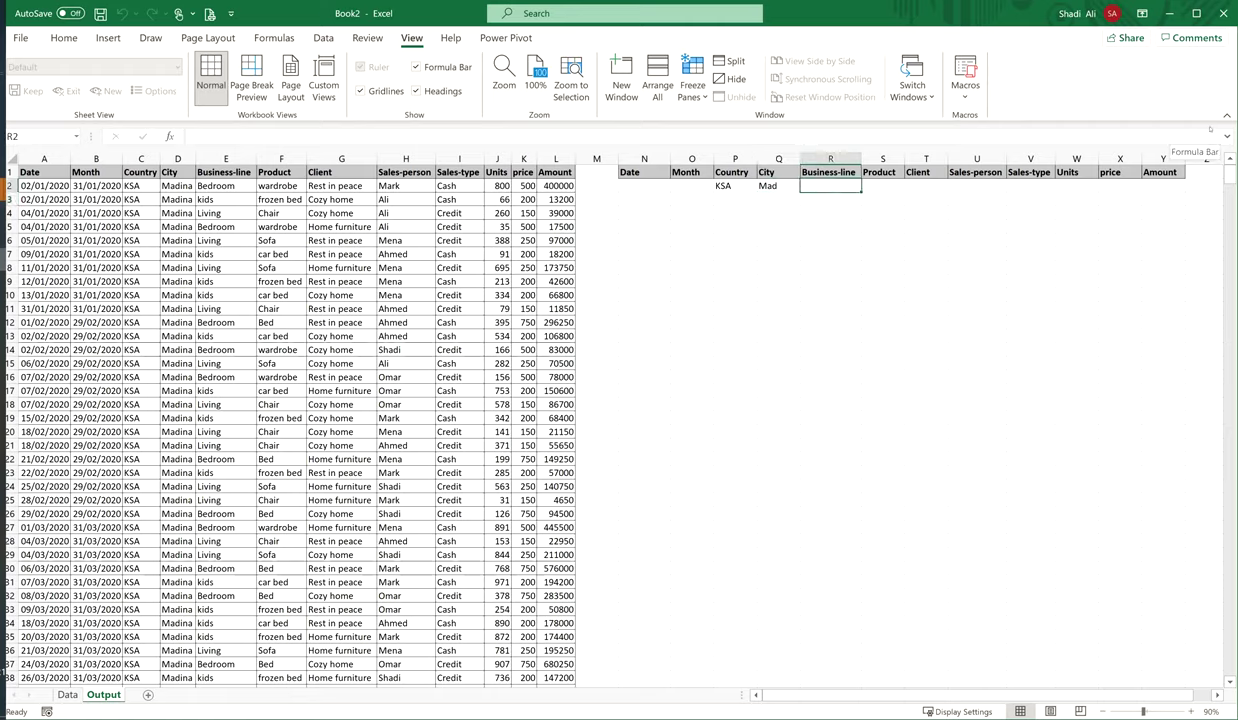
text(bed)
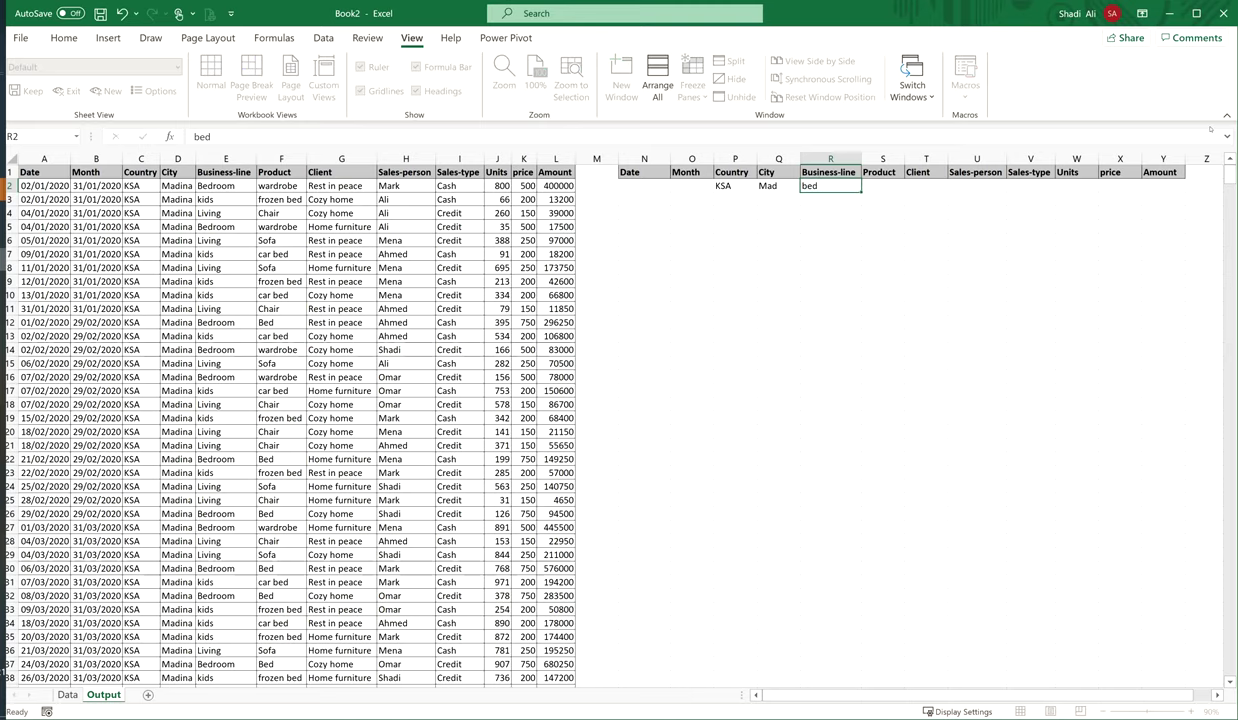
key(Return)
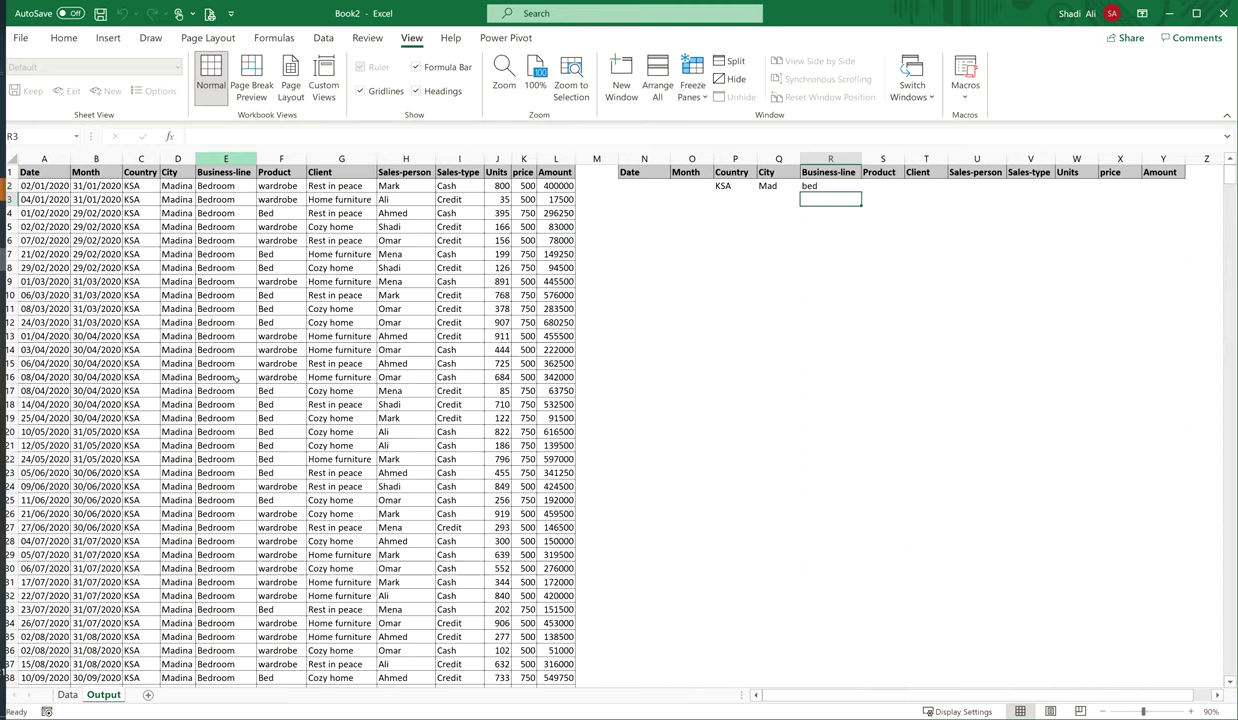
drag(830, 189, 743, 192)
key(Delete)
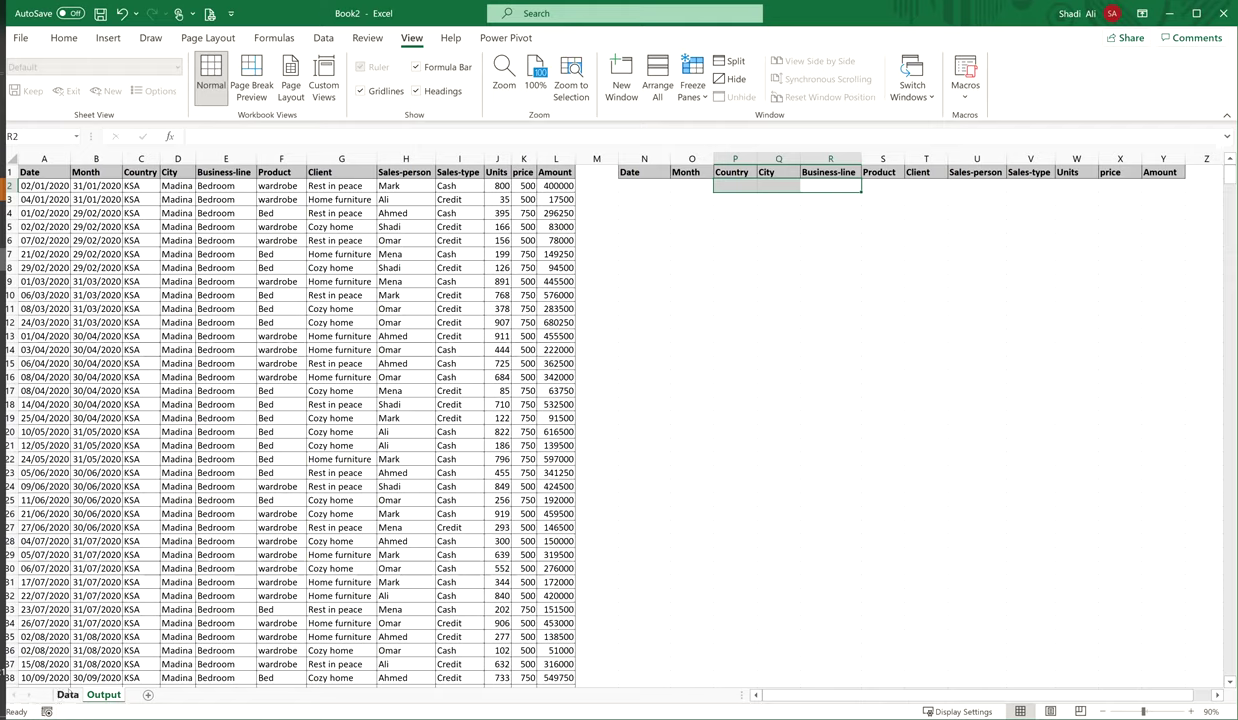
Enter a salesperson's name in U2 and >200 under price in X2.
click(882, 212)
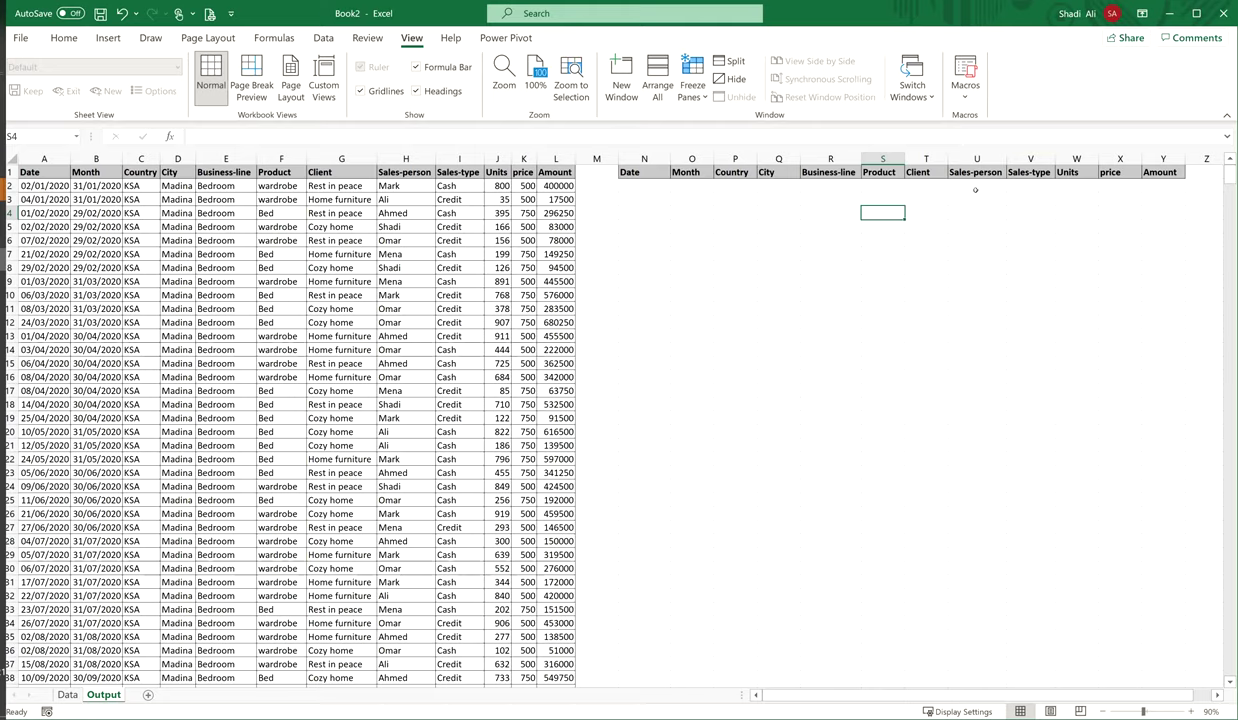
click(944, 183)
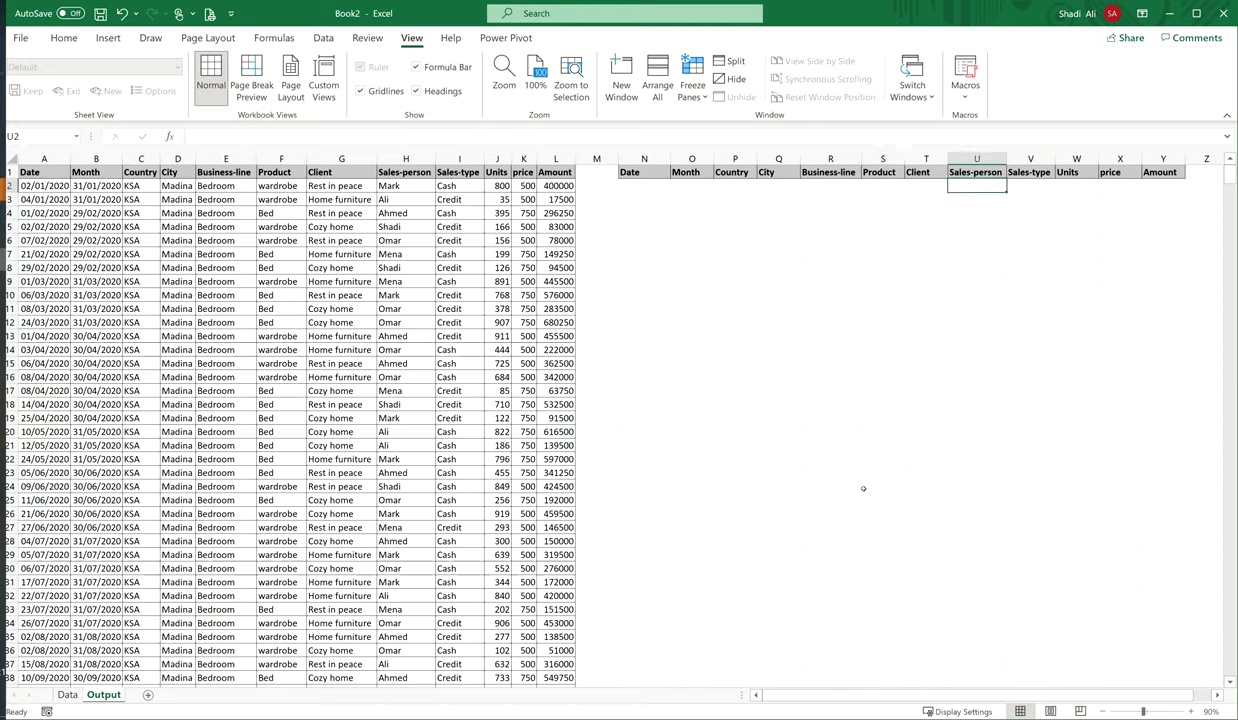
text(Ali)
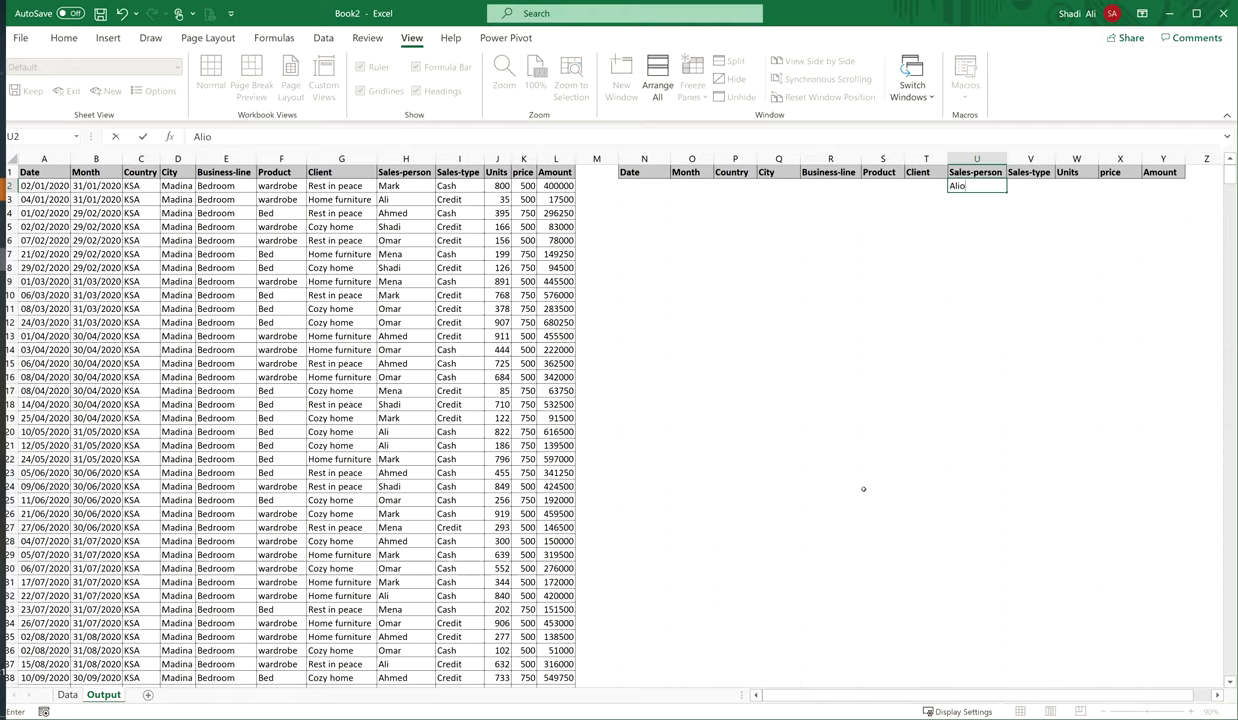
key(Tab)
key(Tab)
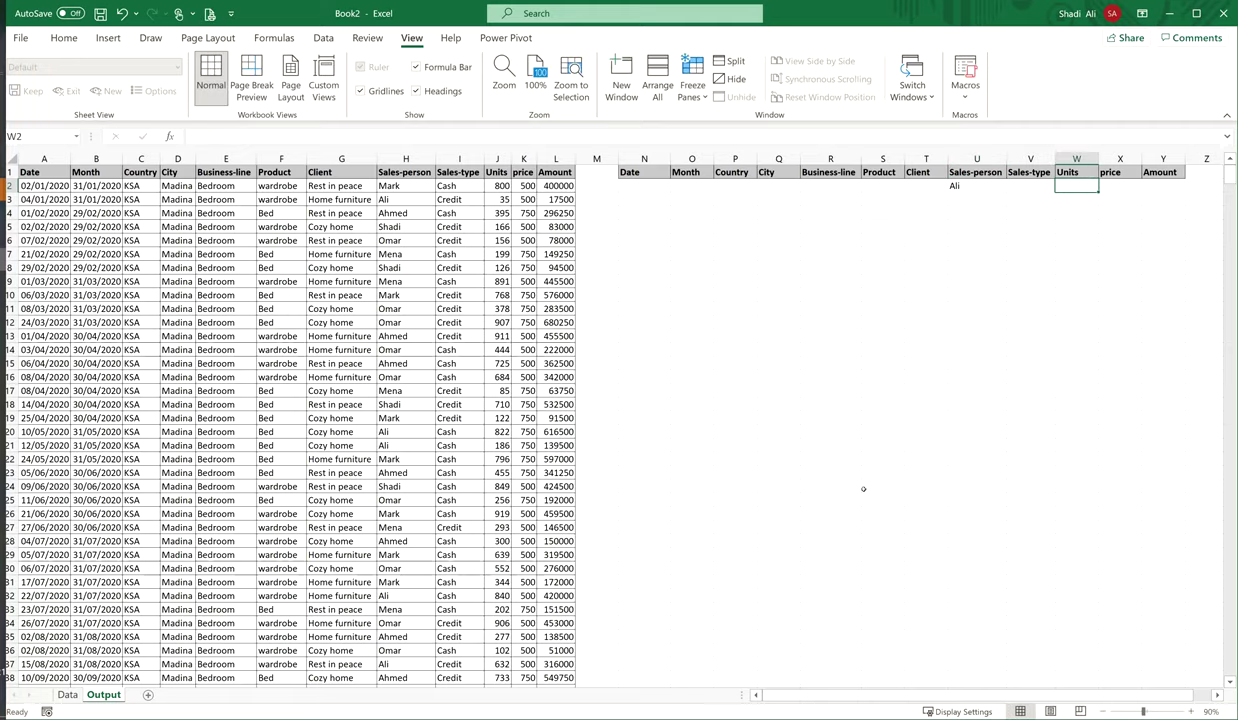
key(Tab)
text(>)
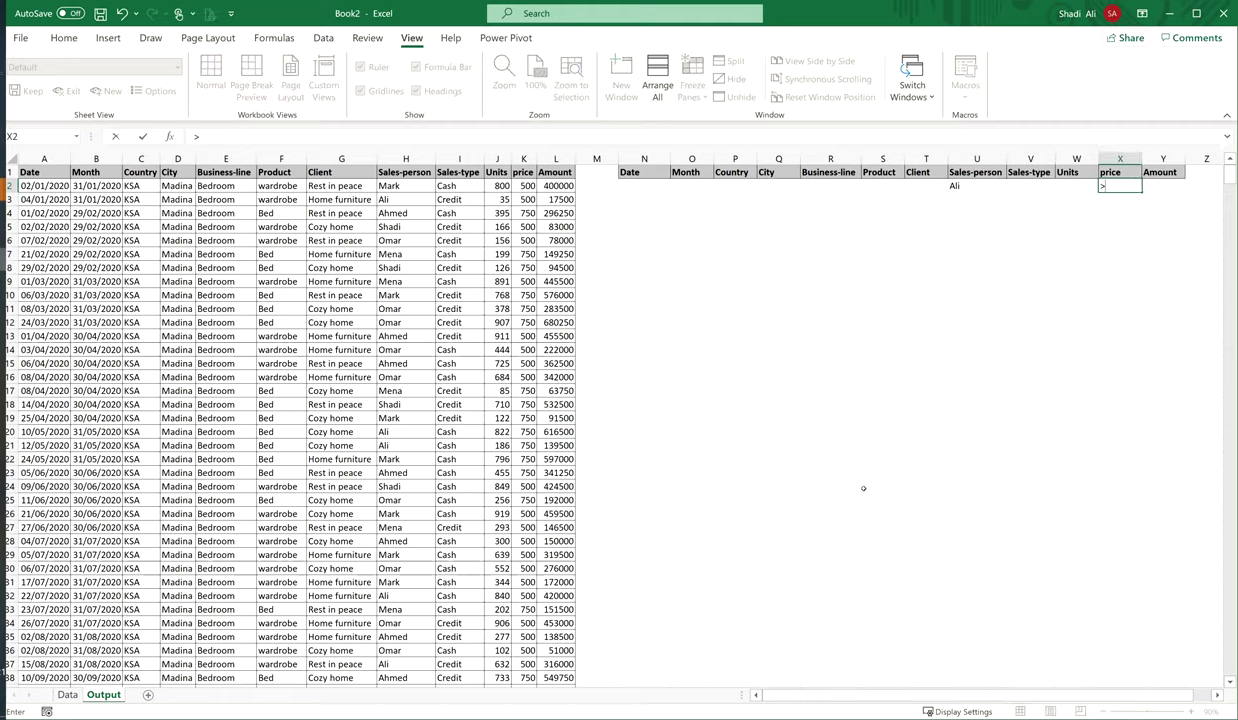
text(200)
key(Return)
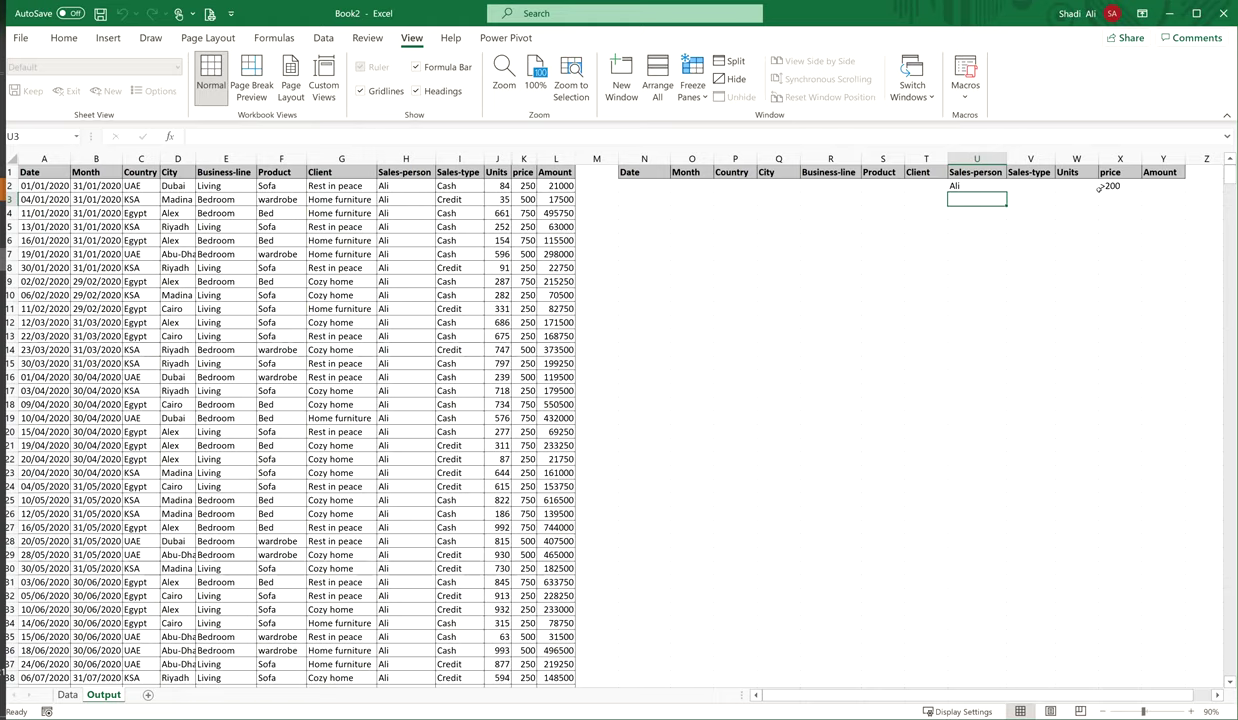
click(745, 212)
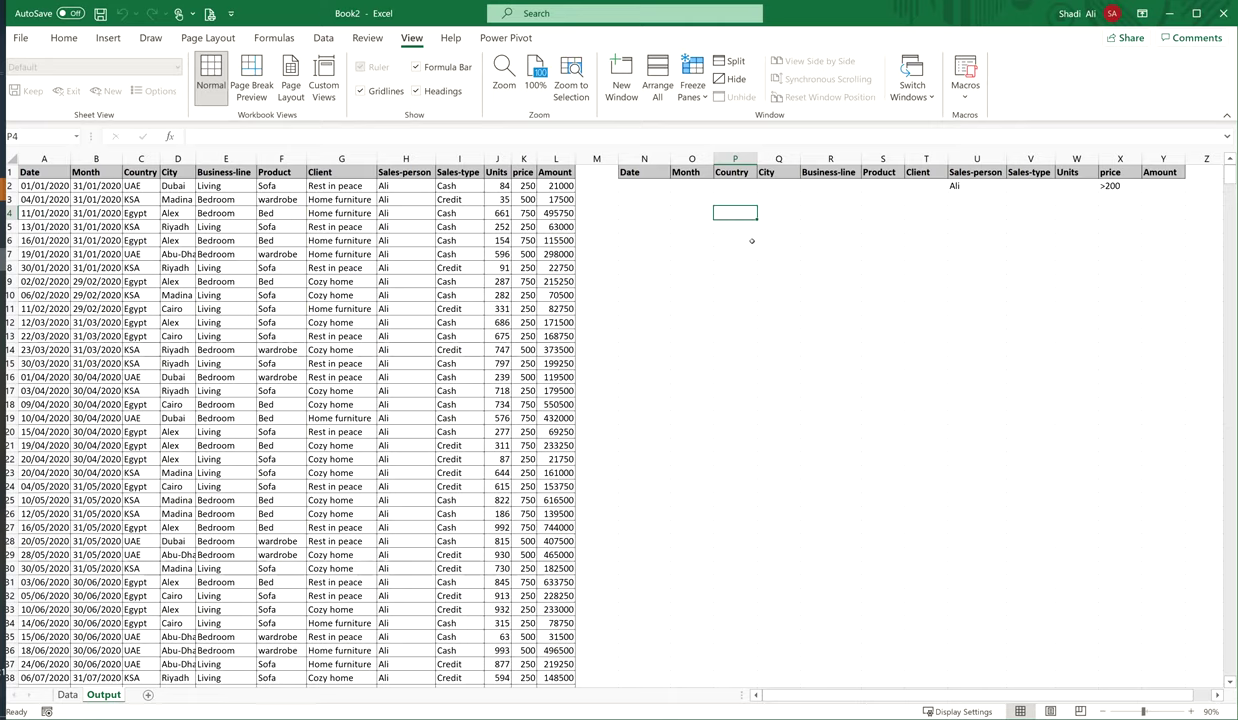
Clear the Sales-person and price criteria and enter Rest as the Client criterion.
key(Up)
key(Up)
key(Right)
key(Right)
key(Right)
key(Right)
key(Right)
key(Delete)
key(Right)
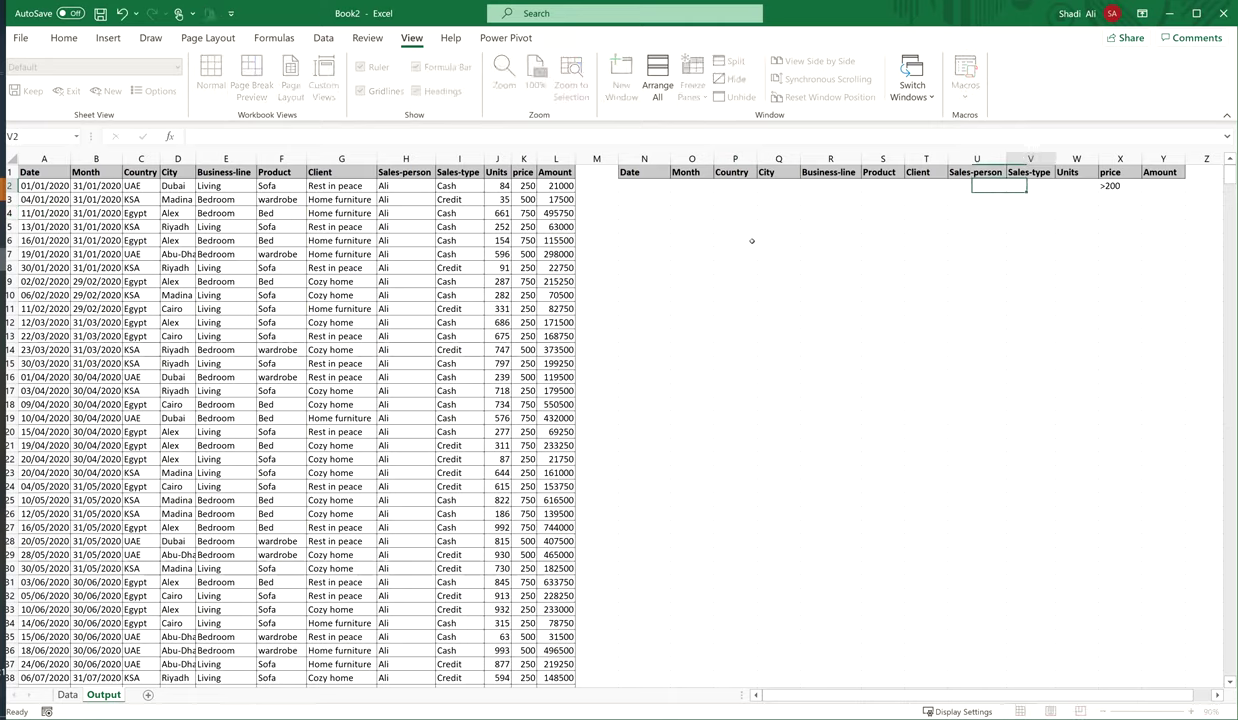
key(Right)
key(Right)
key(Delete)
key(Left)
key(Left)
key(Left)
key(Left)
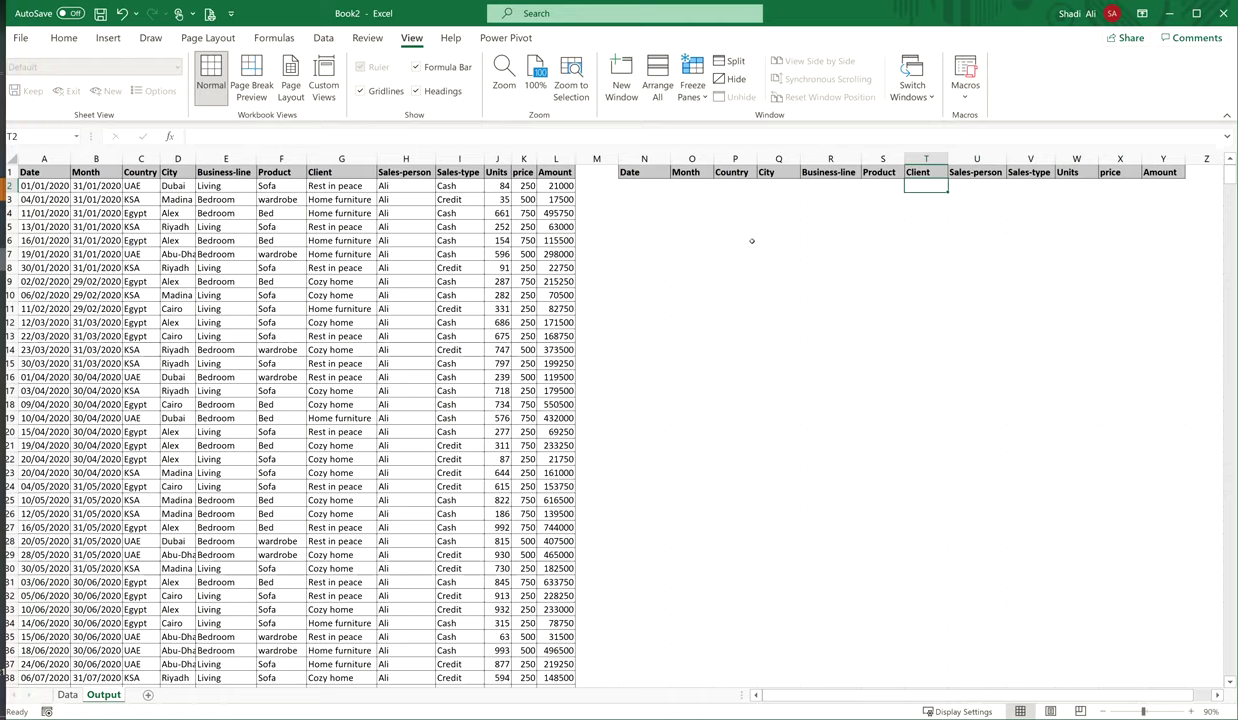
text(Rest)
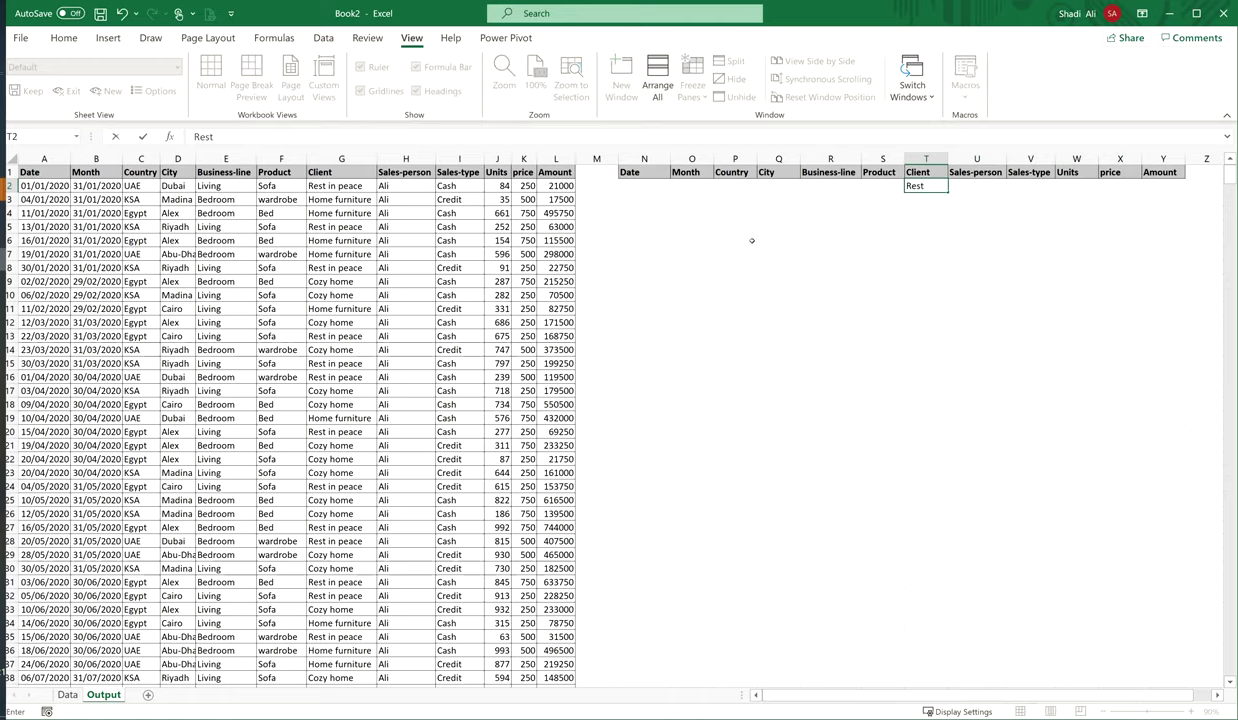
key(Return)
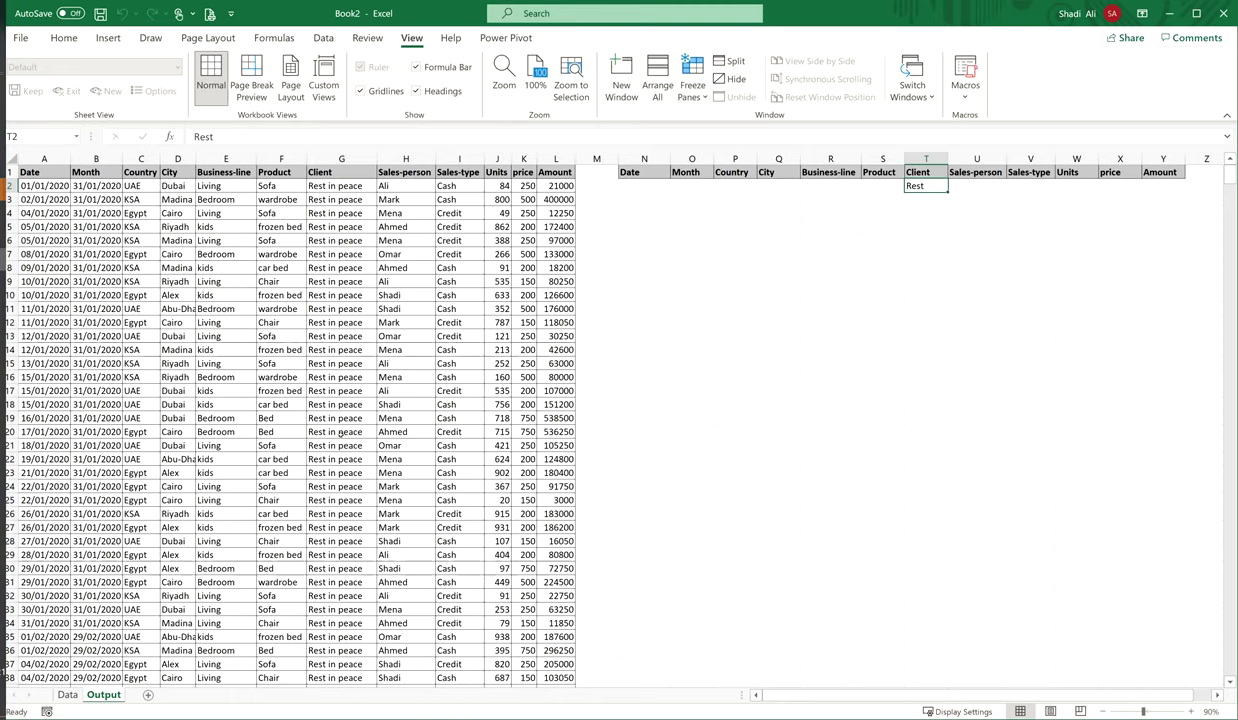
Enter >5000 as the Amount criterion in Y2 and refresh the filter.
drag(620, 172, 1164, 186)
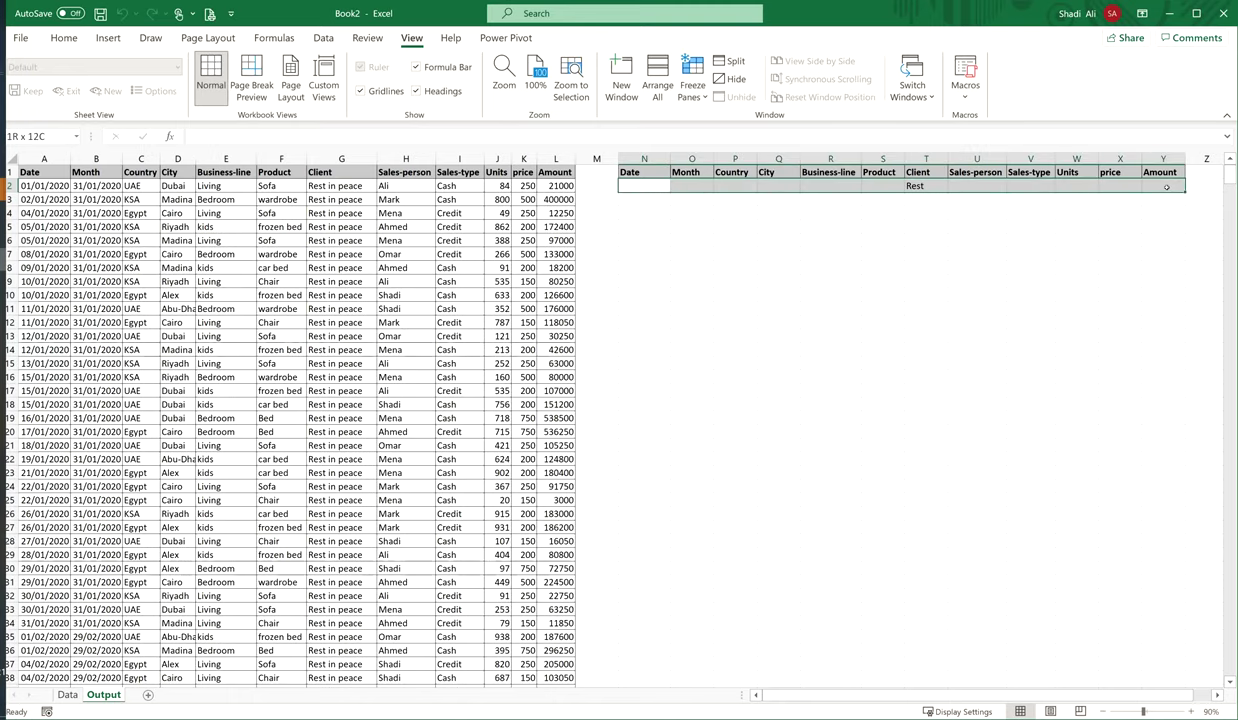
drag(1077, 186, 1164, 186)
click(1155, 190)
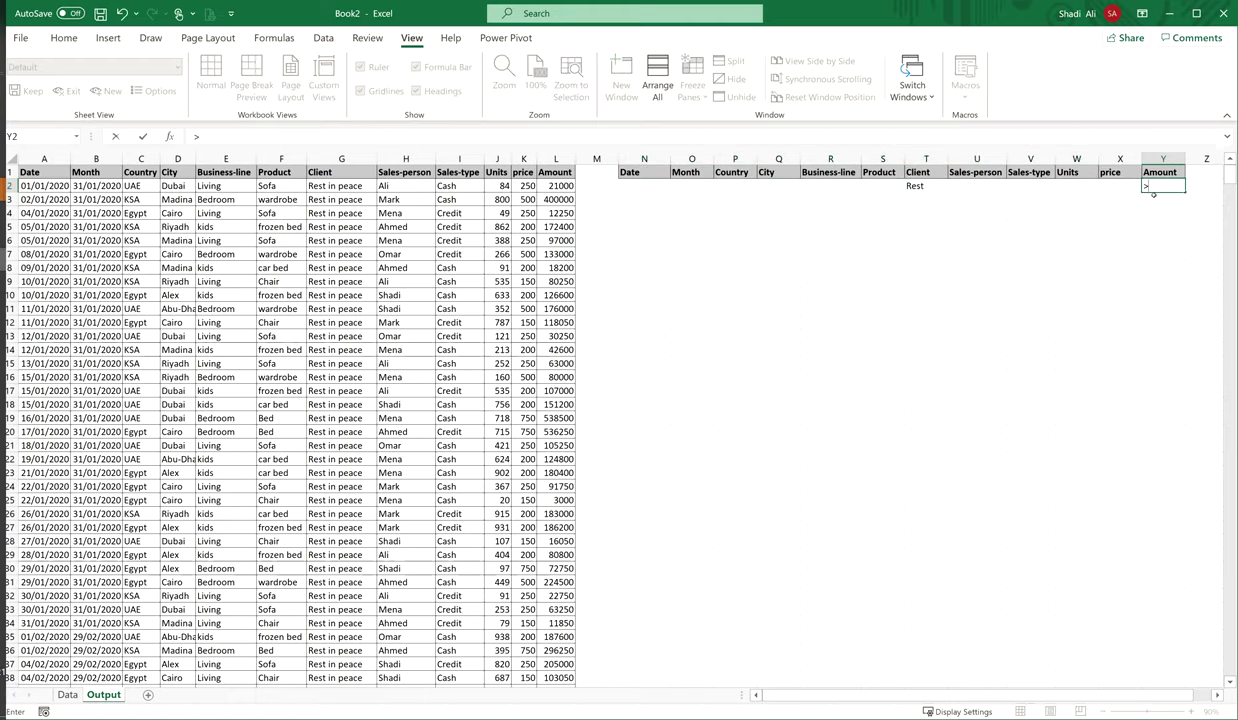
text(>5000)
key(ctrl+Return)
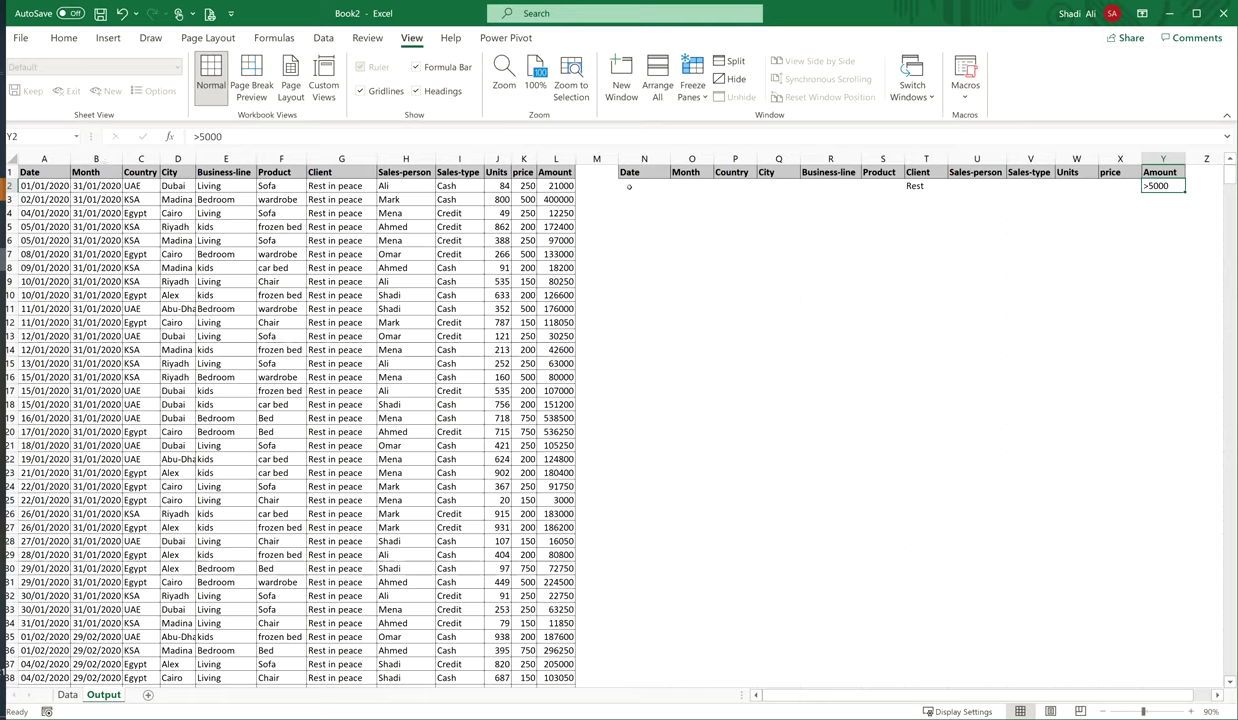
drag(644, 186, 1160, 176)
click(977, 253)
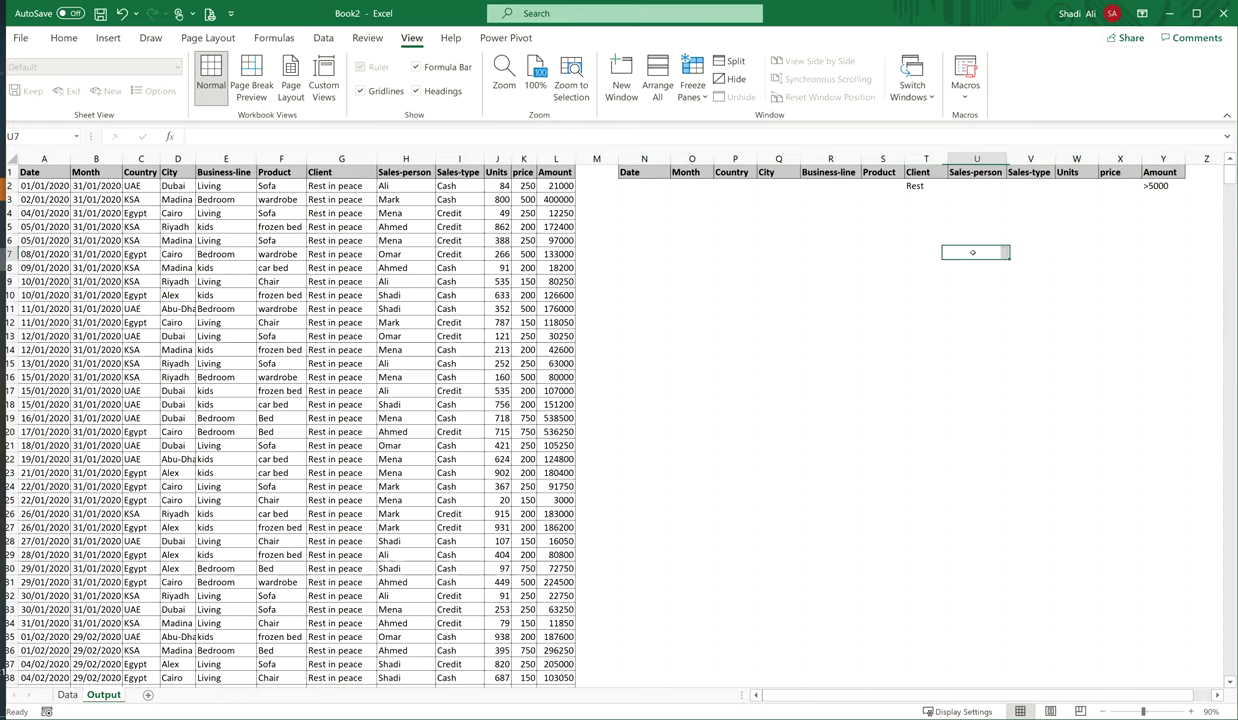